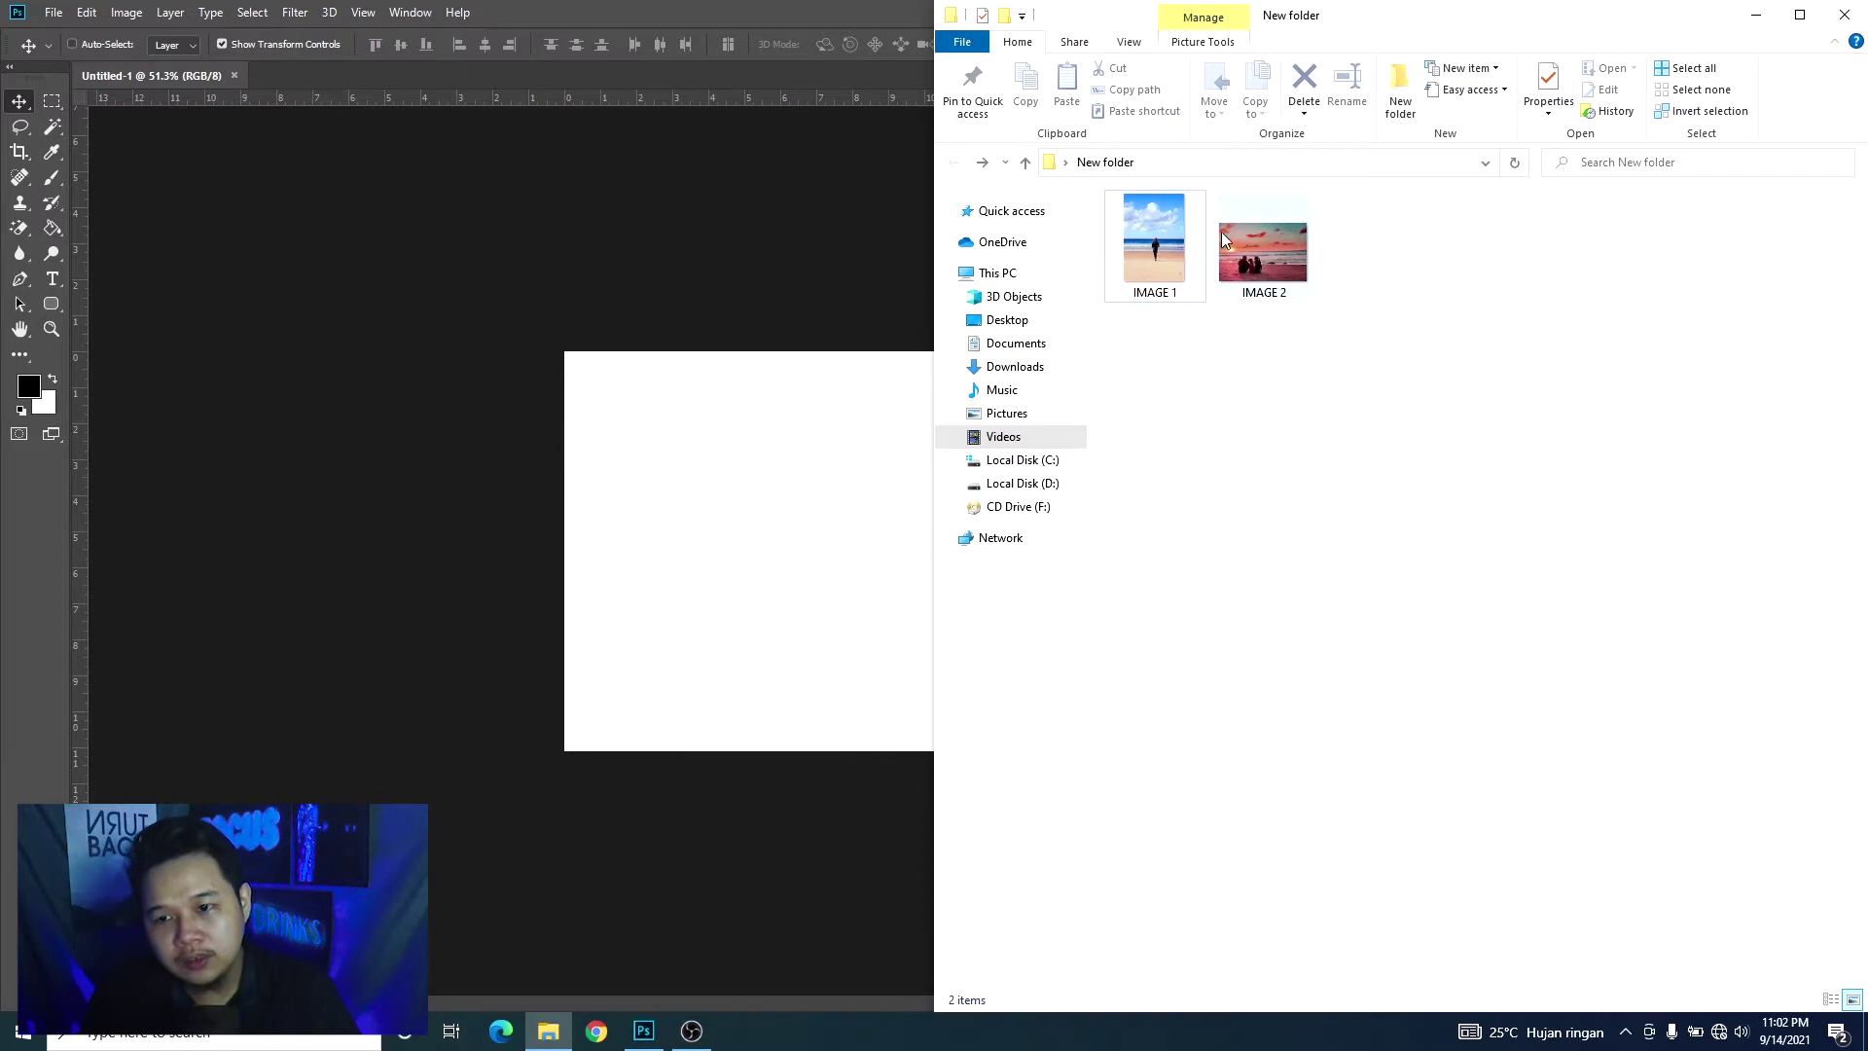
Step: Place IMAGE 1 from the folder into the document and widen the canvas equally on both sides to about 23 in
{"action": "left_click_drag", "start_coordinate": [1160, 245], "coordinate": [867, 516]}
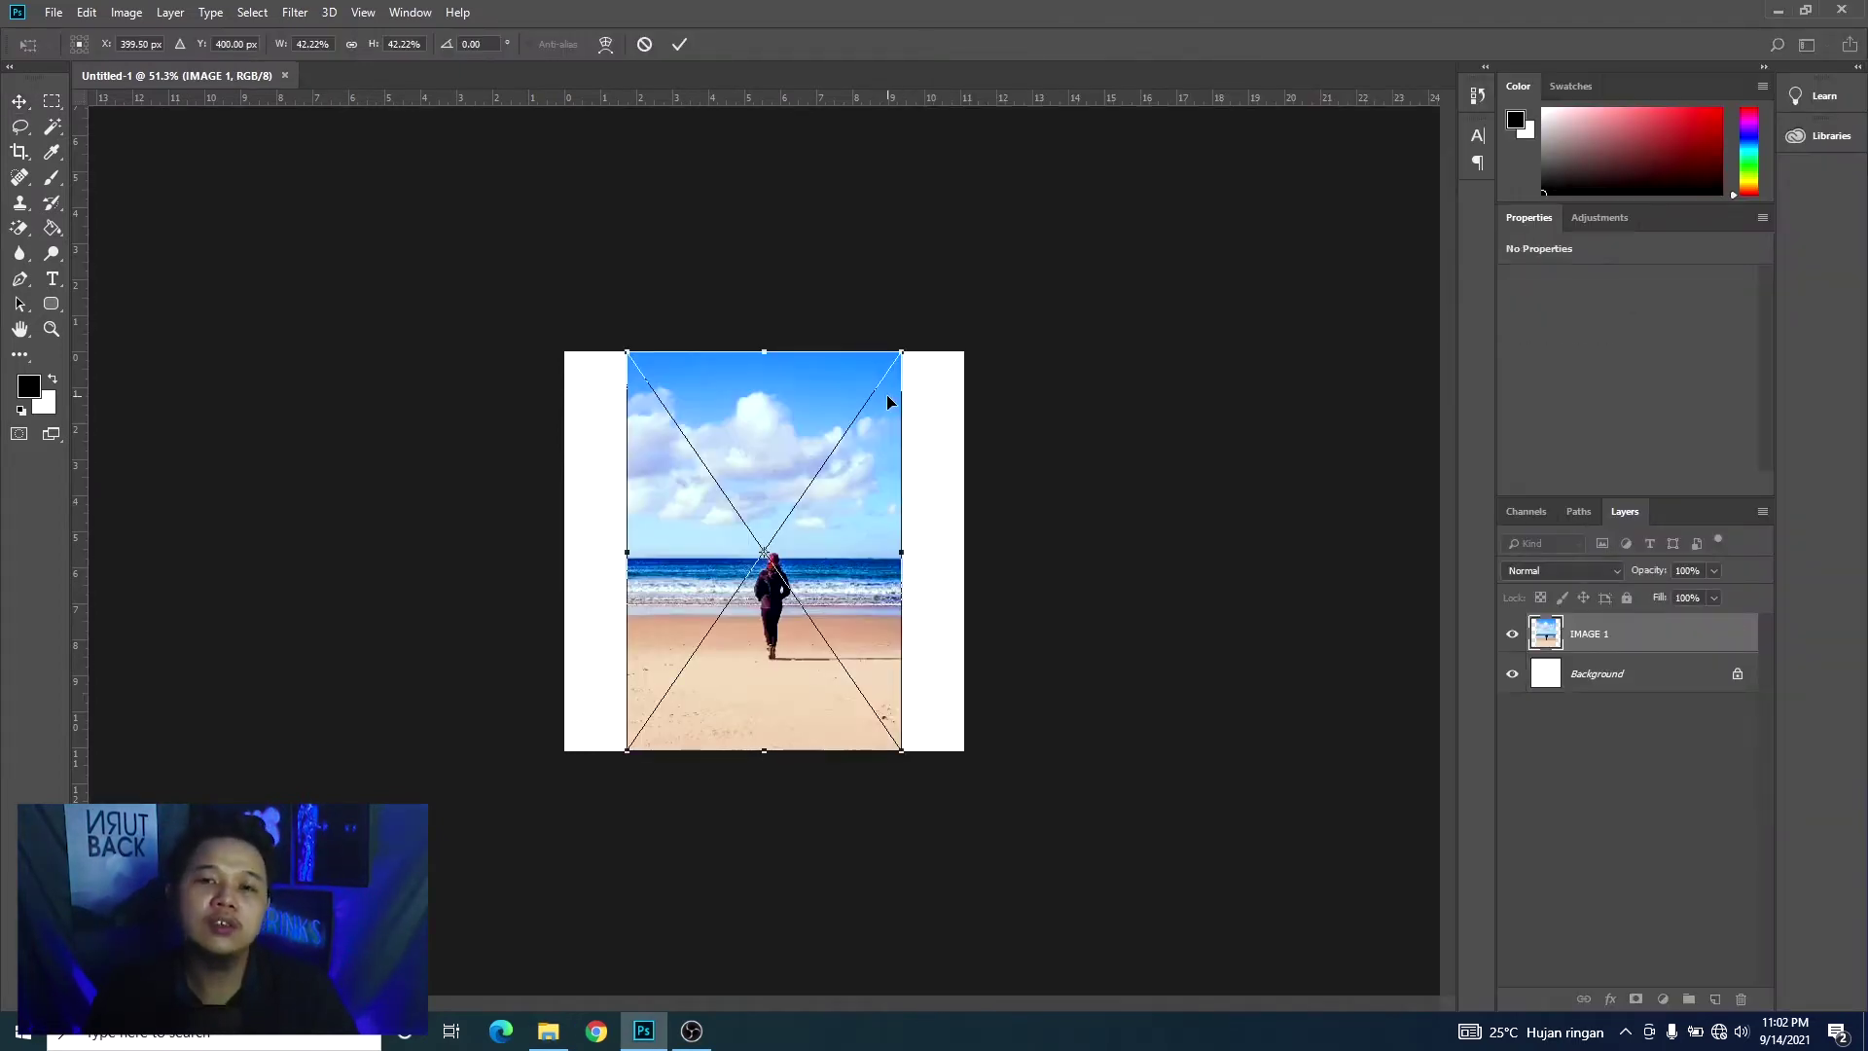
{"action": "left_click", "coordinate": [679, 44]}
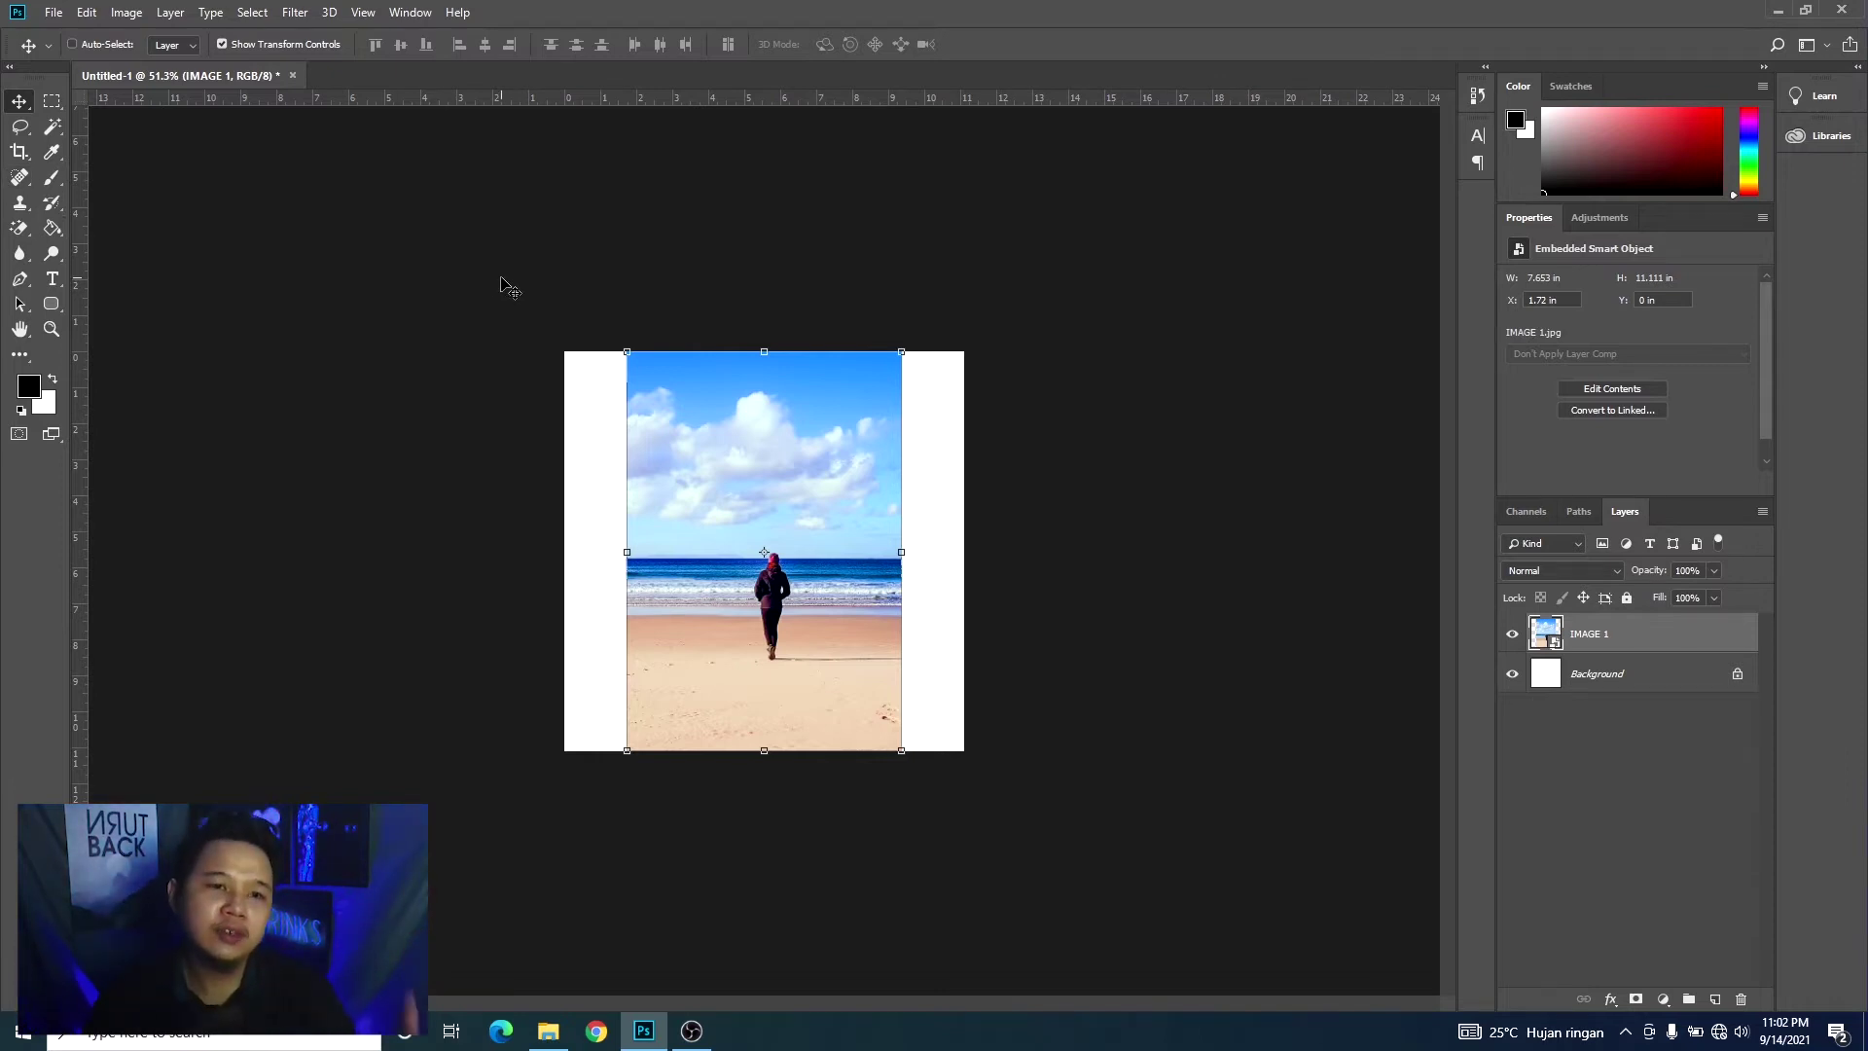
{"action": "left_click", "coordinate": [28, 159]}
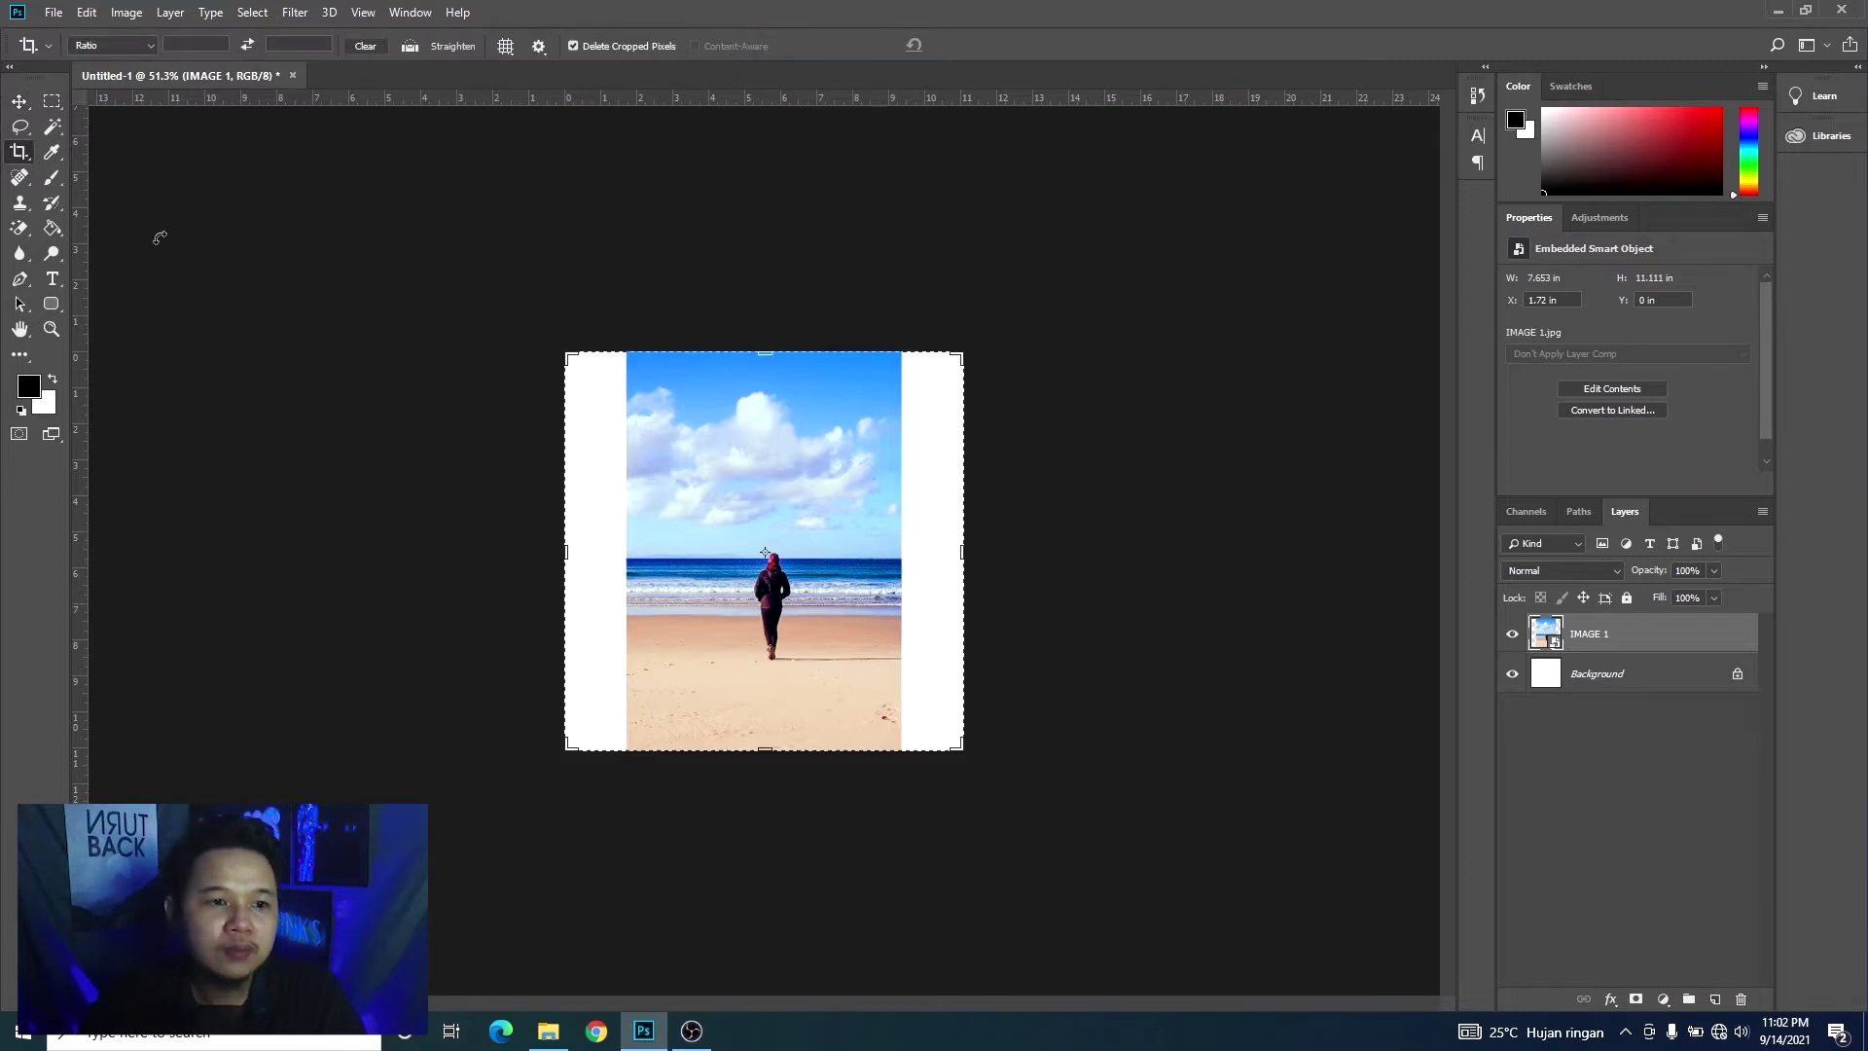
{"action": "left_click_drag", "start_coordinate": [962, 554], "coordinate": [1182, 555]}
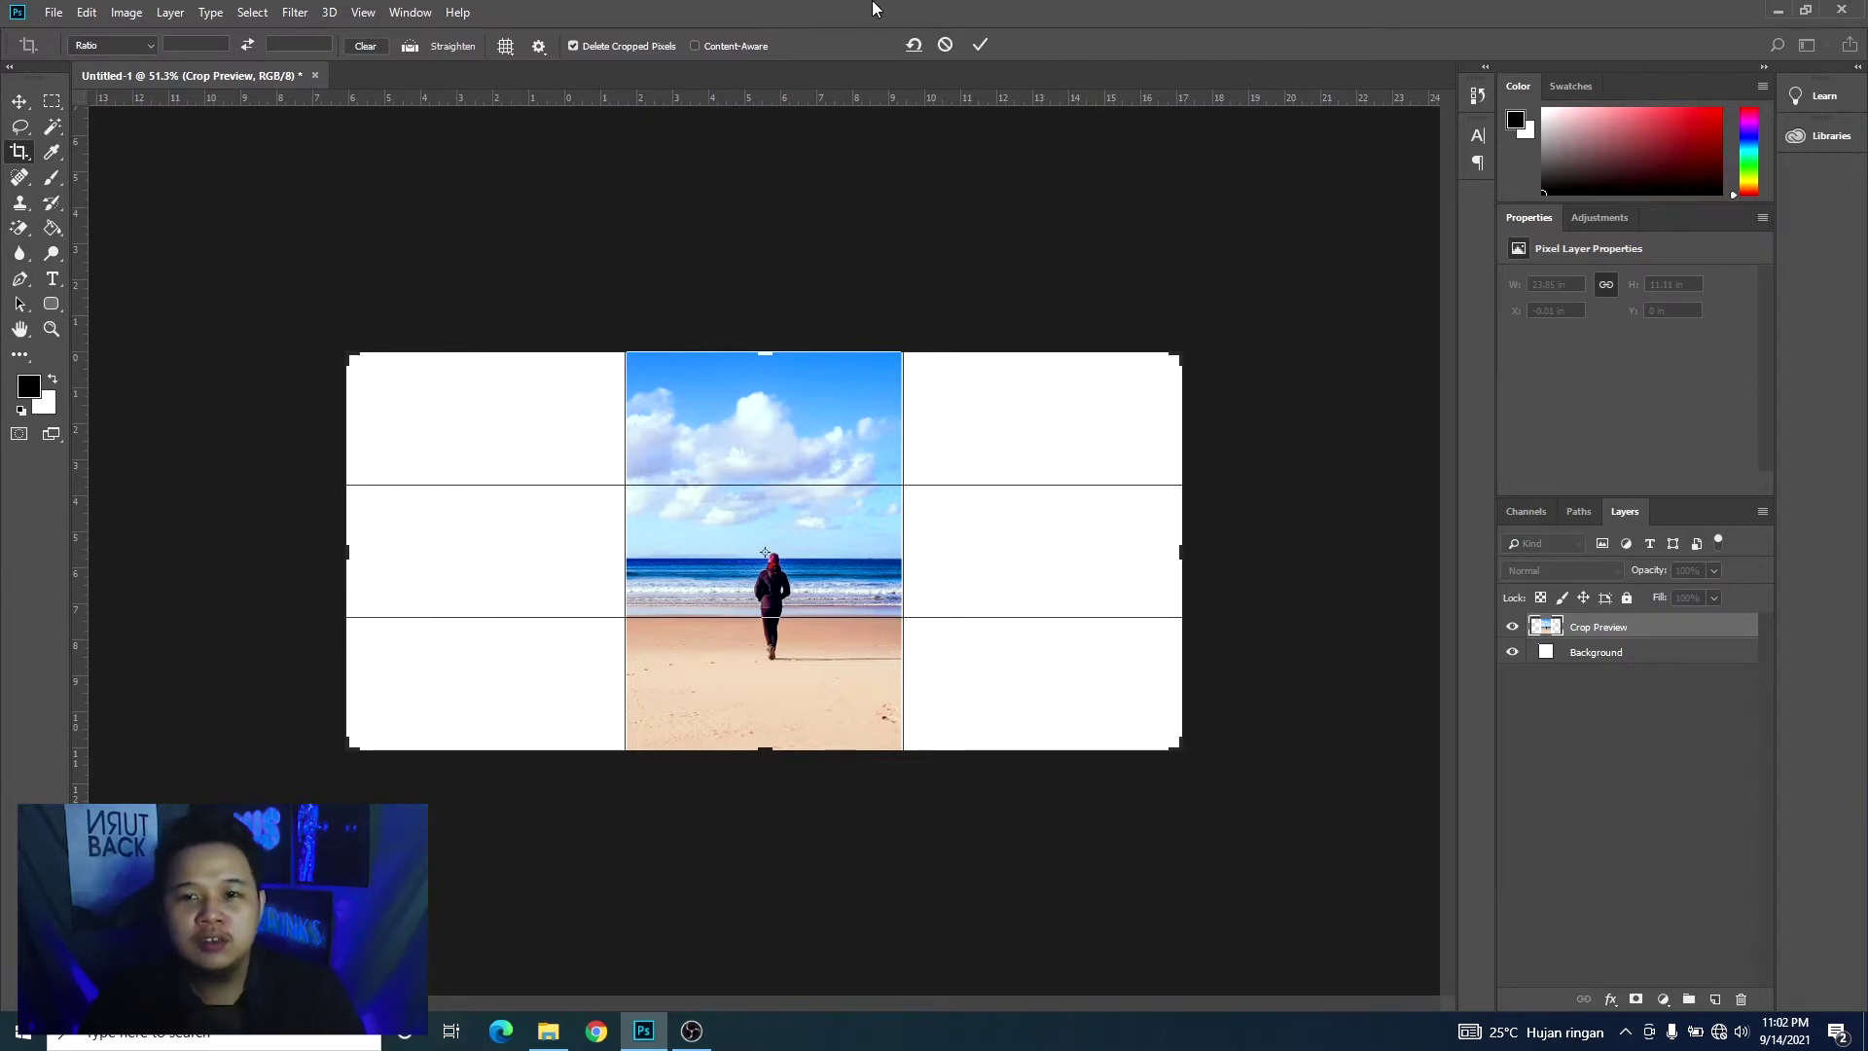
{"action": "left_click", "coordinate": [988, 50]}
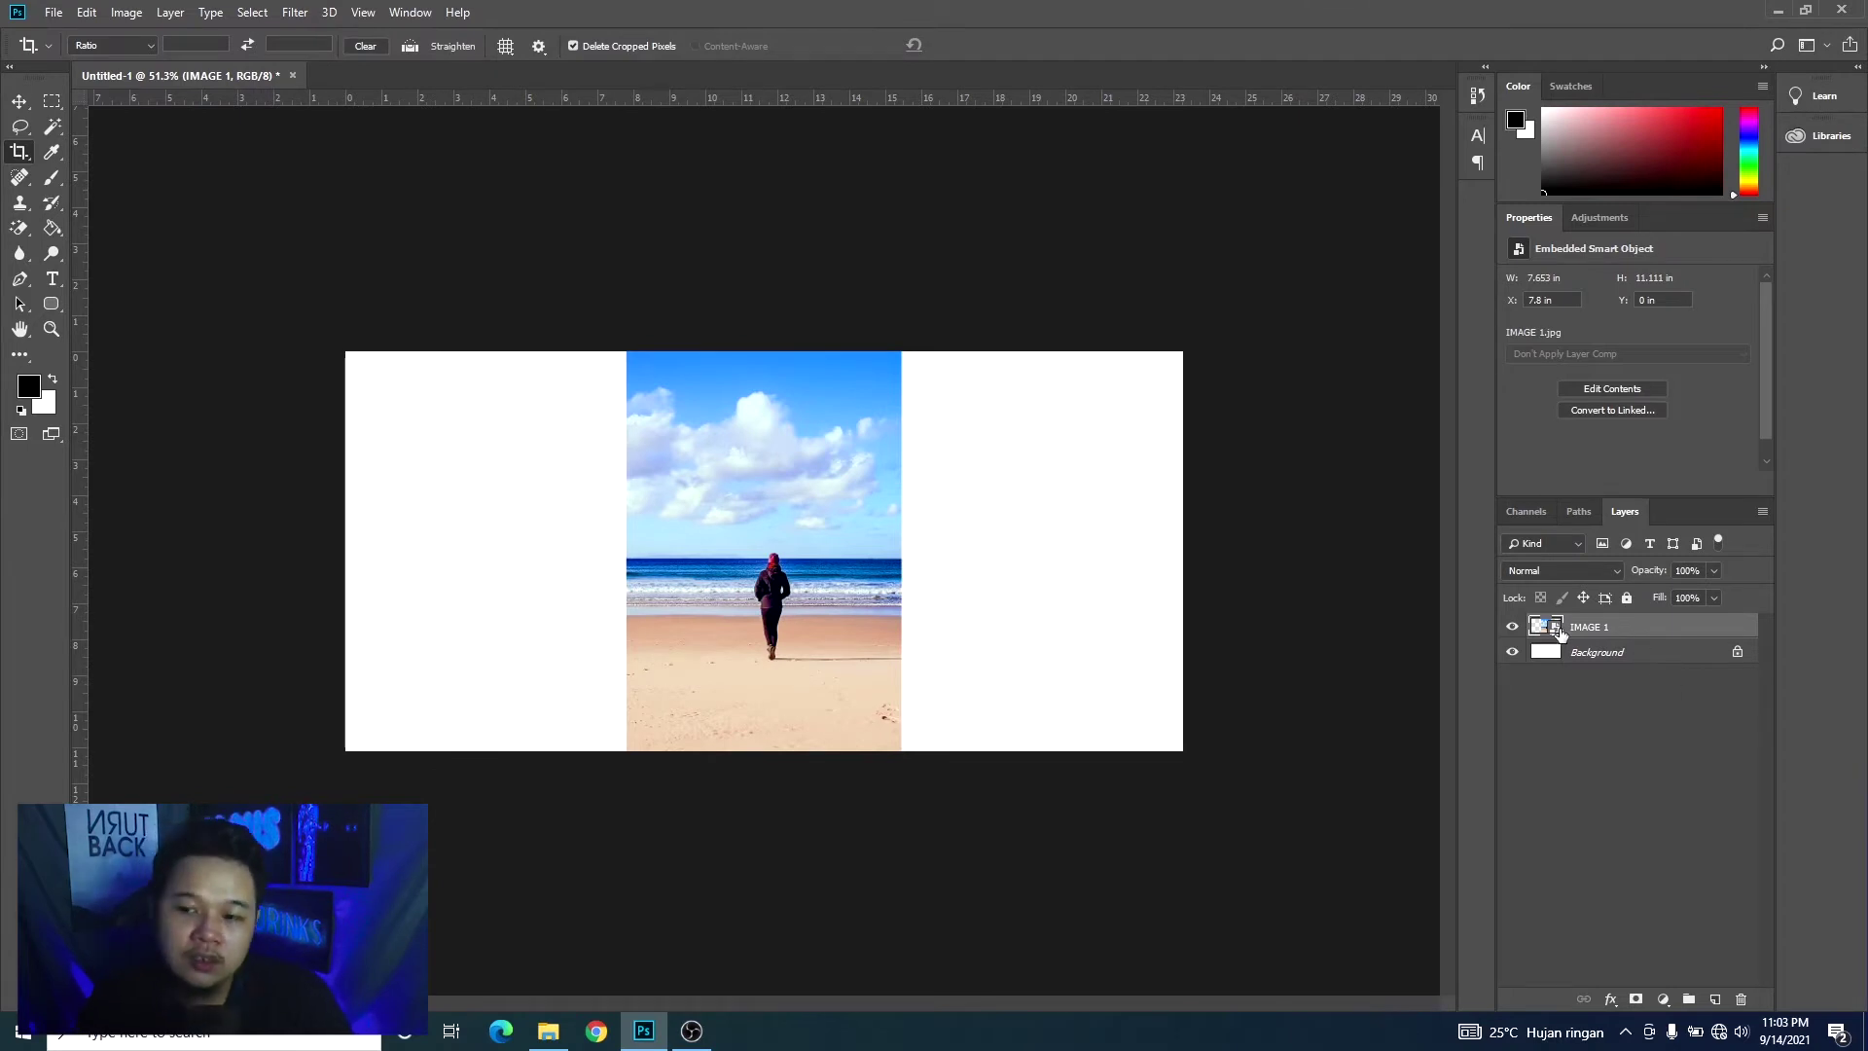
Step: Try to stretch IMAGE 1 horizontally to the full canvas width with an ordinary transform
{"action": "left_click", "coordinate": [20, 101]}
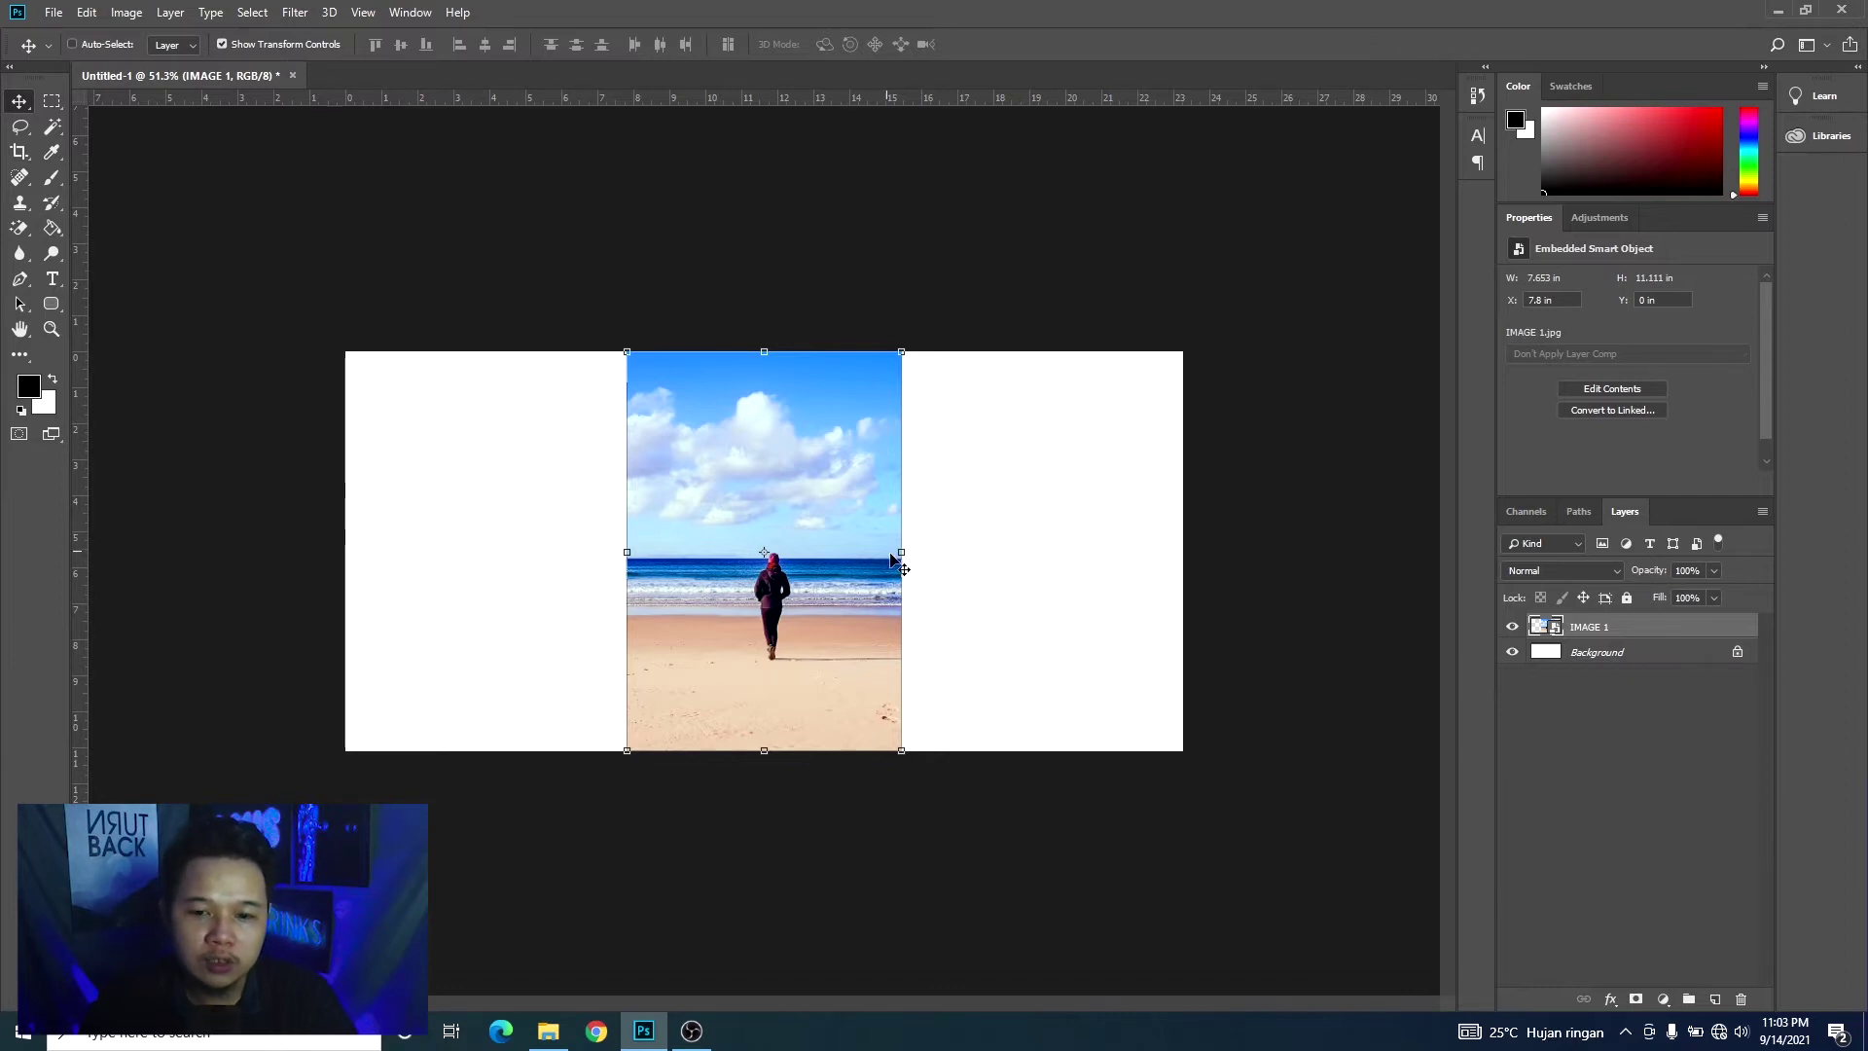
{"action": "left_click_drag", "start_coordinate": [901, 552], "coordinate": [1183, 546]}
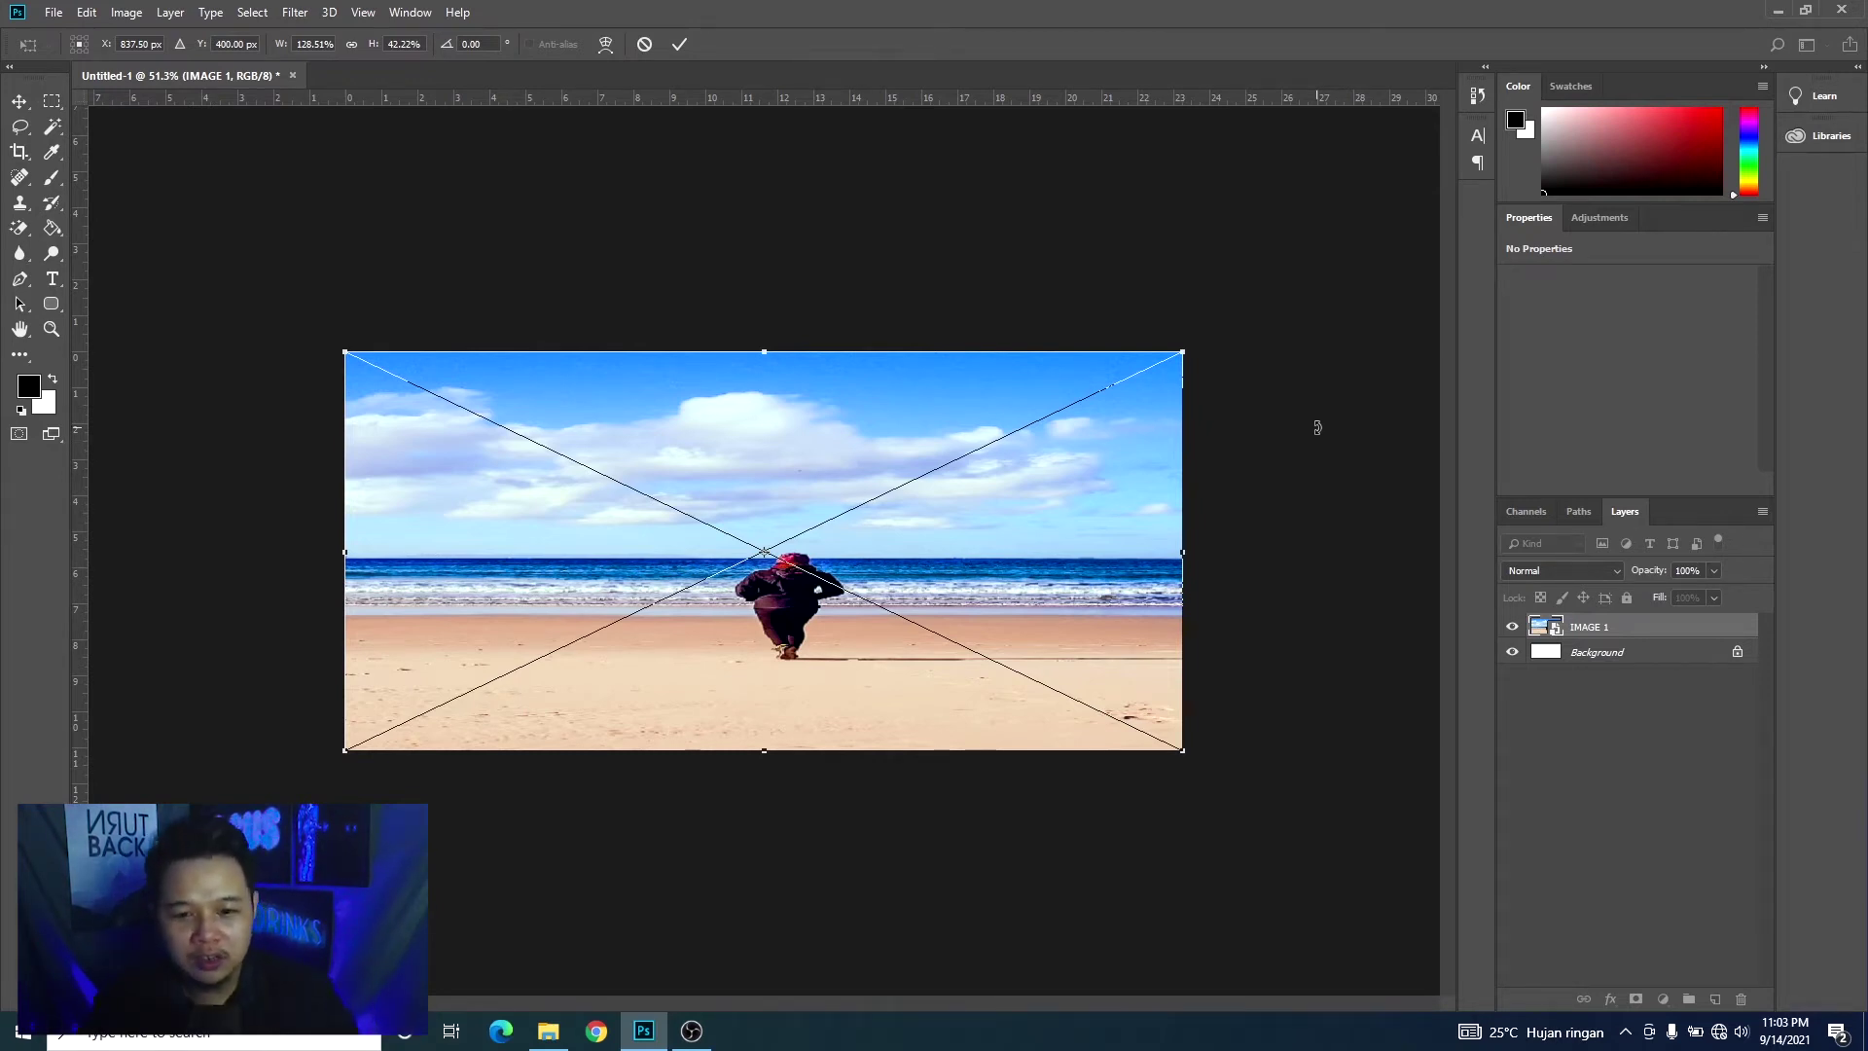
{"action": "left_click", "coordinate": [645, 44]}
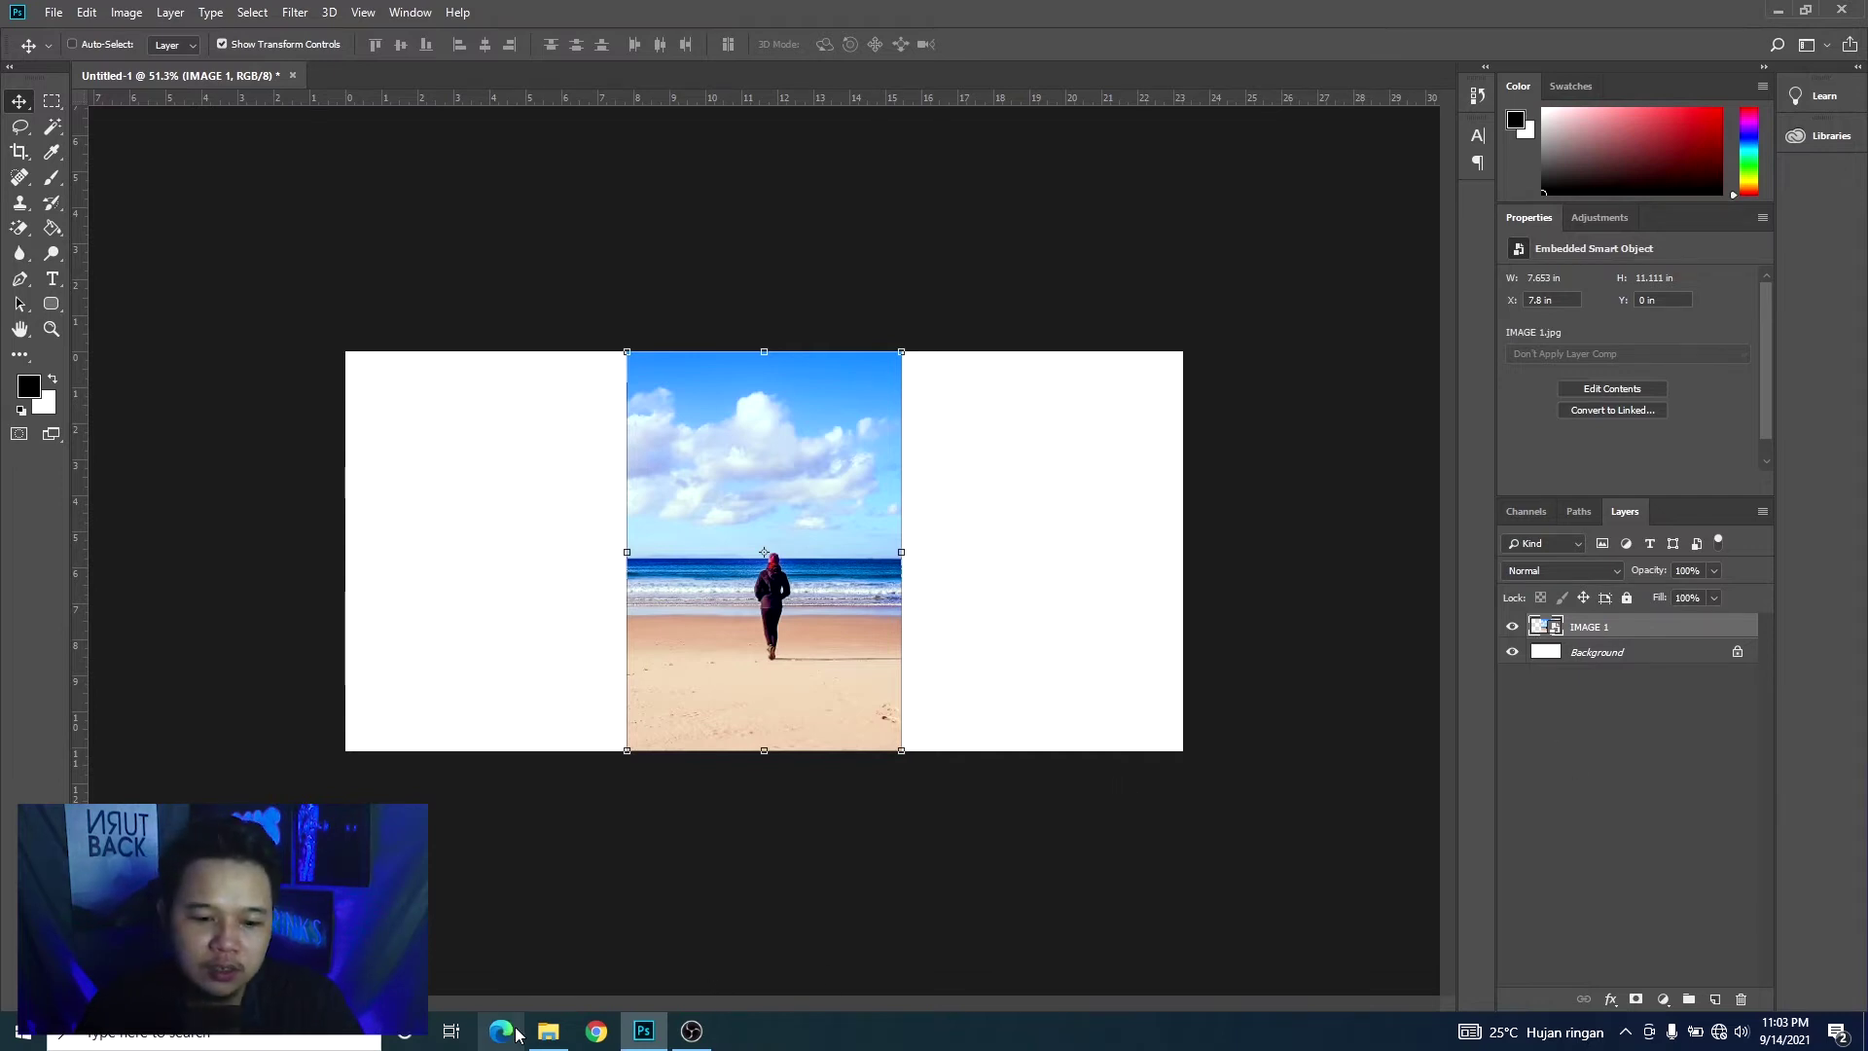
{"action": "left_click", "coordinate": [548, 1031]}
{"action": "left_click", "coordinate": [1192, 349]}
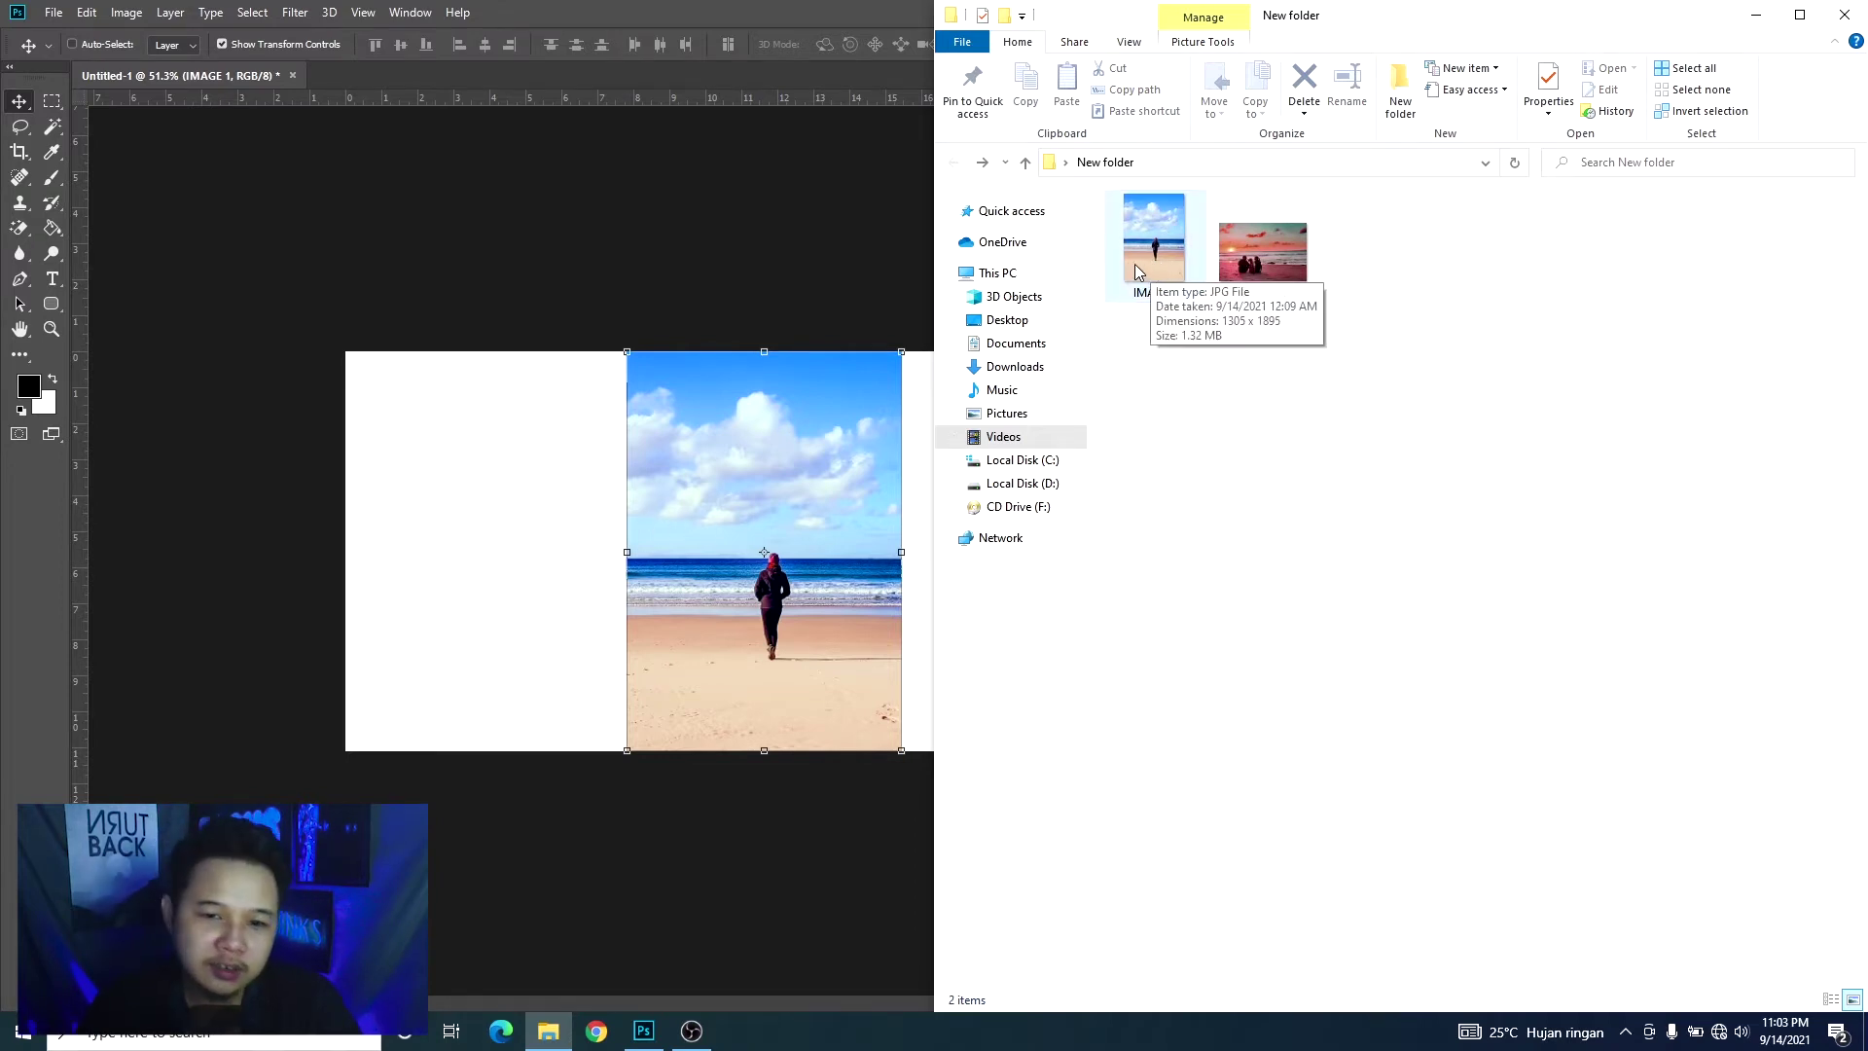
{"action": "left_click", "coordinate": [1757, 14]}
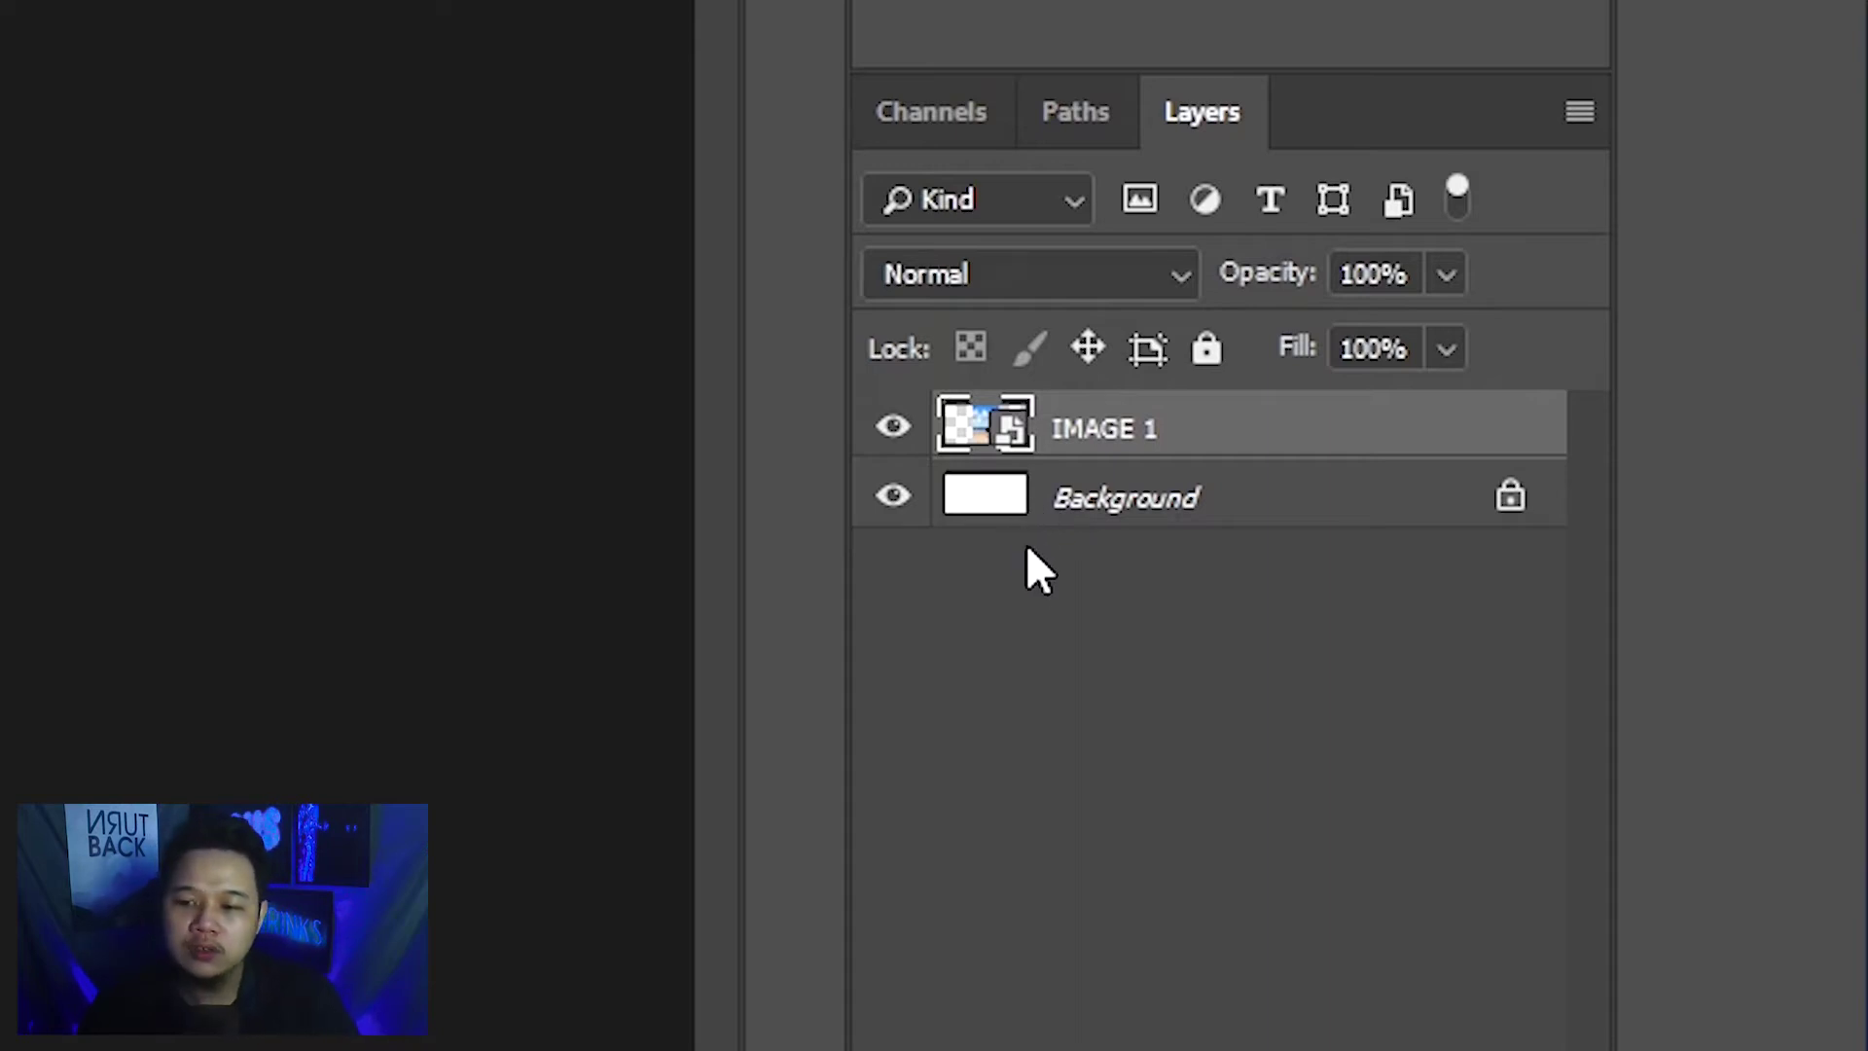
Step: Rasterize the IMAGE 1 layer and stretch it across the full canvas width with Content-Aware Scale
{"action": "right_click", "coordinate": [1232, 449]}
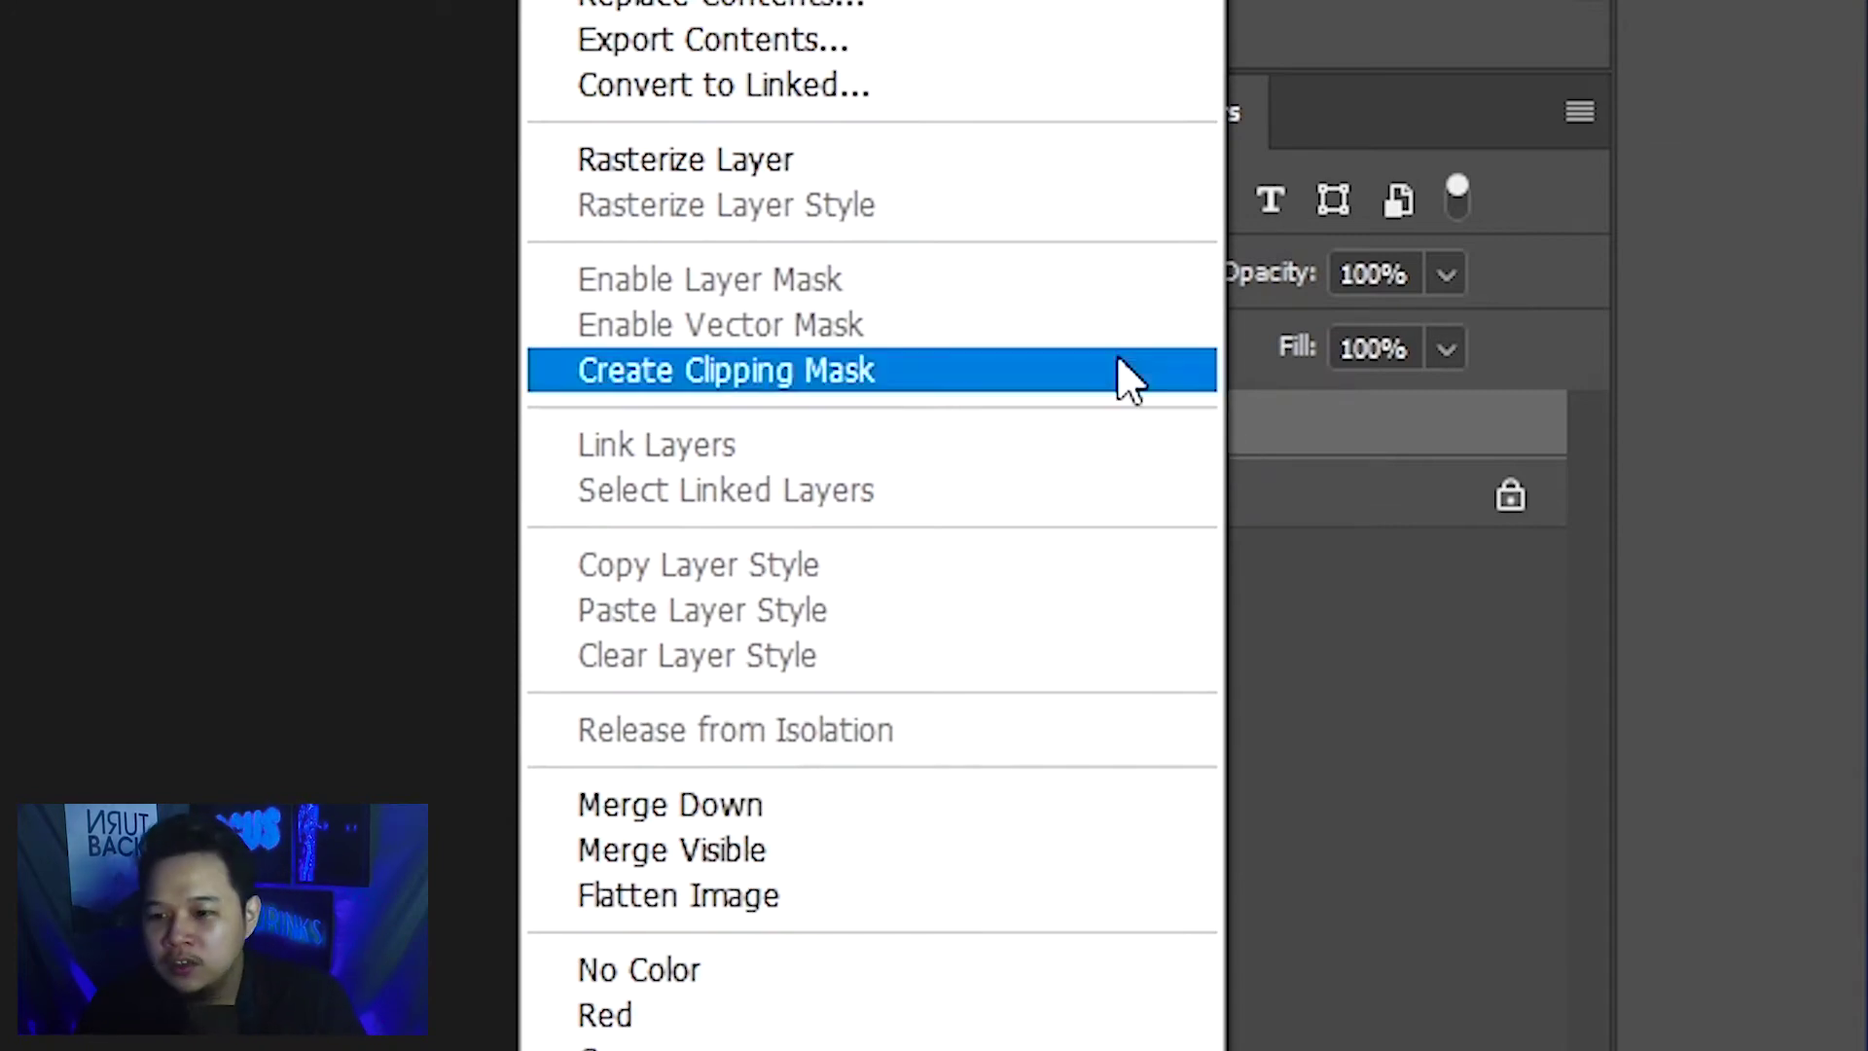
{"action": "left_click", "coordinate": [798, 165]}
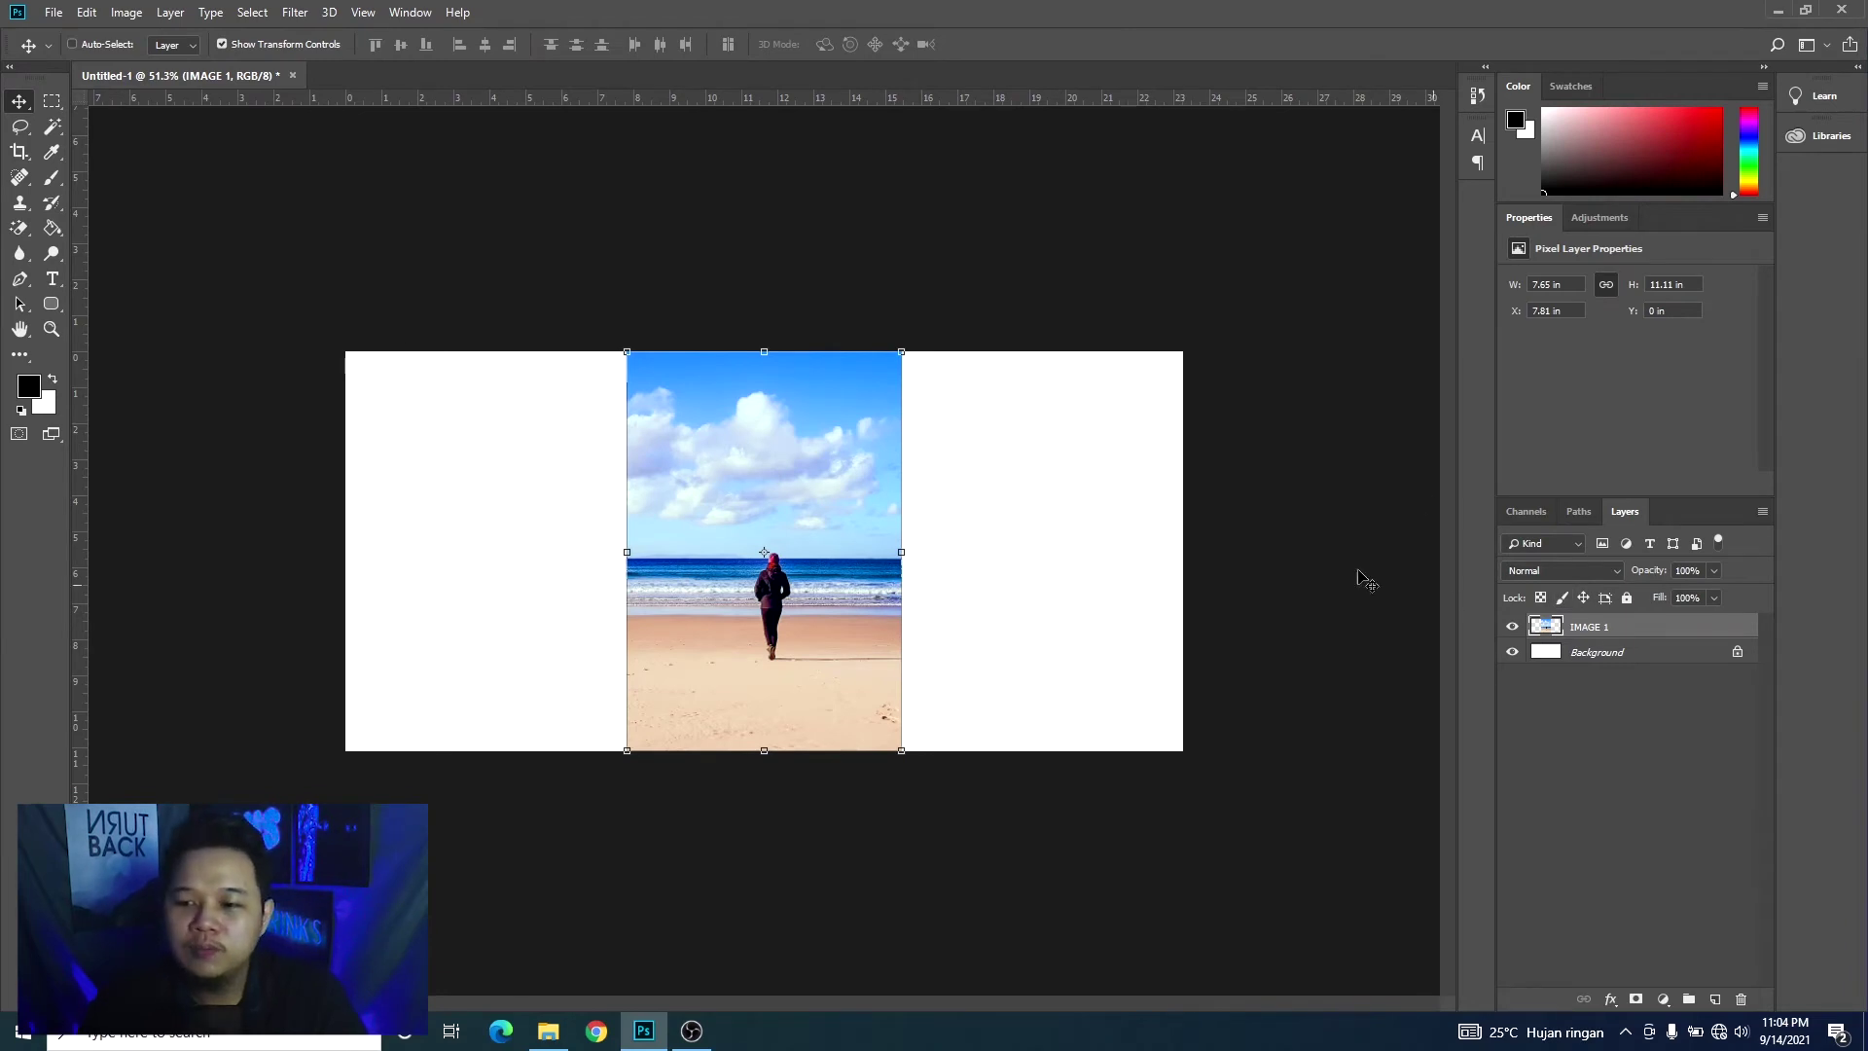
{"action": "left_click", "coordinate": [87, 13]}
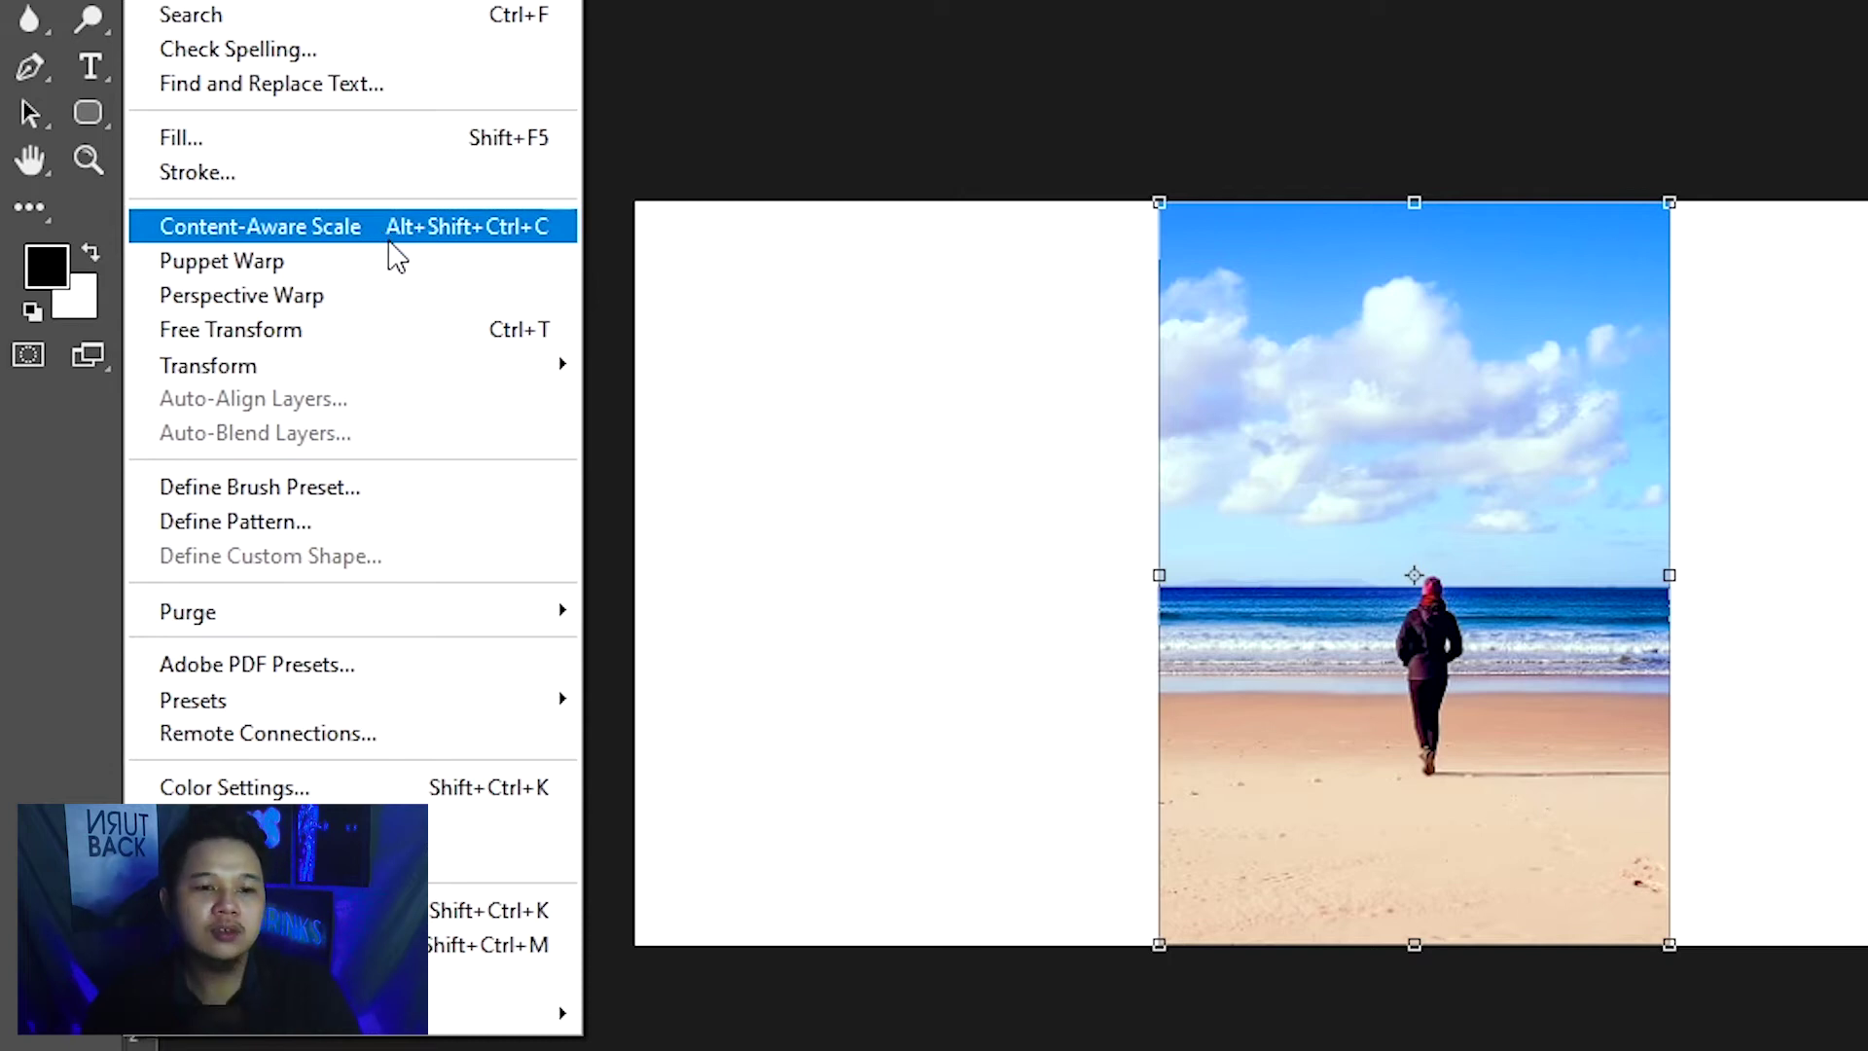
{"action": "left_click", "coordinate": [388, 231]}
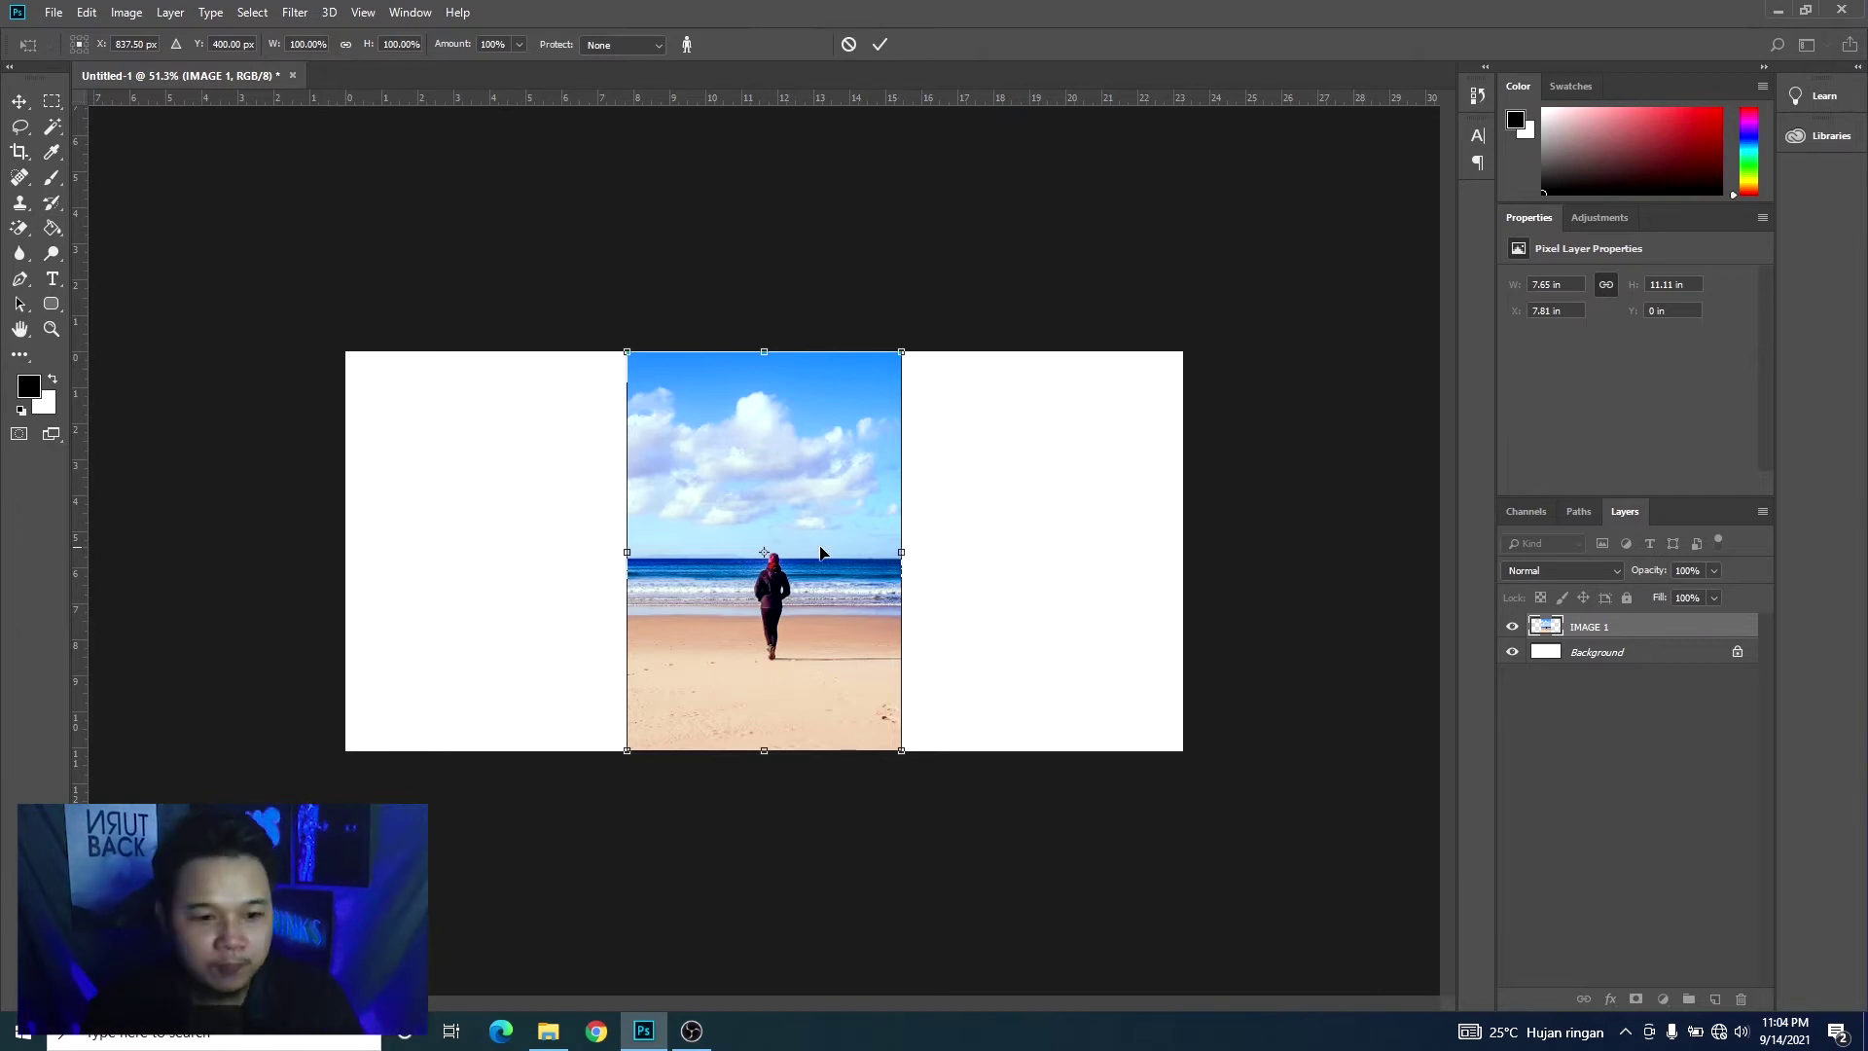
{"action": "left_click_drag", "start_coordinate": [901, 552], "coordinate": [1091, 556]}
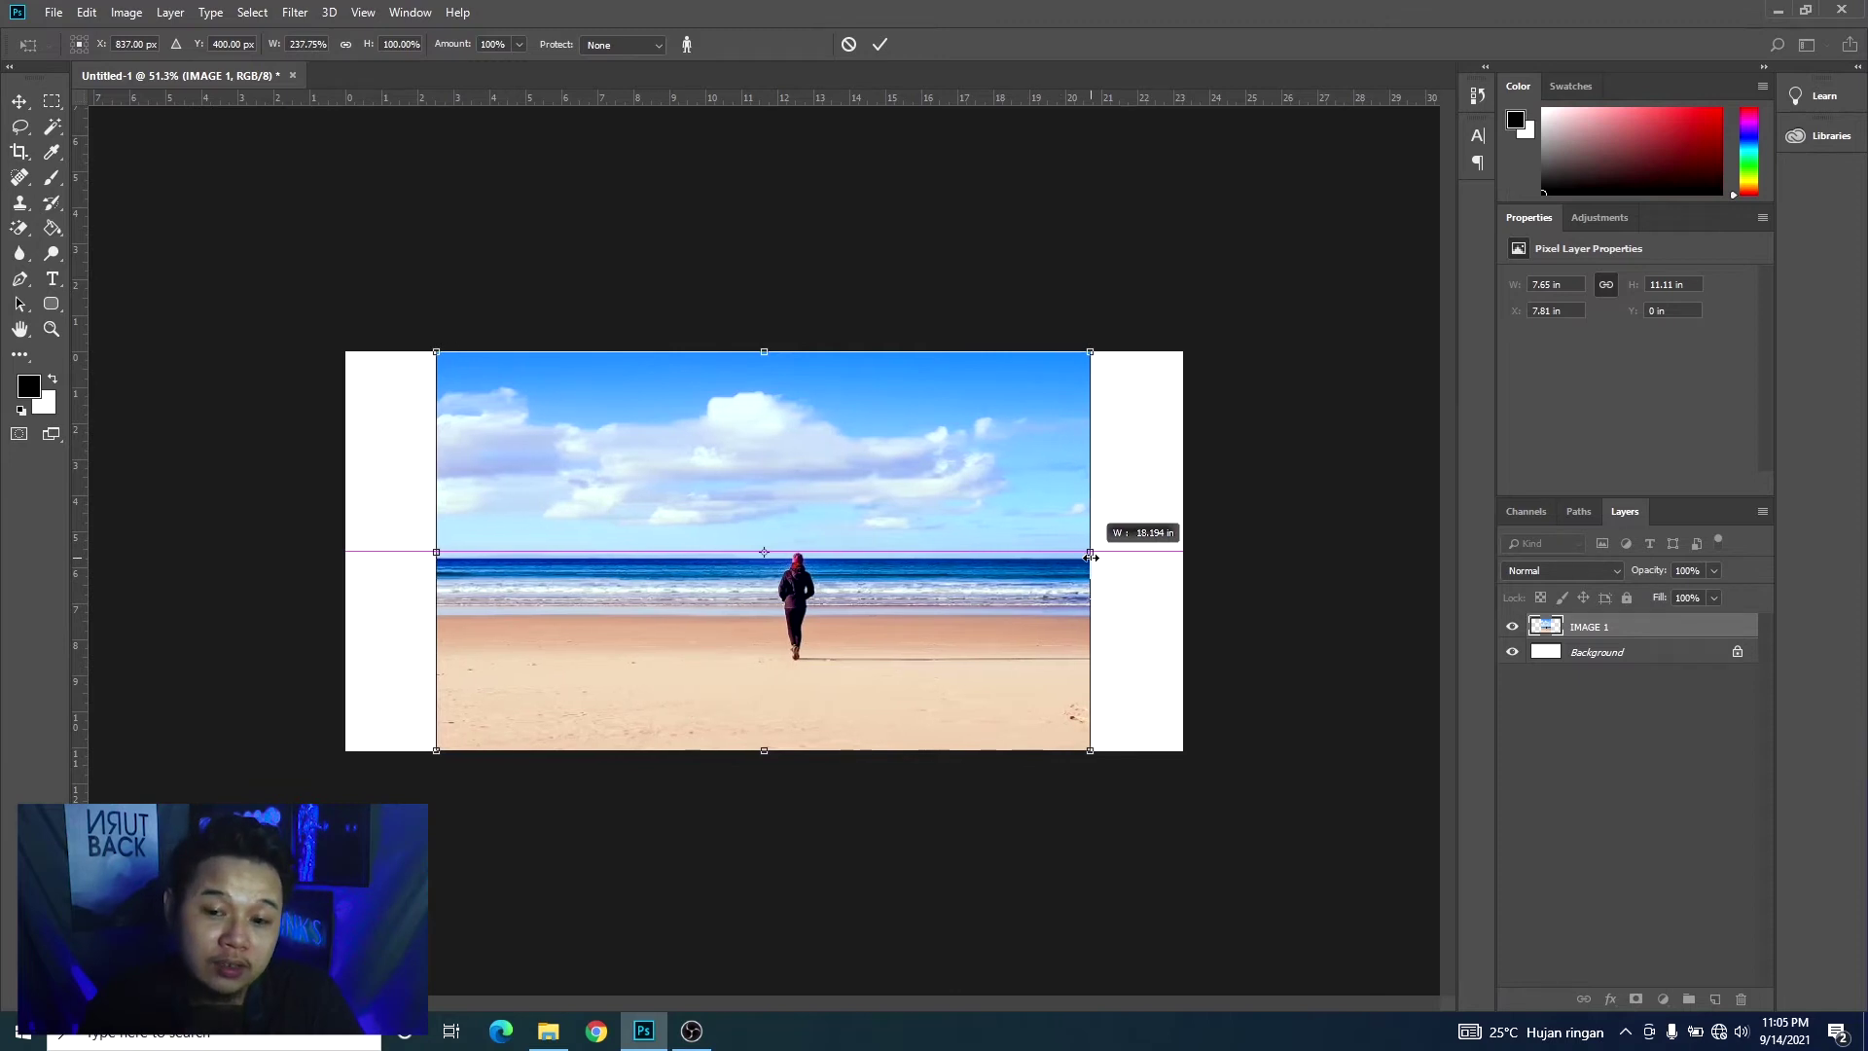
{"action": "left_click_drag", "start_coordinate": [1090, 555], "coordinate": [1183, 551]}
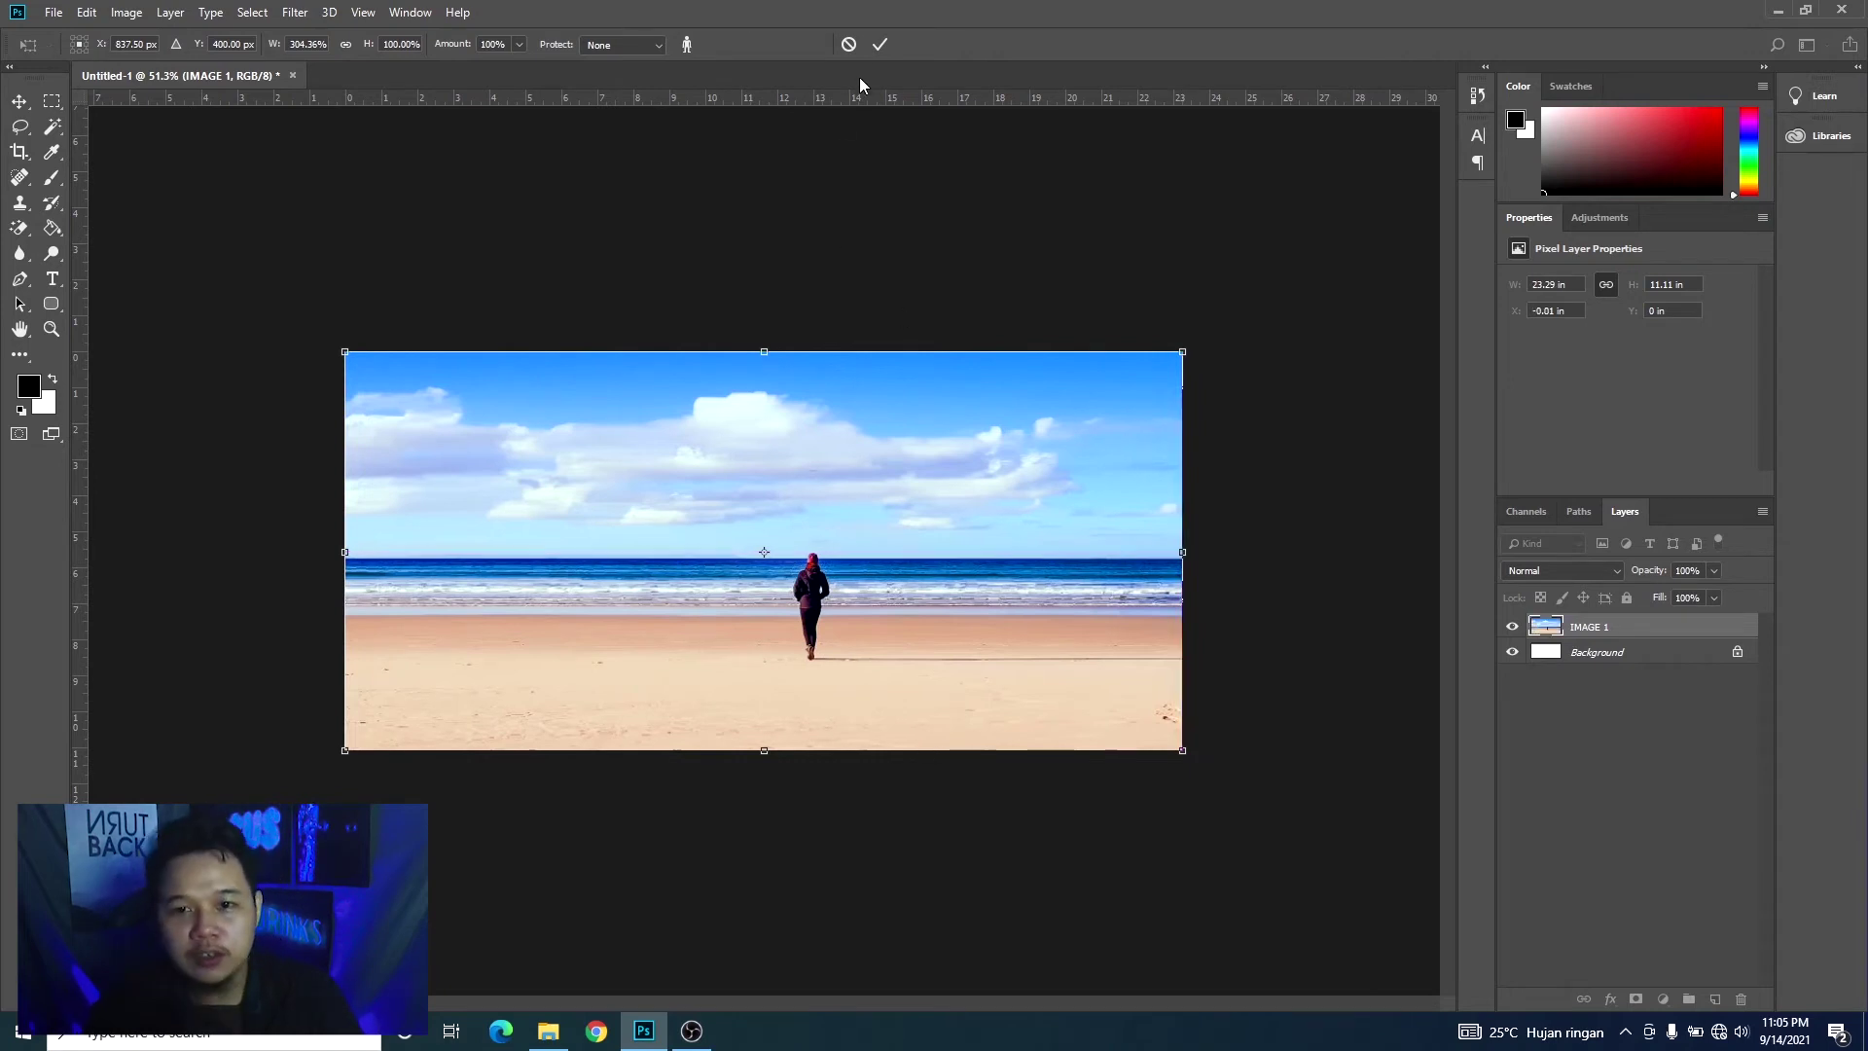
{"action": "left_click", "coordinate": [882, 43]}
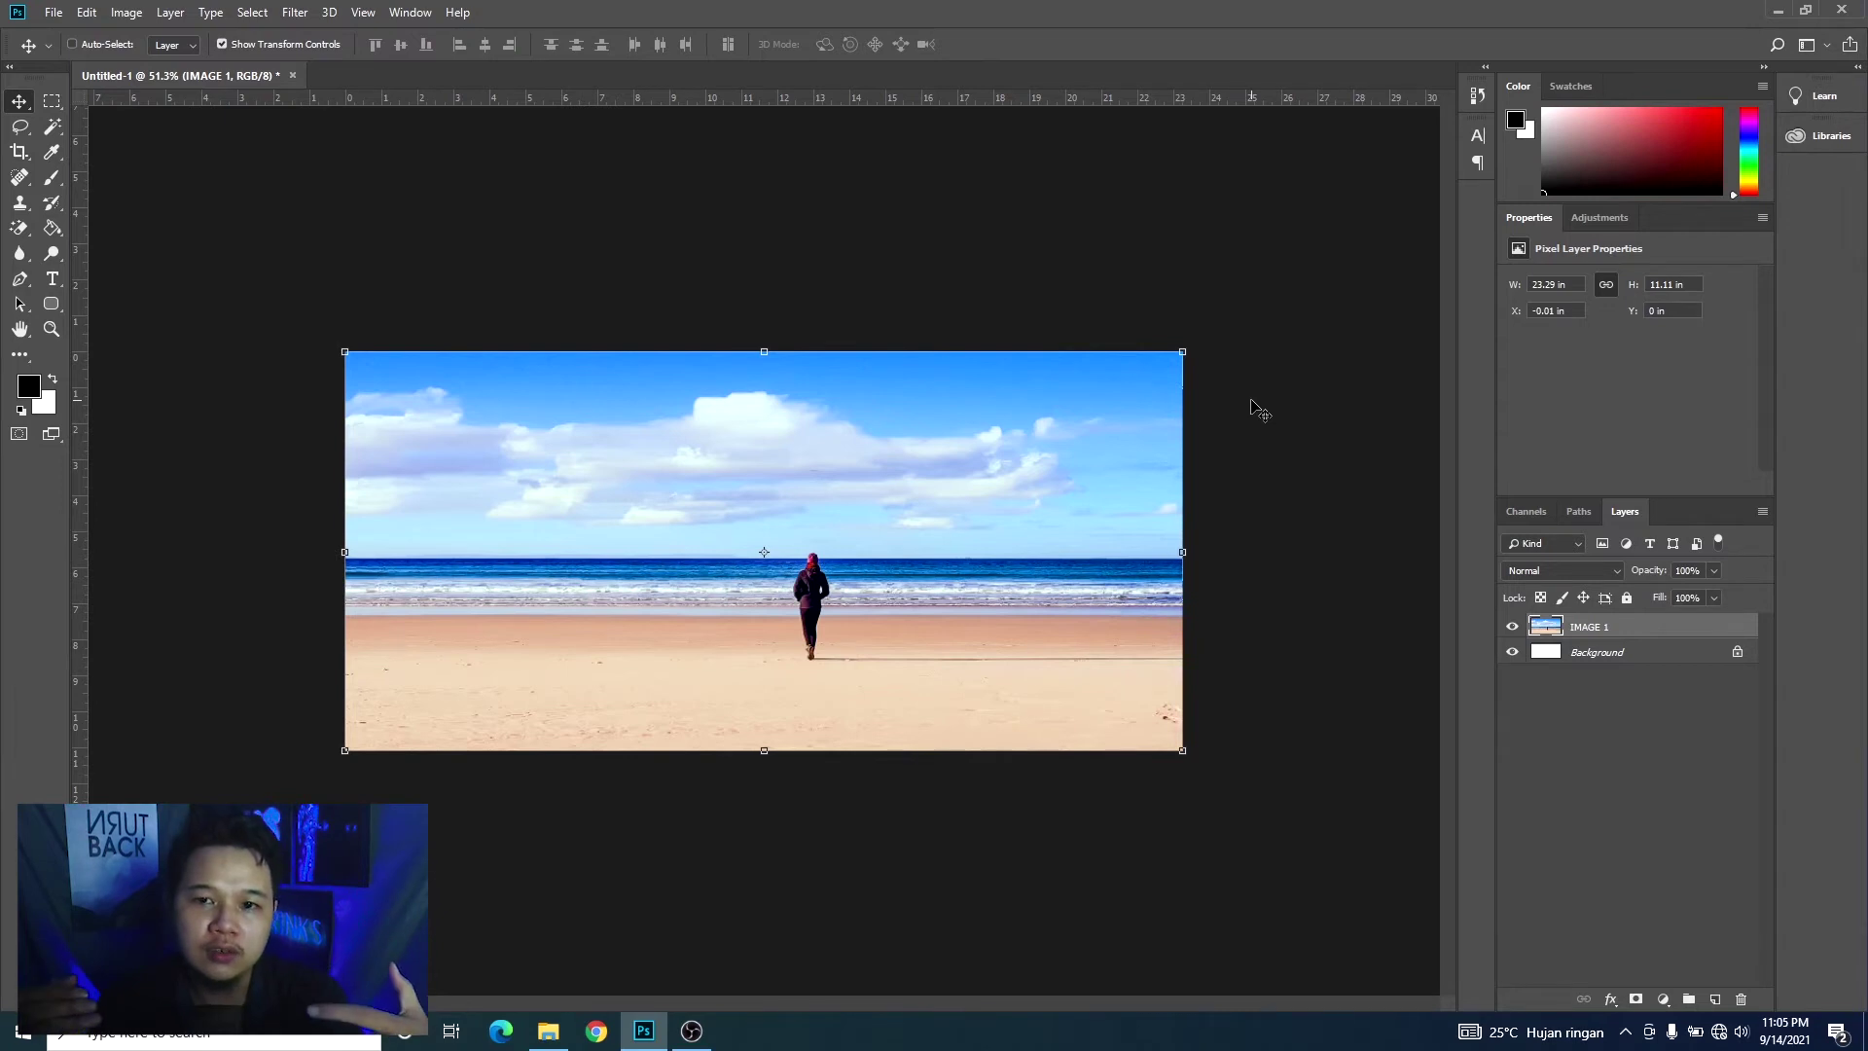
Step: Create a new 800 x 800 px document at 72 pixels/inch with a white background
{"action": "left_click", "coordinate": [54, 12]}
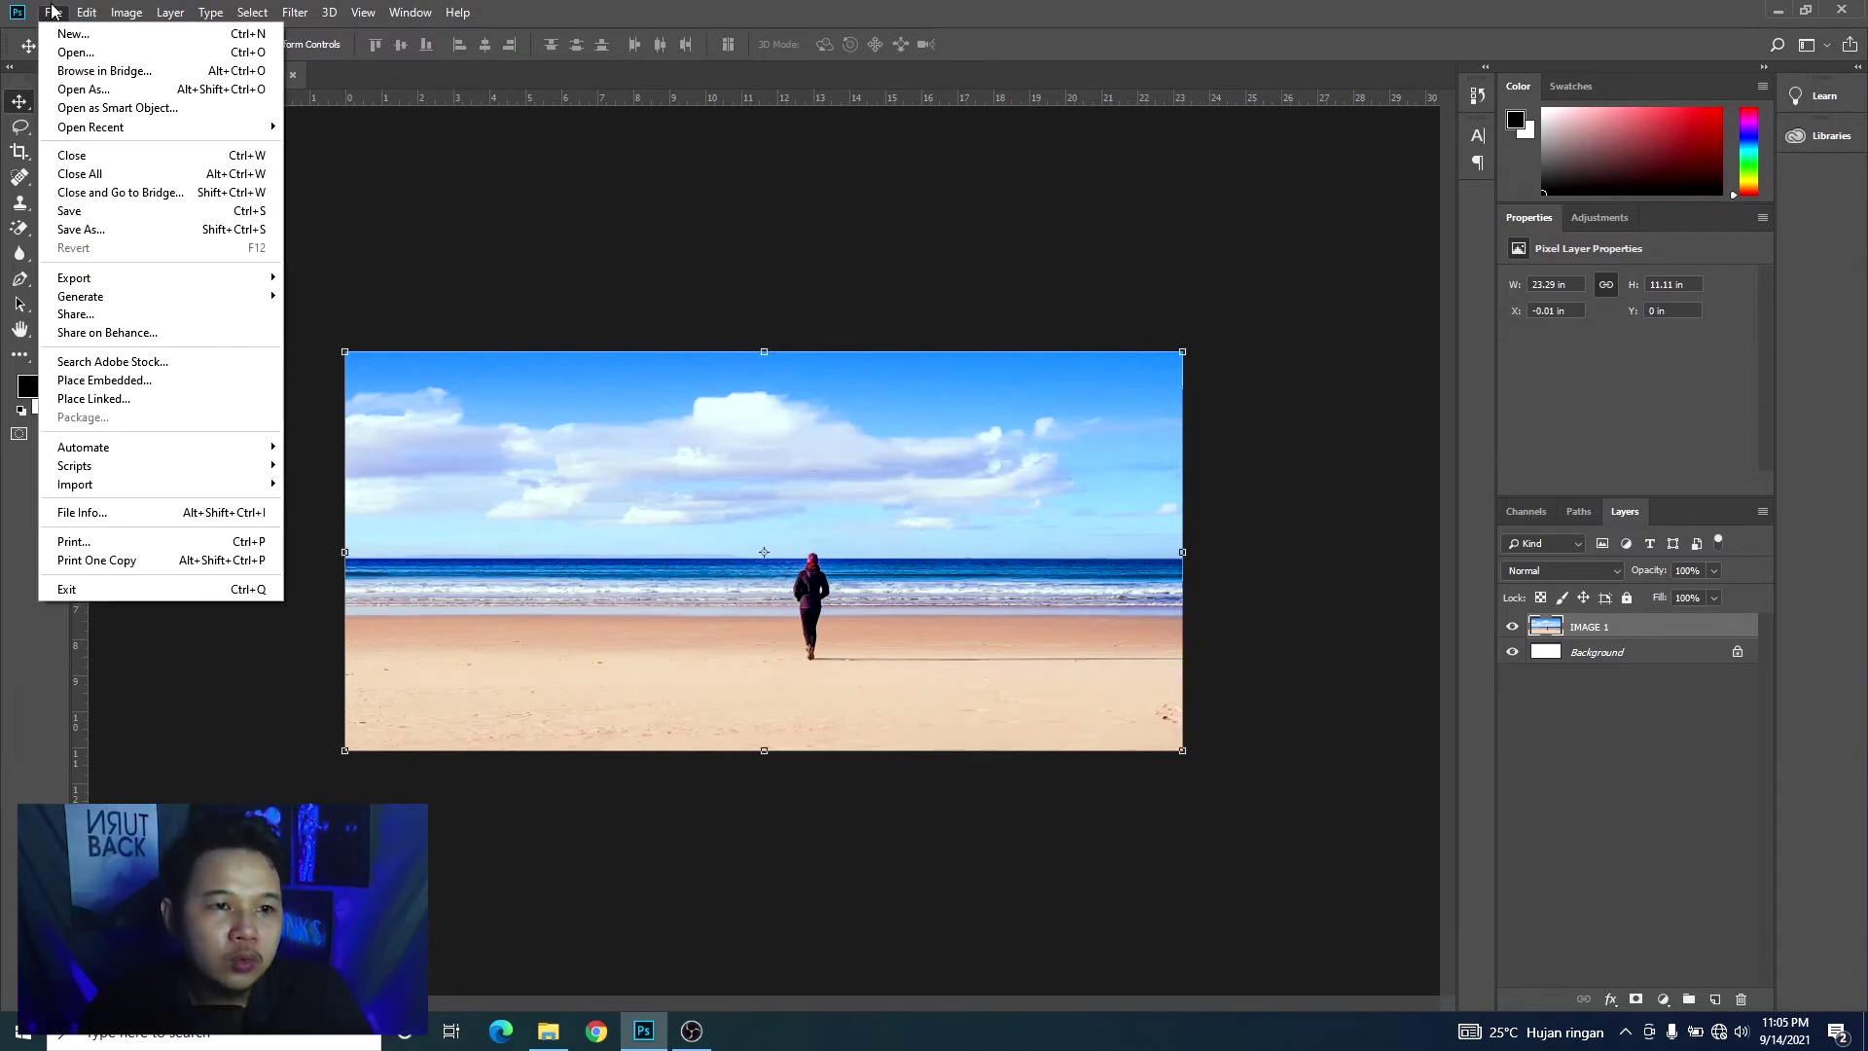
{"action": "left_click", "coordinate": [68, 35]}
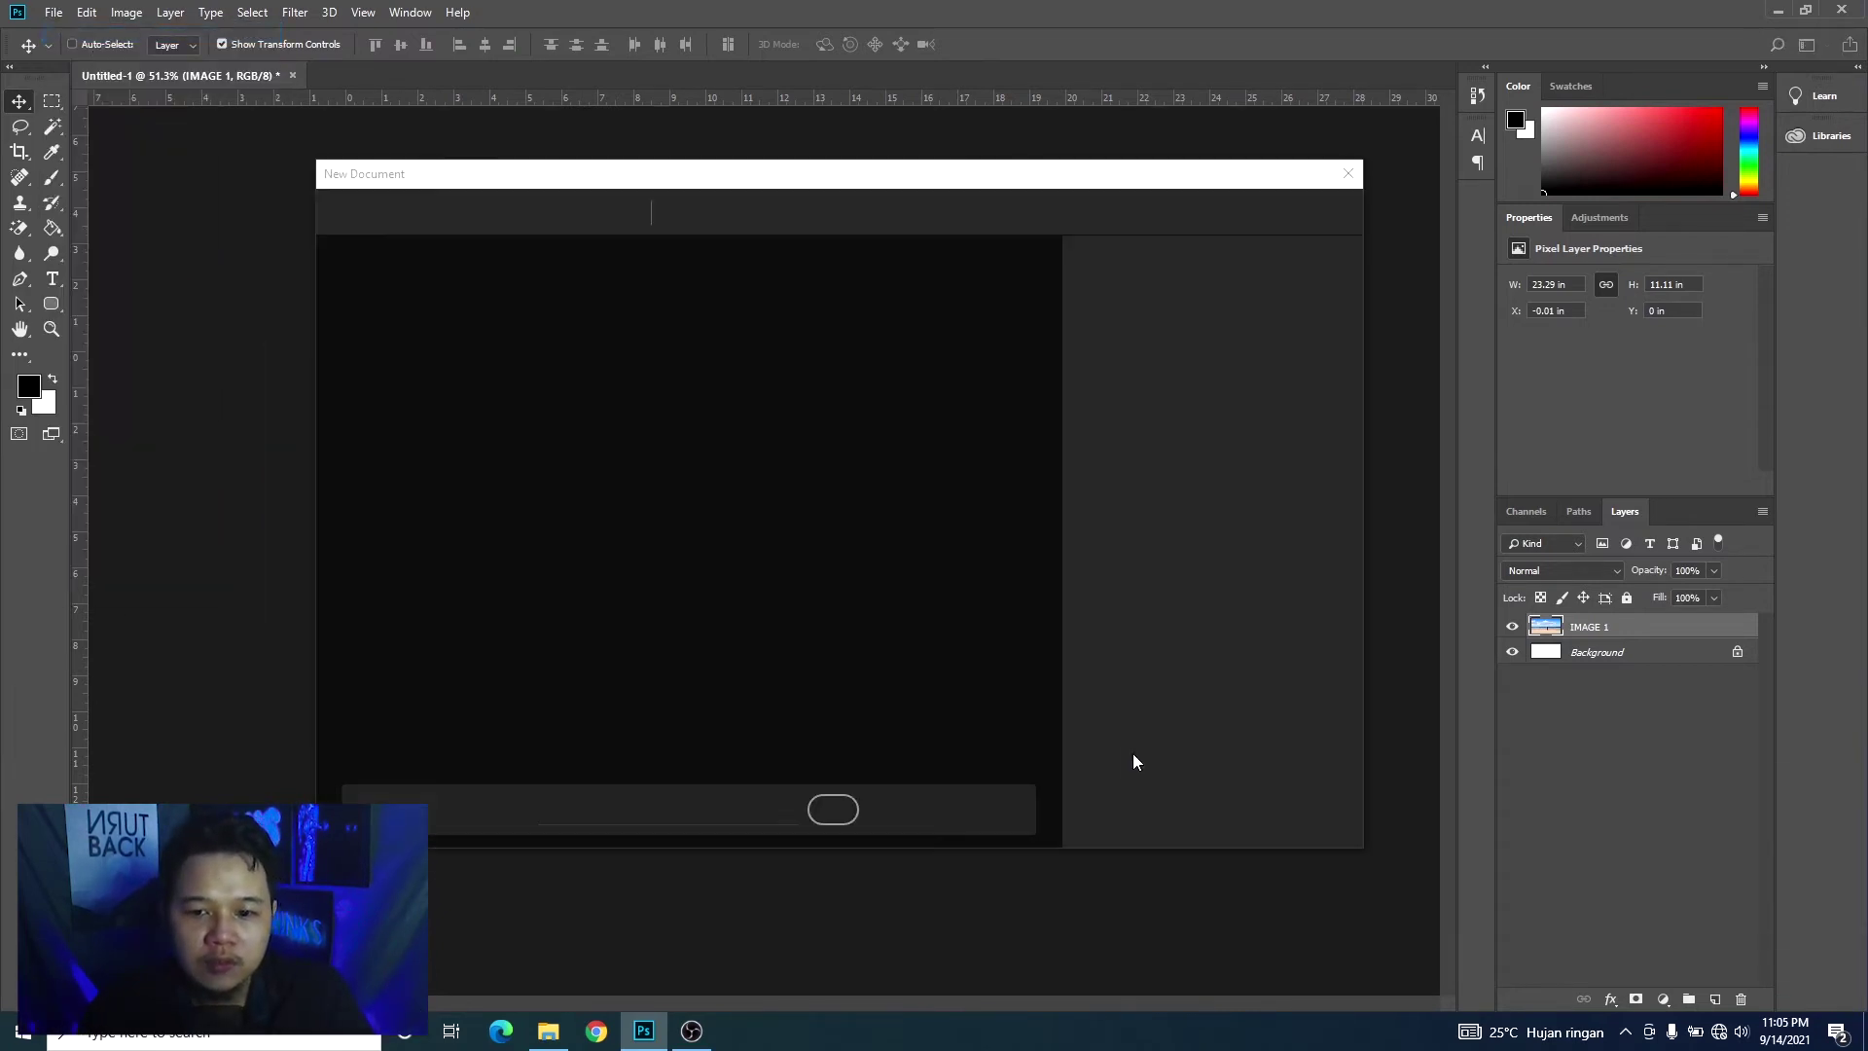
{"action": "left_click", "coordinate": [1241, 813]}
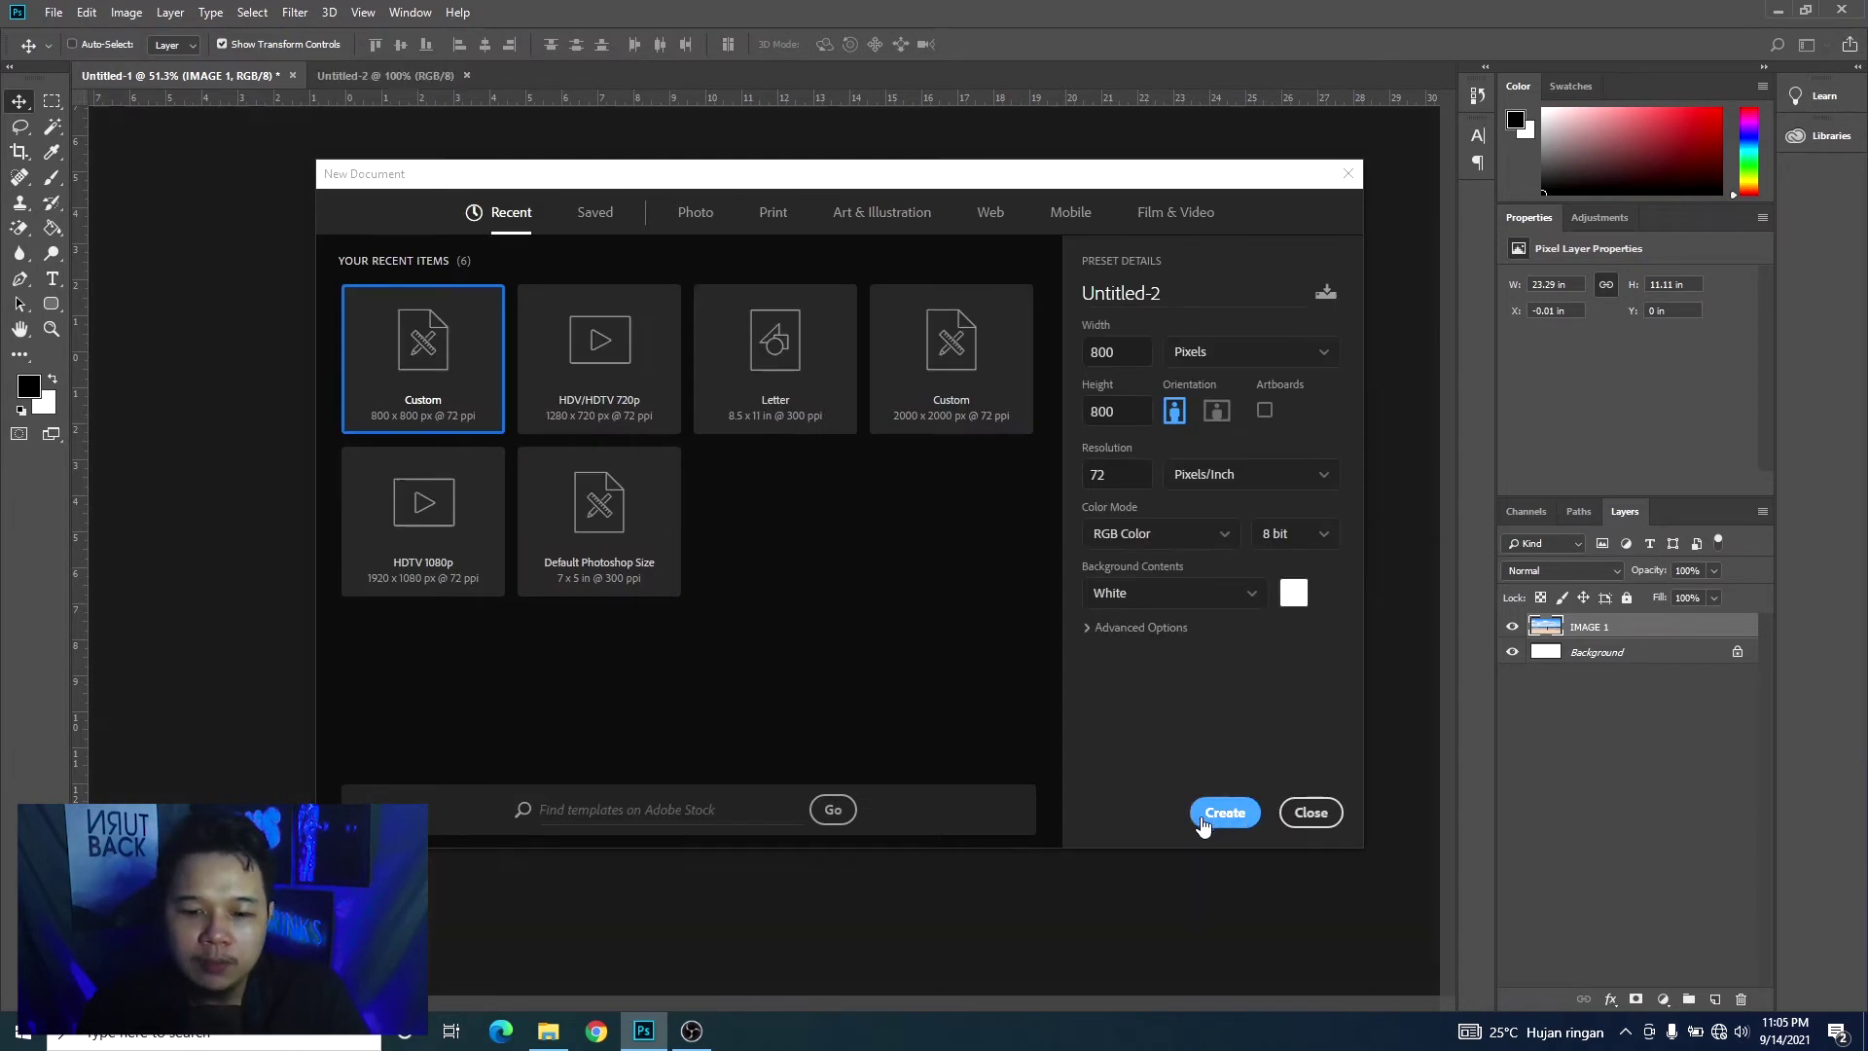
{"action": "scroll", "coordinate": [709, 825], "scroll_direction": "down", "scroll_amount": 2}
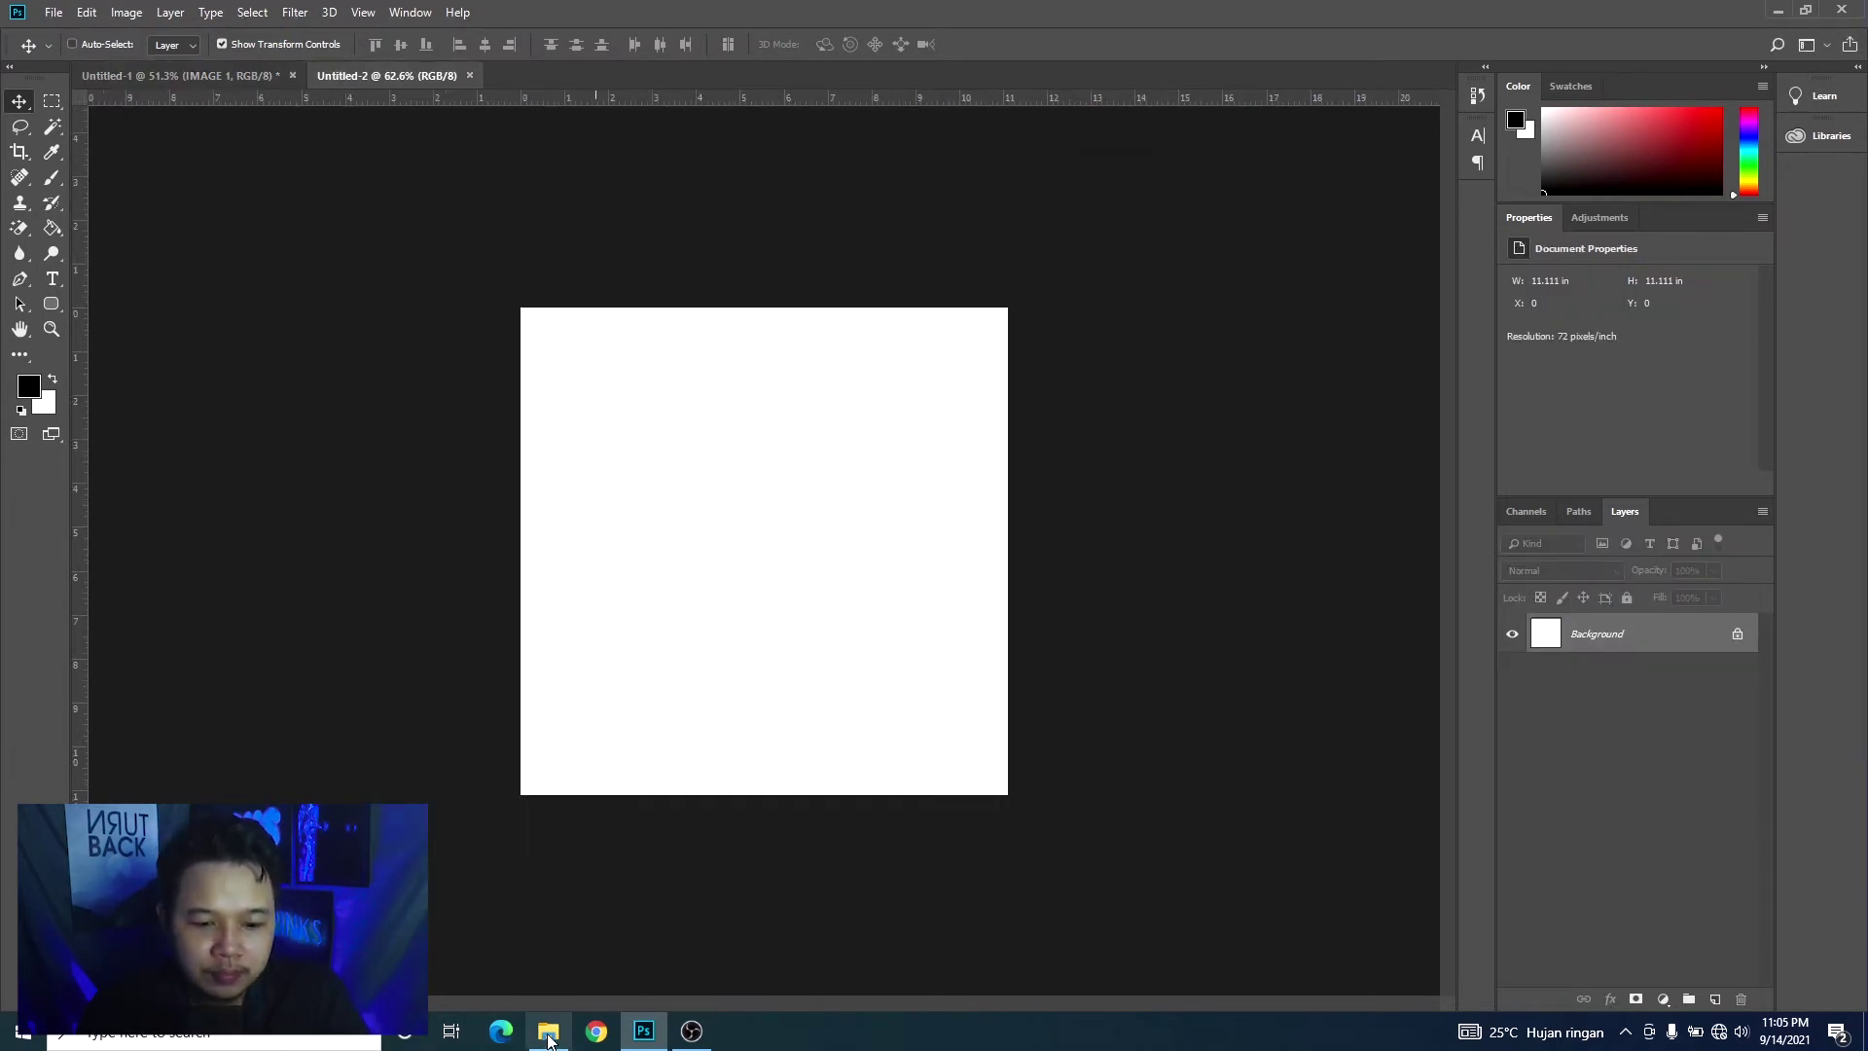
Step: Place IMAGE 2 from the folder into the new document
{"action": "left_click", "coordinate": [548, 1030]}
{"action": "left_click_drag", "start_coordinate": [1256, 284], "coordinate": [740, 534]}
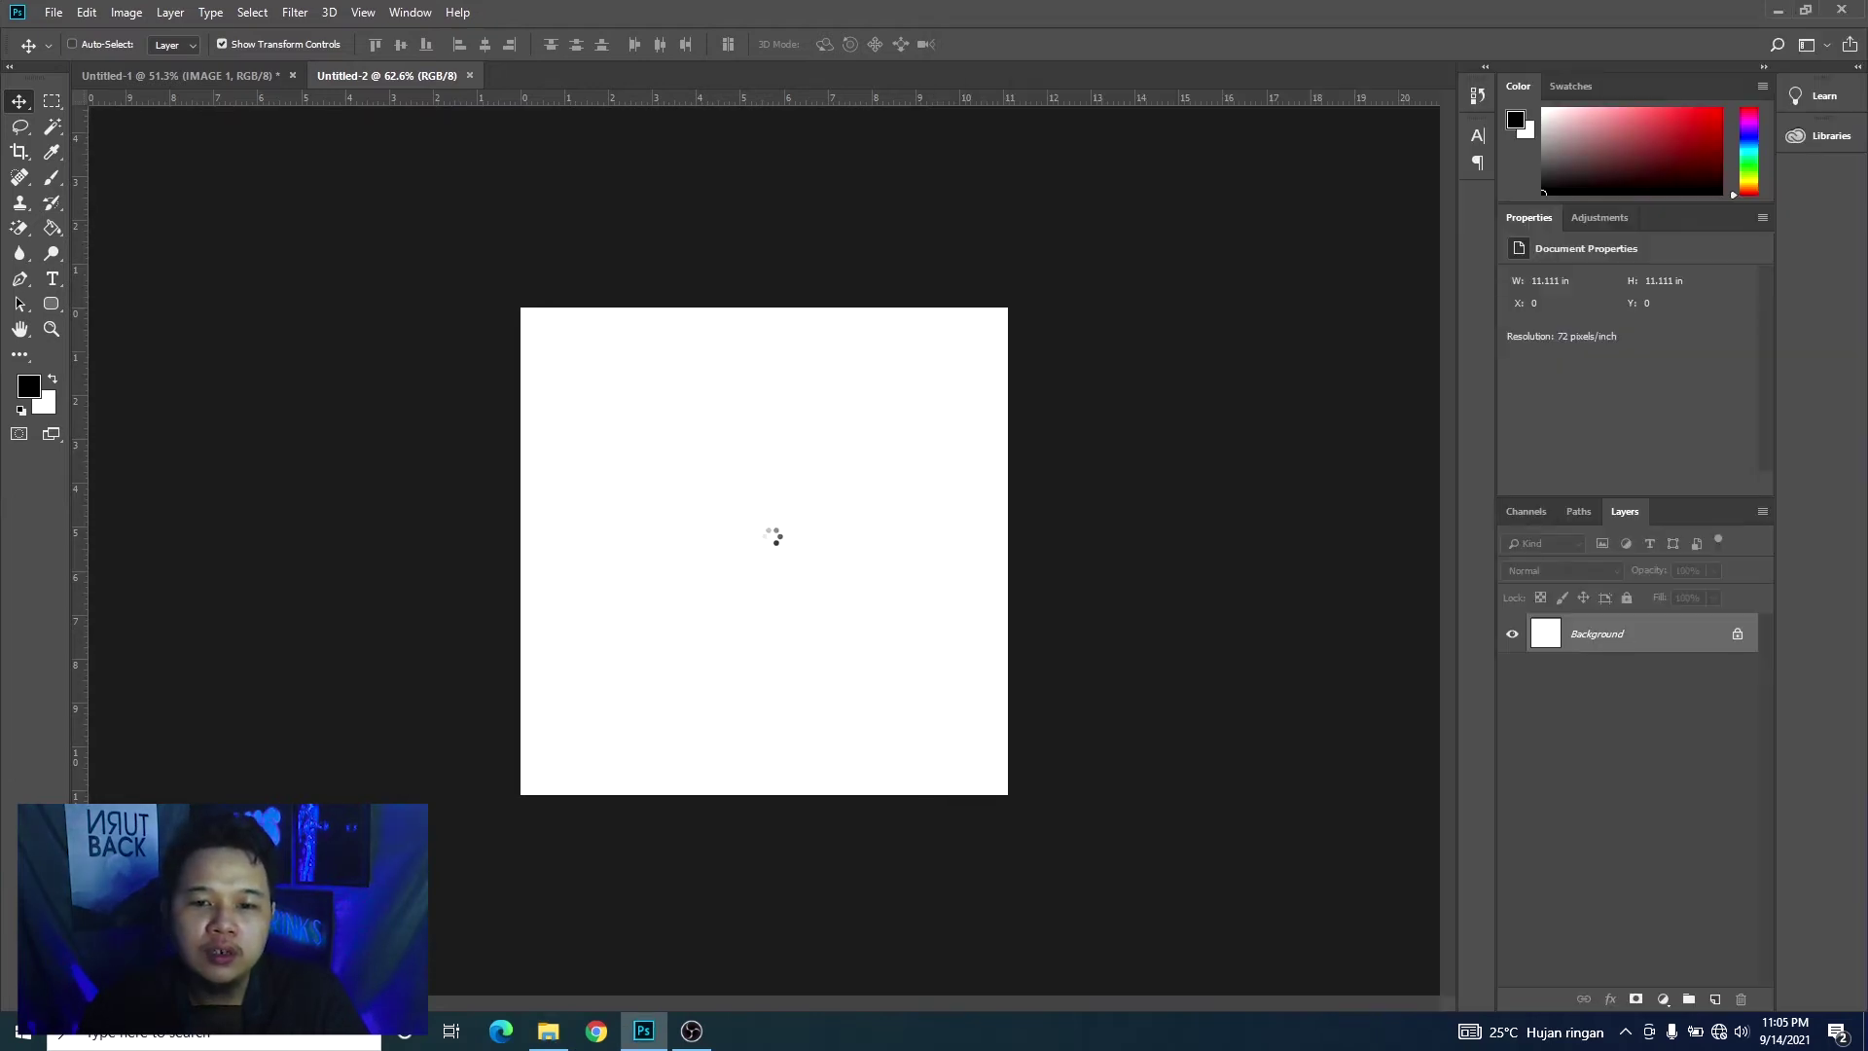
{"action": "left_click", "coordinate": [681, 45]}
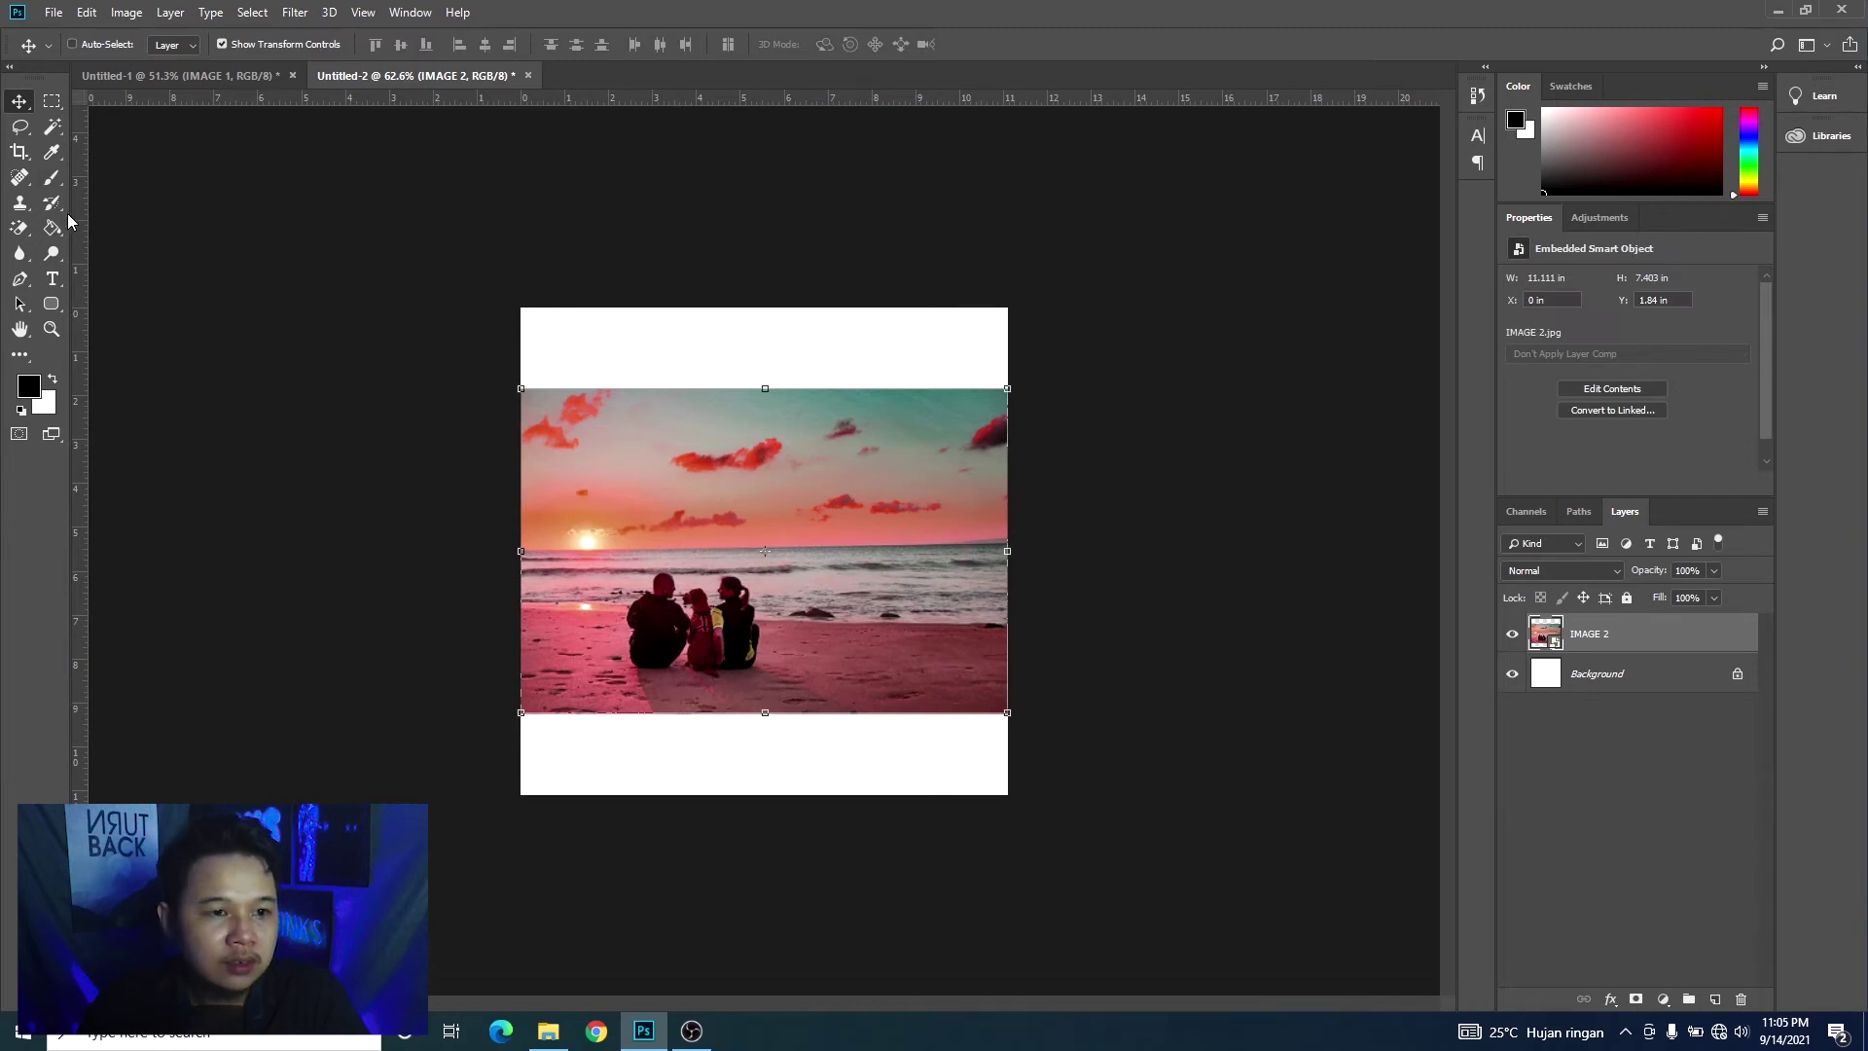
Step: Widen the canvas equally on both sides of IMAGE 2 to about 30 in with the Crop tool
{"action": "key", "text": "c"}
{"action": "scroll", "coordinate": [862, 573], "scroll_direction": "down", "scroll_amount": 2}
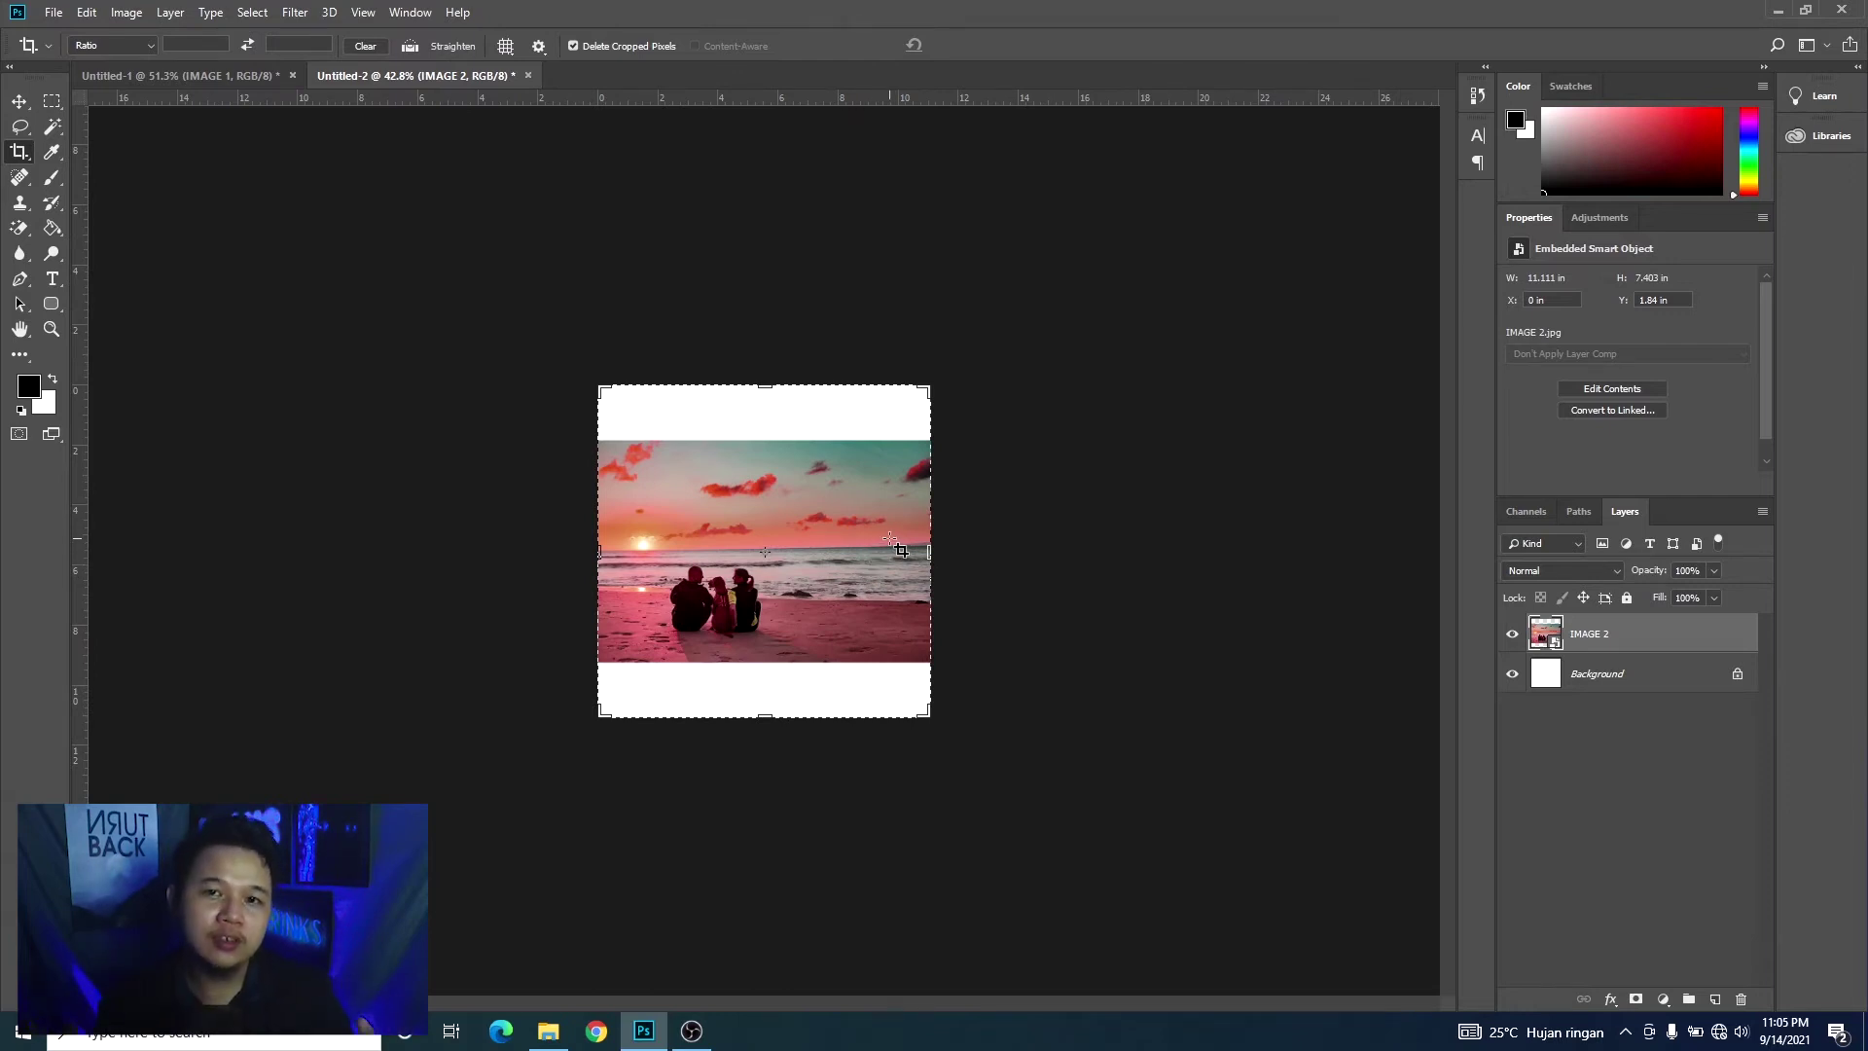
{"action": "left_click_drag", "start_coordinate": [930, 552], "coordinate": [1209, 551]}
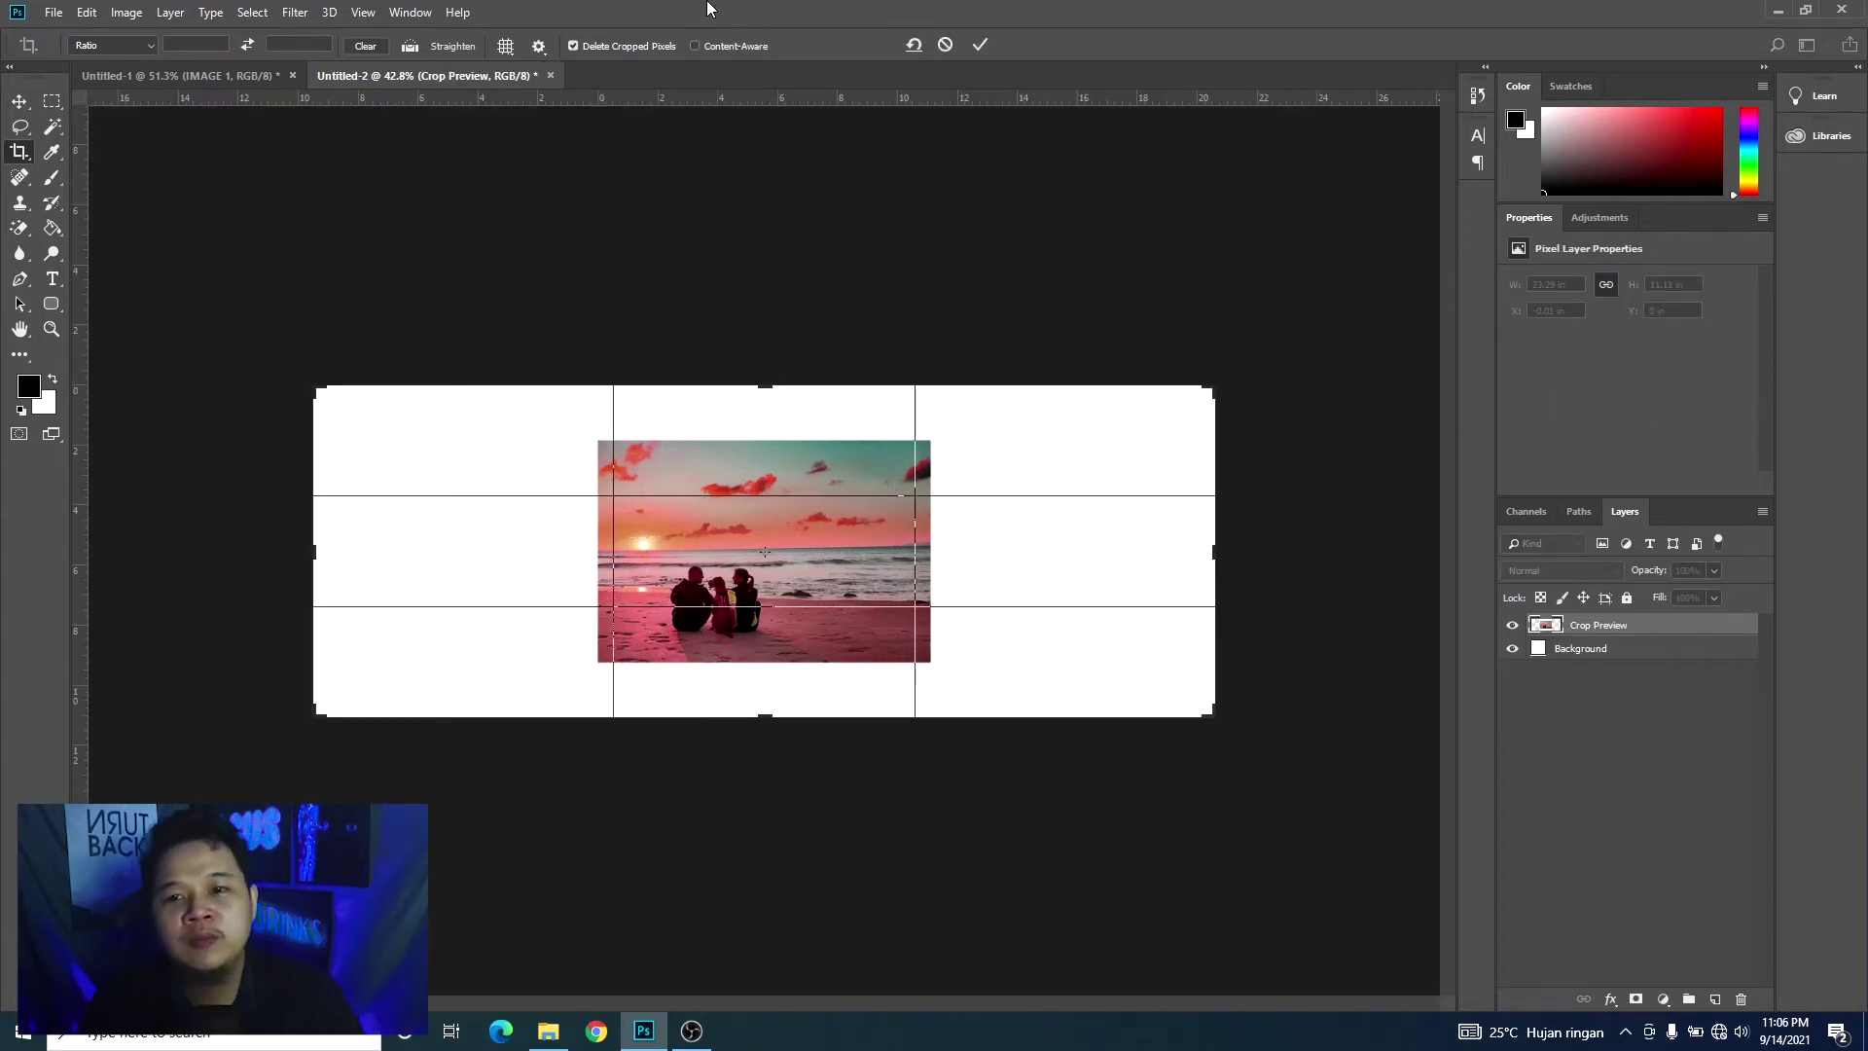
{"action": "left_click", "coordinate": [980, 44]}
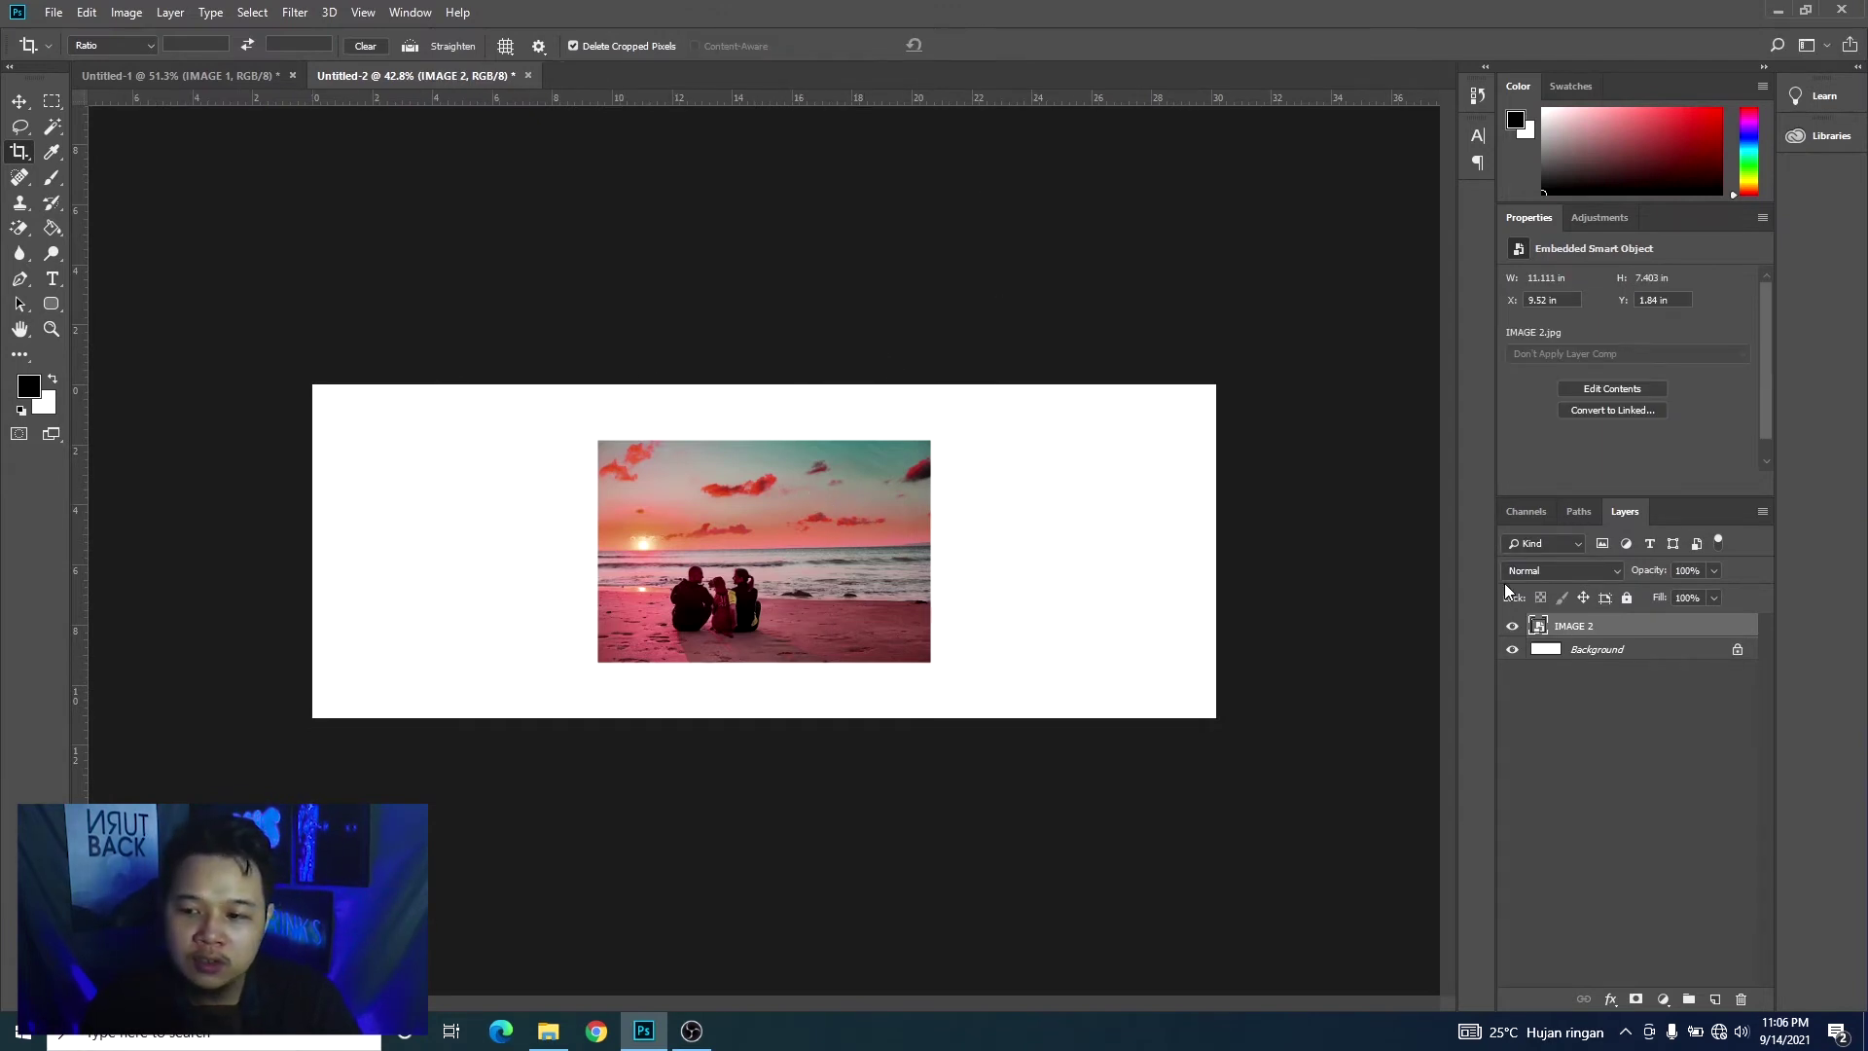
Step: Enlarge IMAGE 2 proportionally to about 17.4 x 11.6 in so it covers the canvas height, and rasterize its layer
{"action": "left_click", "coordinate": [19, 101]}
{"action": "left_click_drag", "start_coordinate": [928, 664], "coordinate": [1030, 730]}
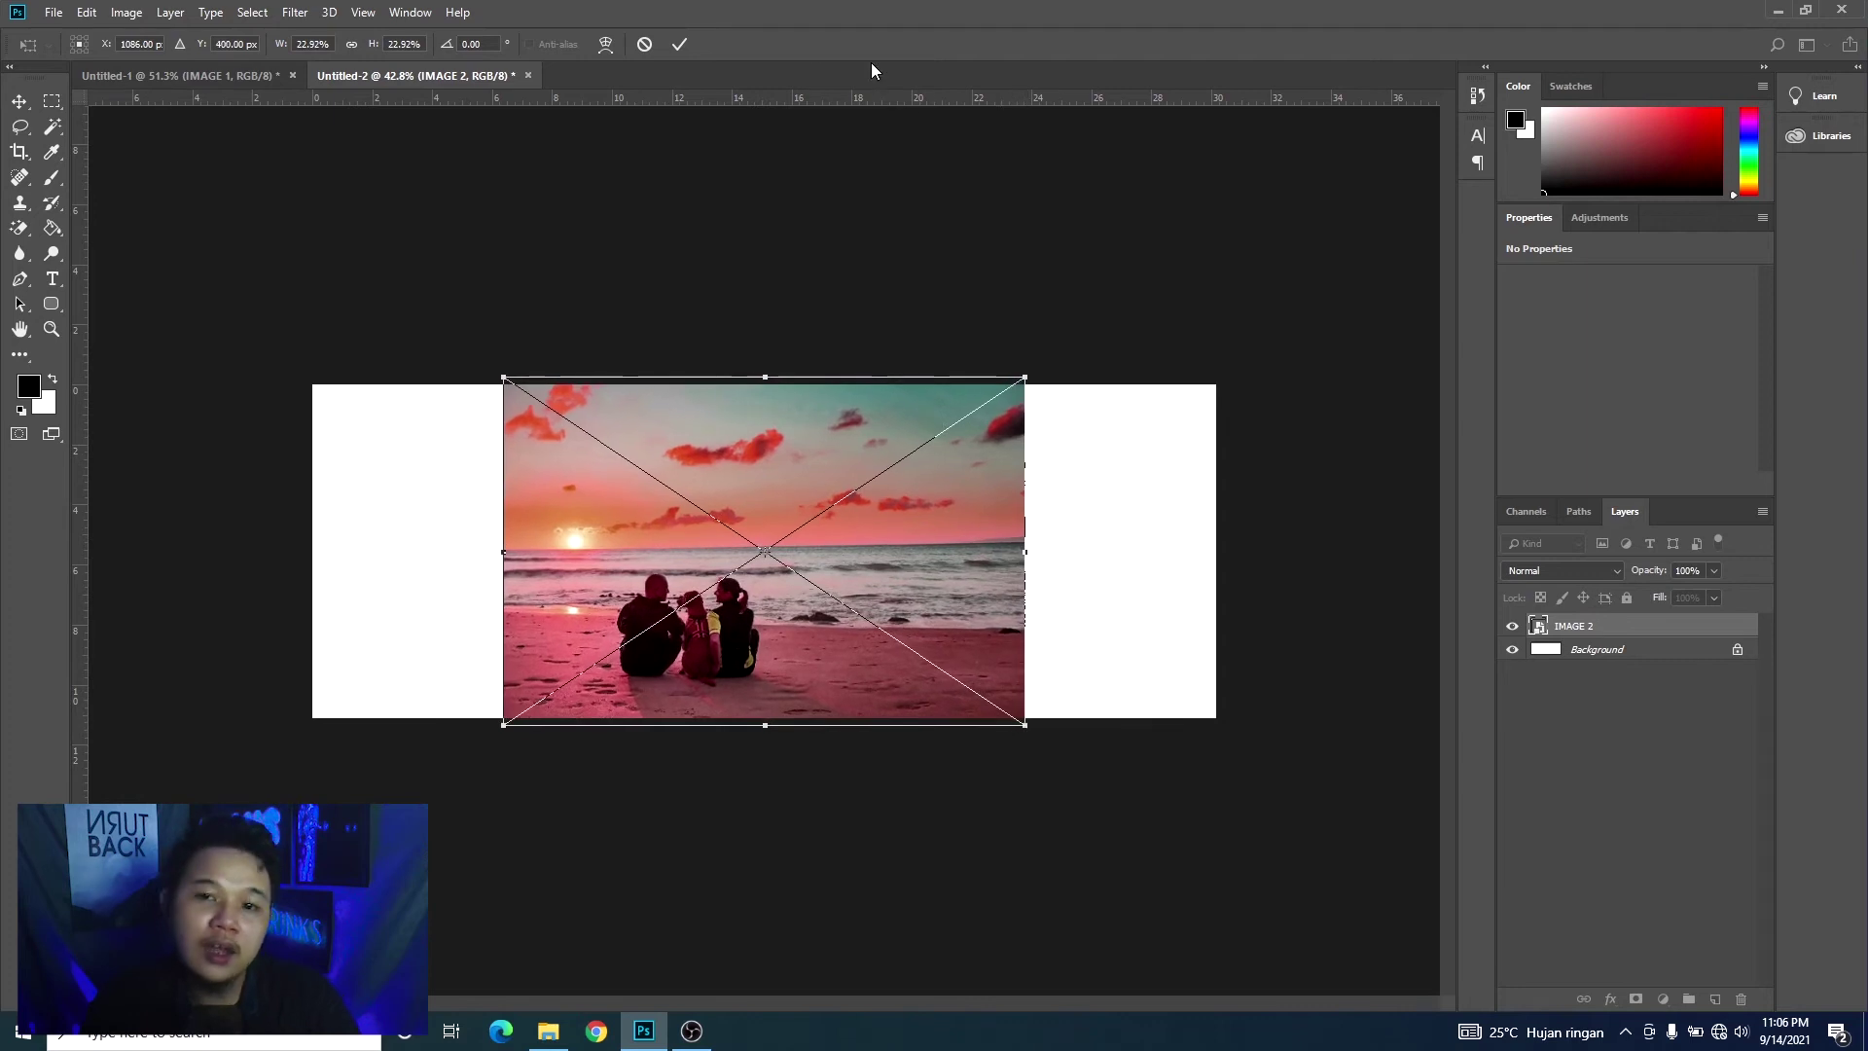
{"action": "left_click", "coordinate": [684, 50]}
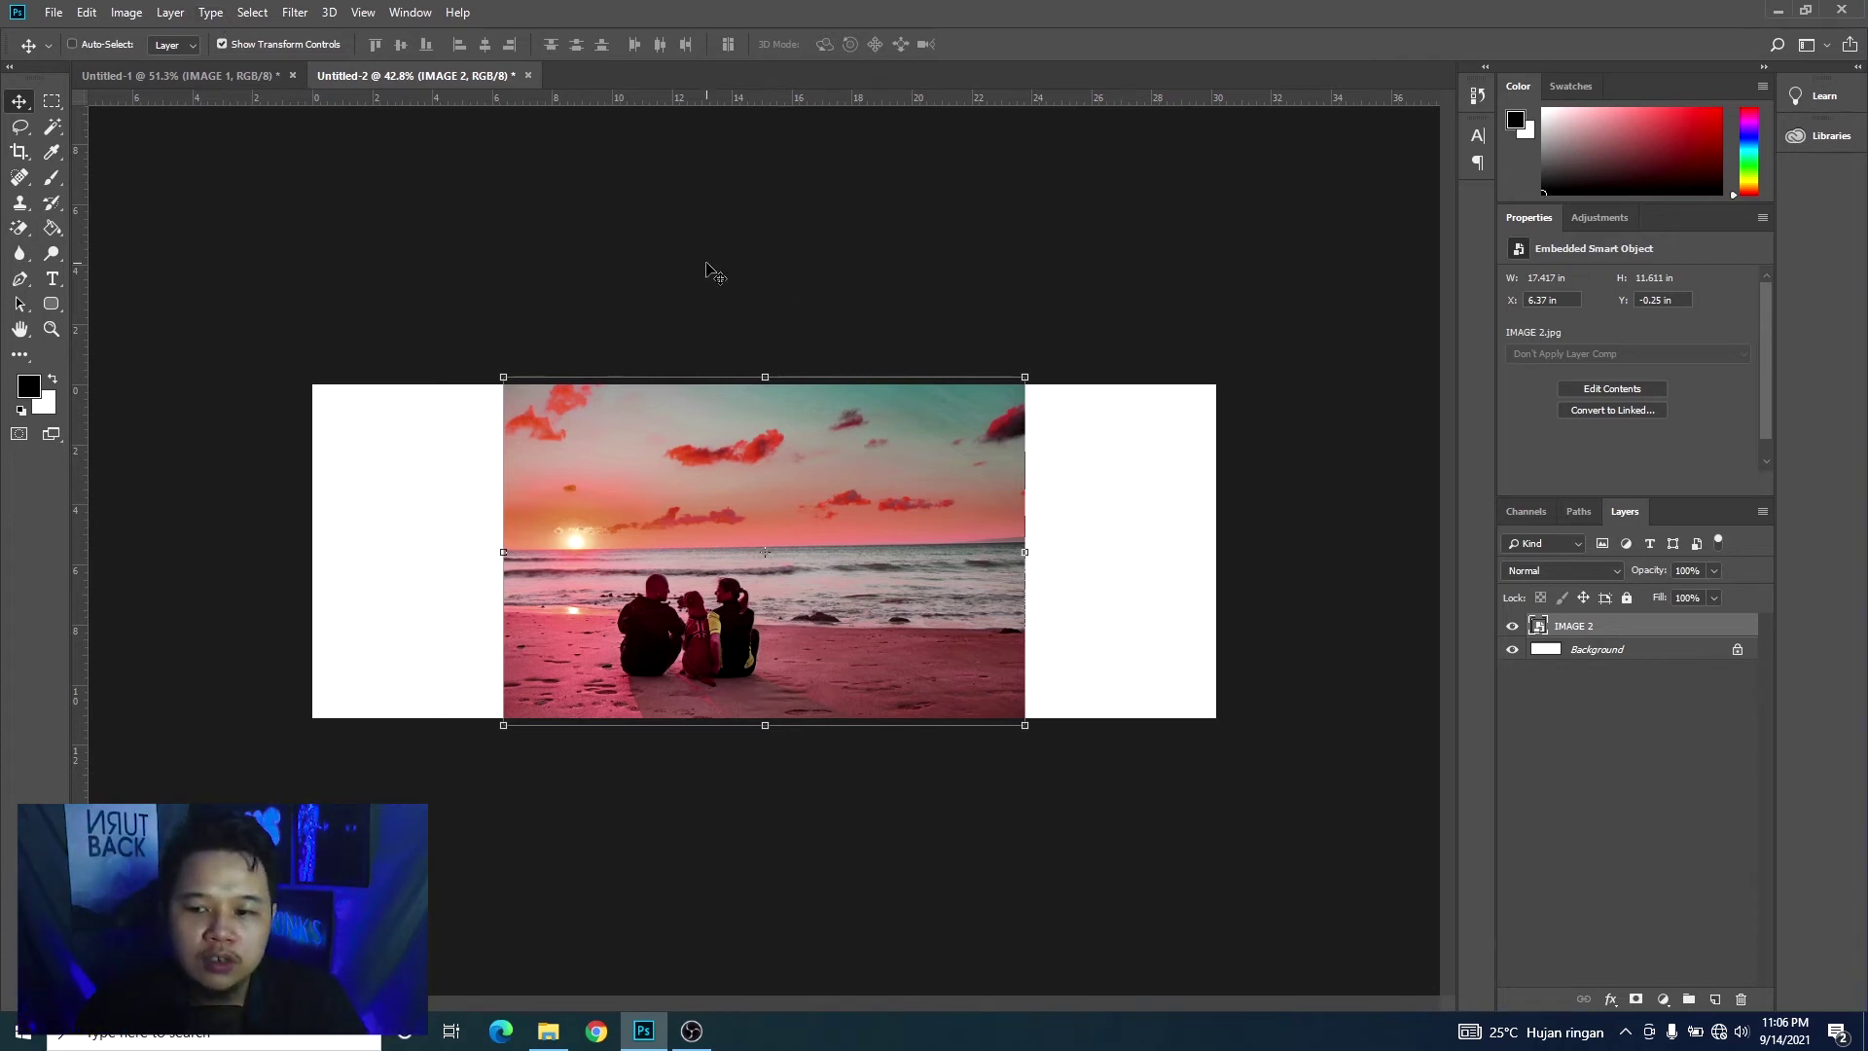
{"action": "right_click", "coordinate": [1677, 630]}
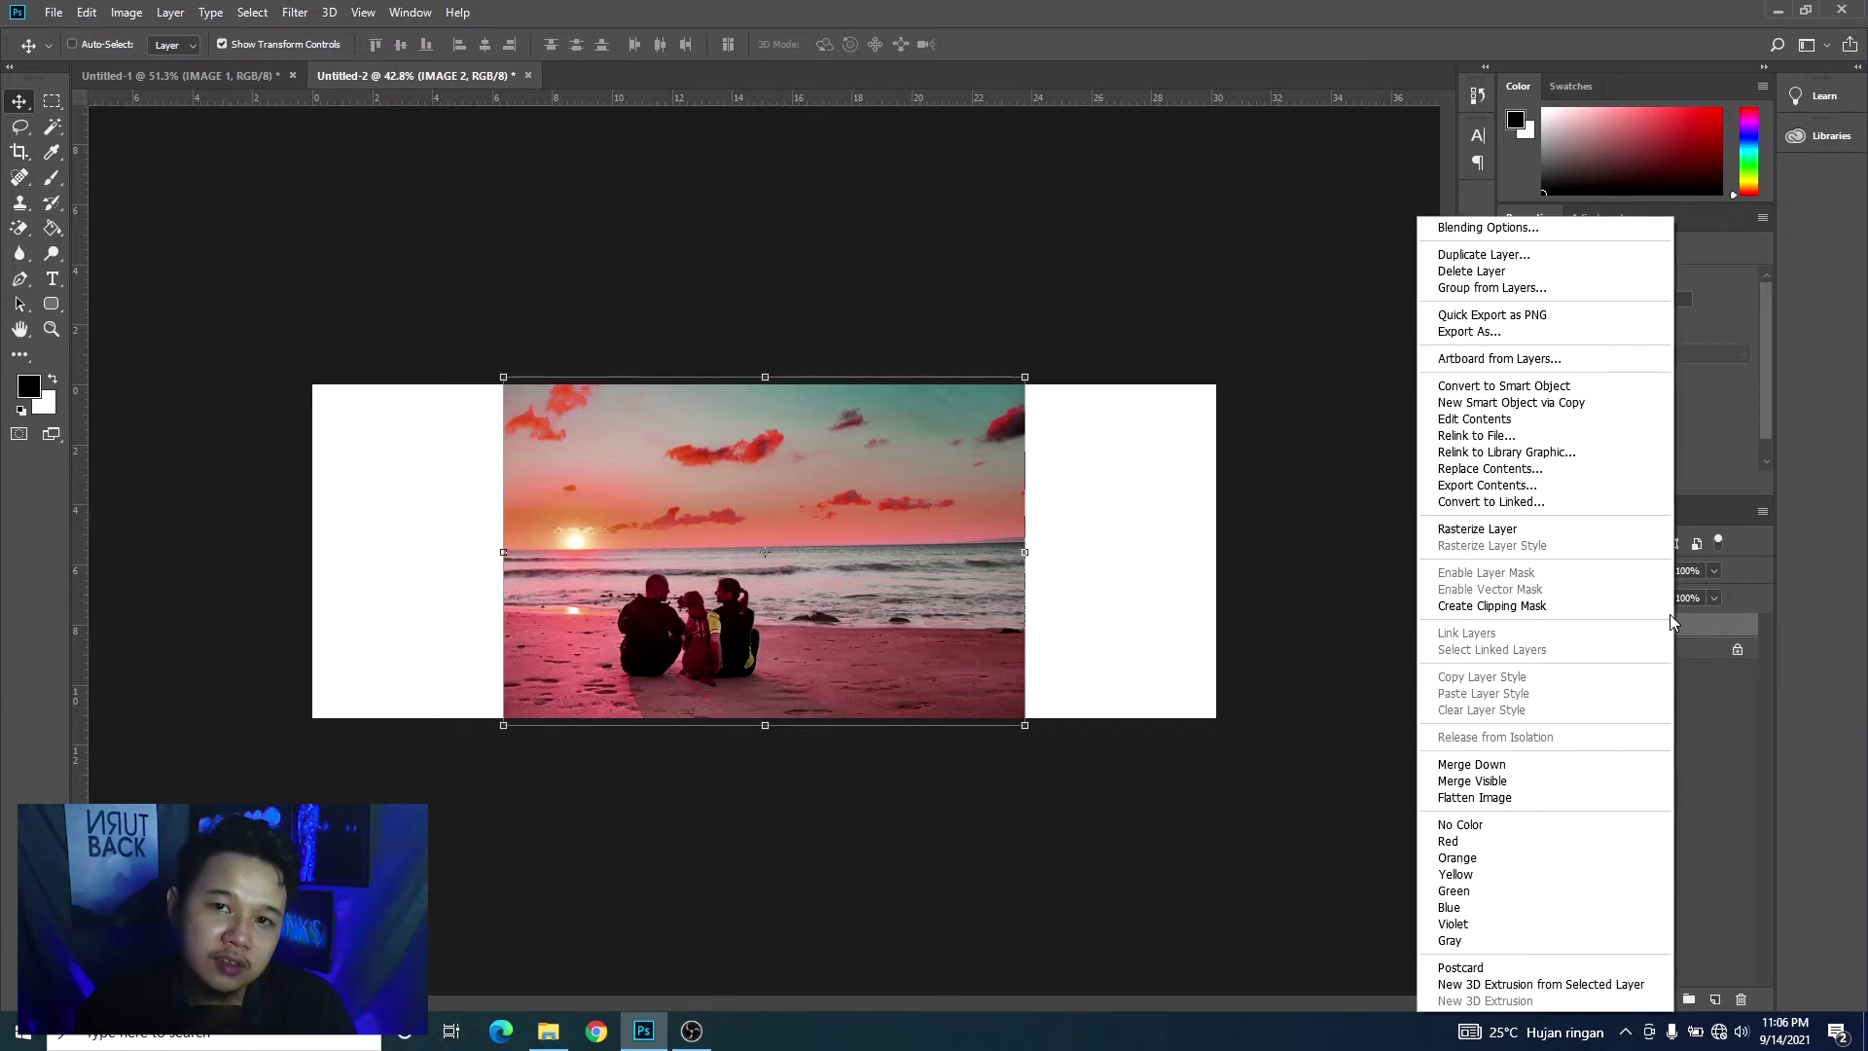
{"action": "left_click", "coordinate": [1538, 531]}
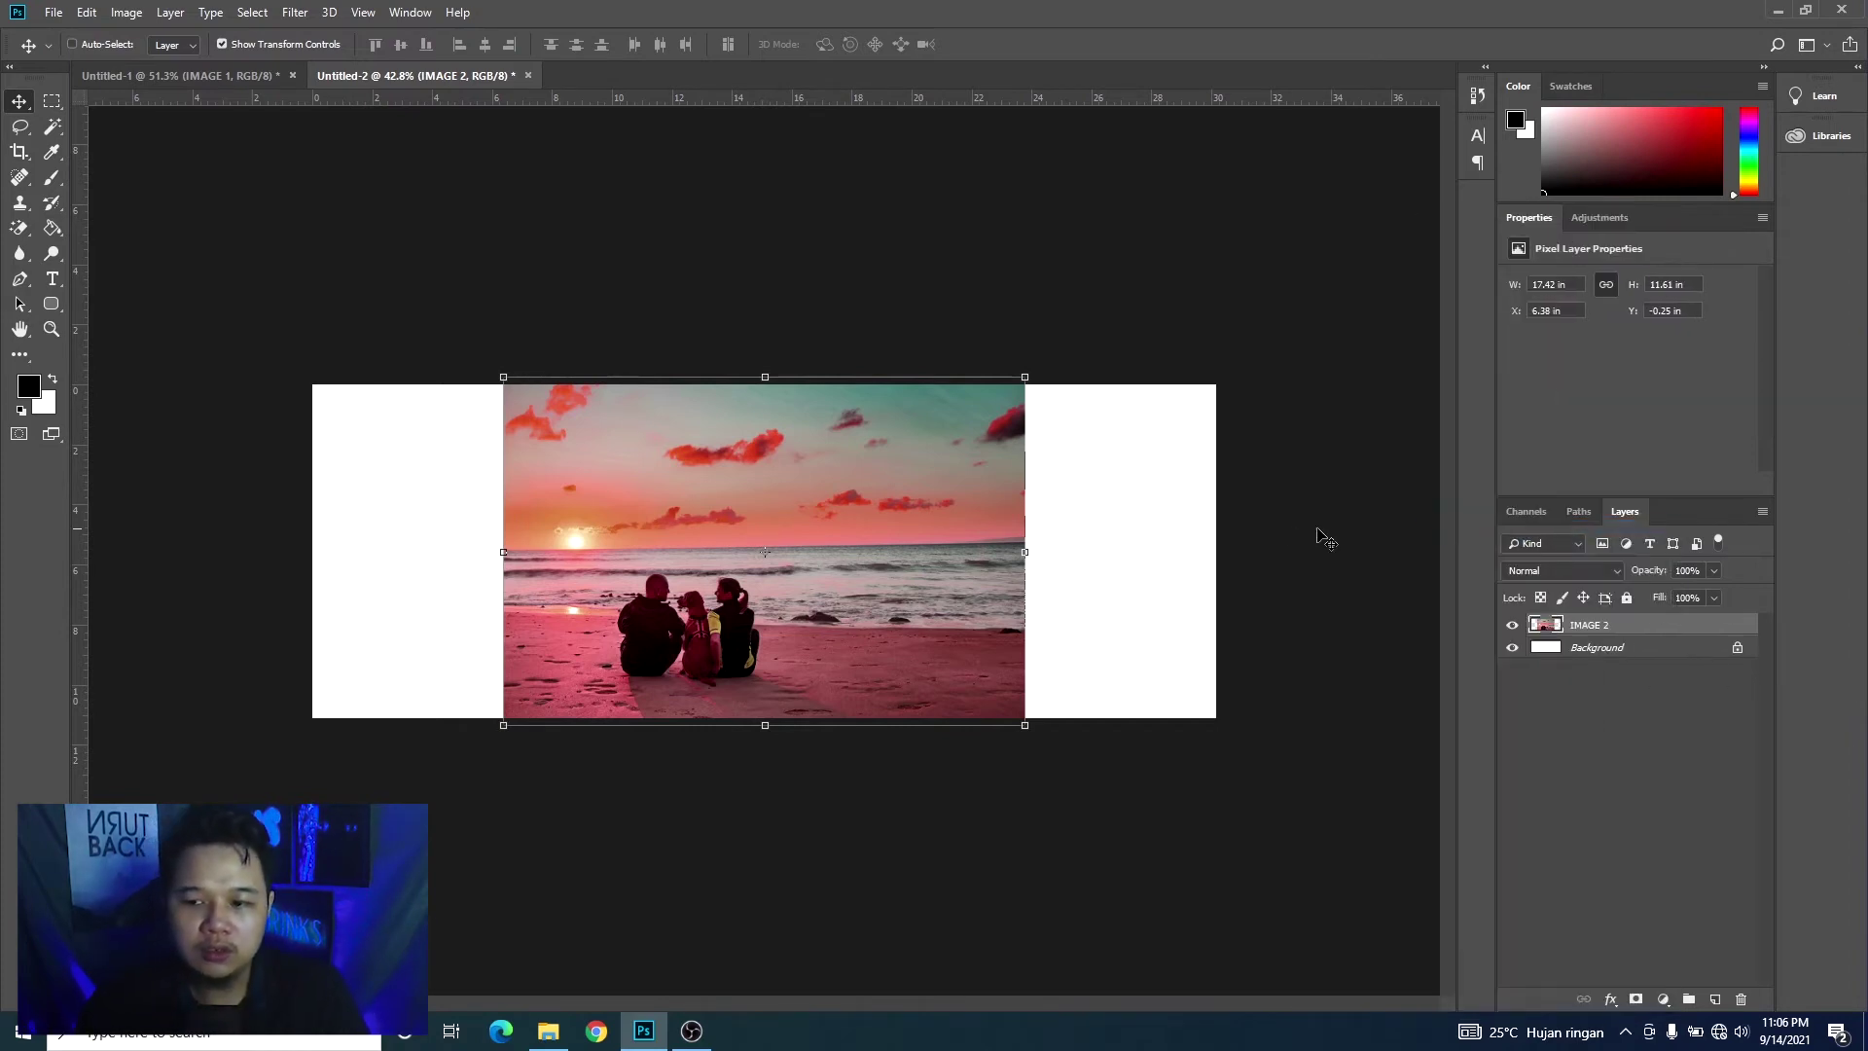
Step: Select a full-height strip about 5.8 in wide along the right edge of IMAGE 2 and copy it to a new layer
{"action": "left_click", "coordinate": [51, 101]}
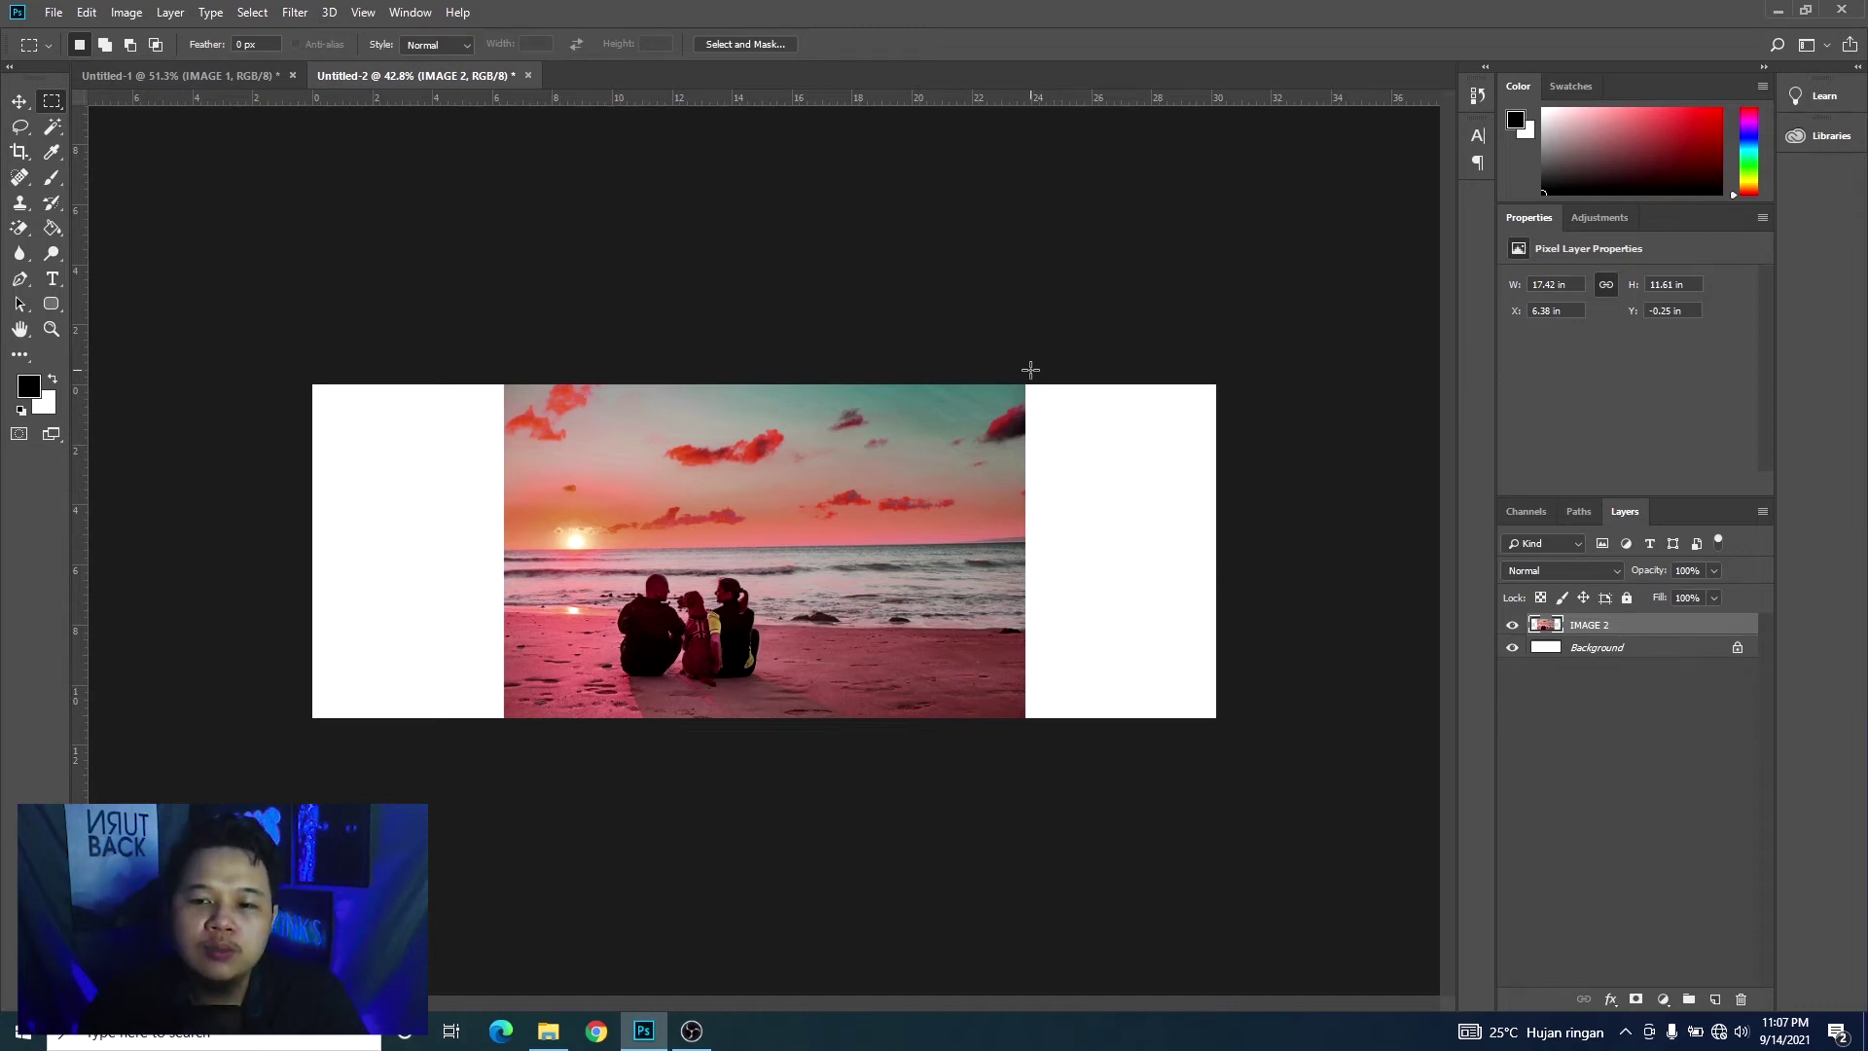
{"action": "left_click_drag", "start_coordinate": [1036, 365], "coordinate": [851, 804]}
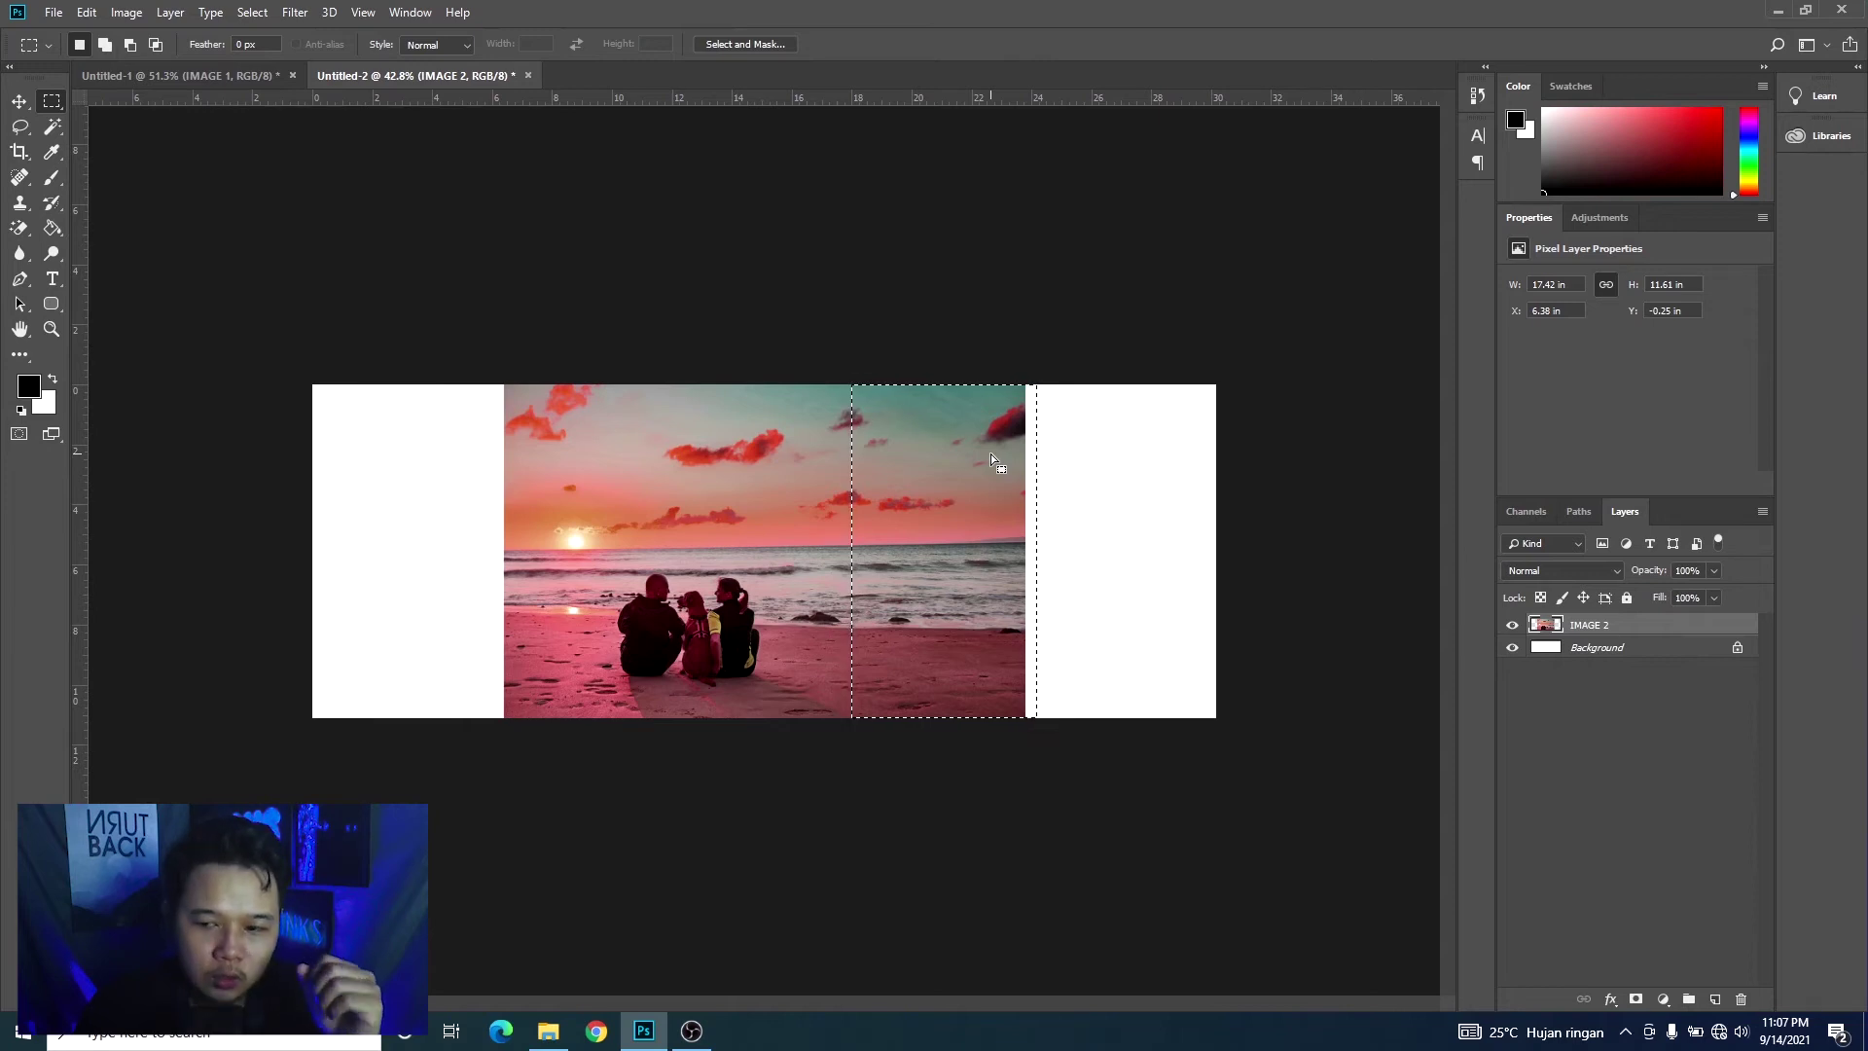
{"action": "key", "text": "ctrl+j"}
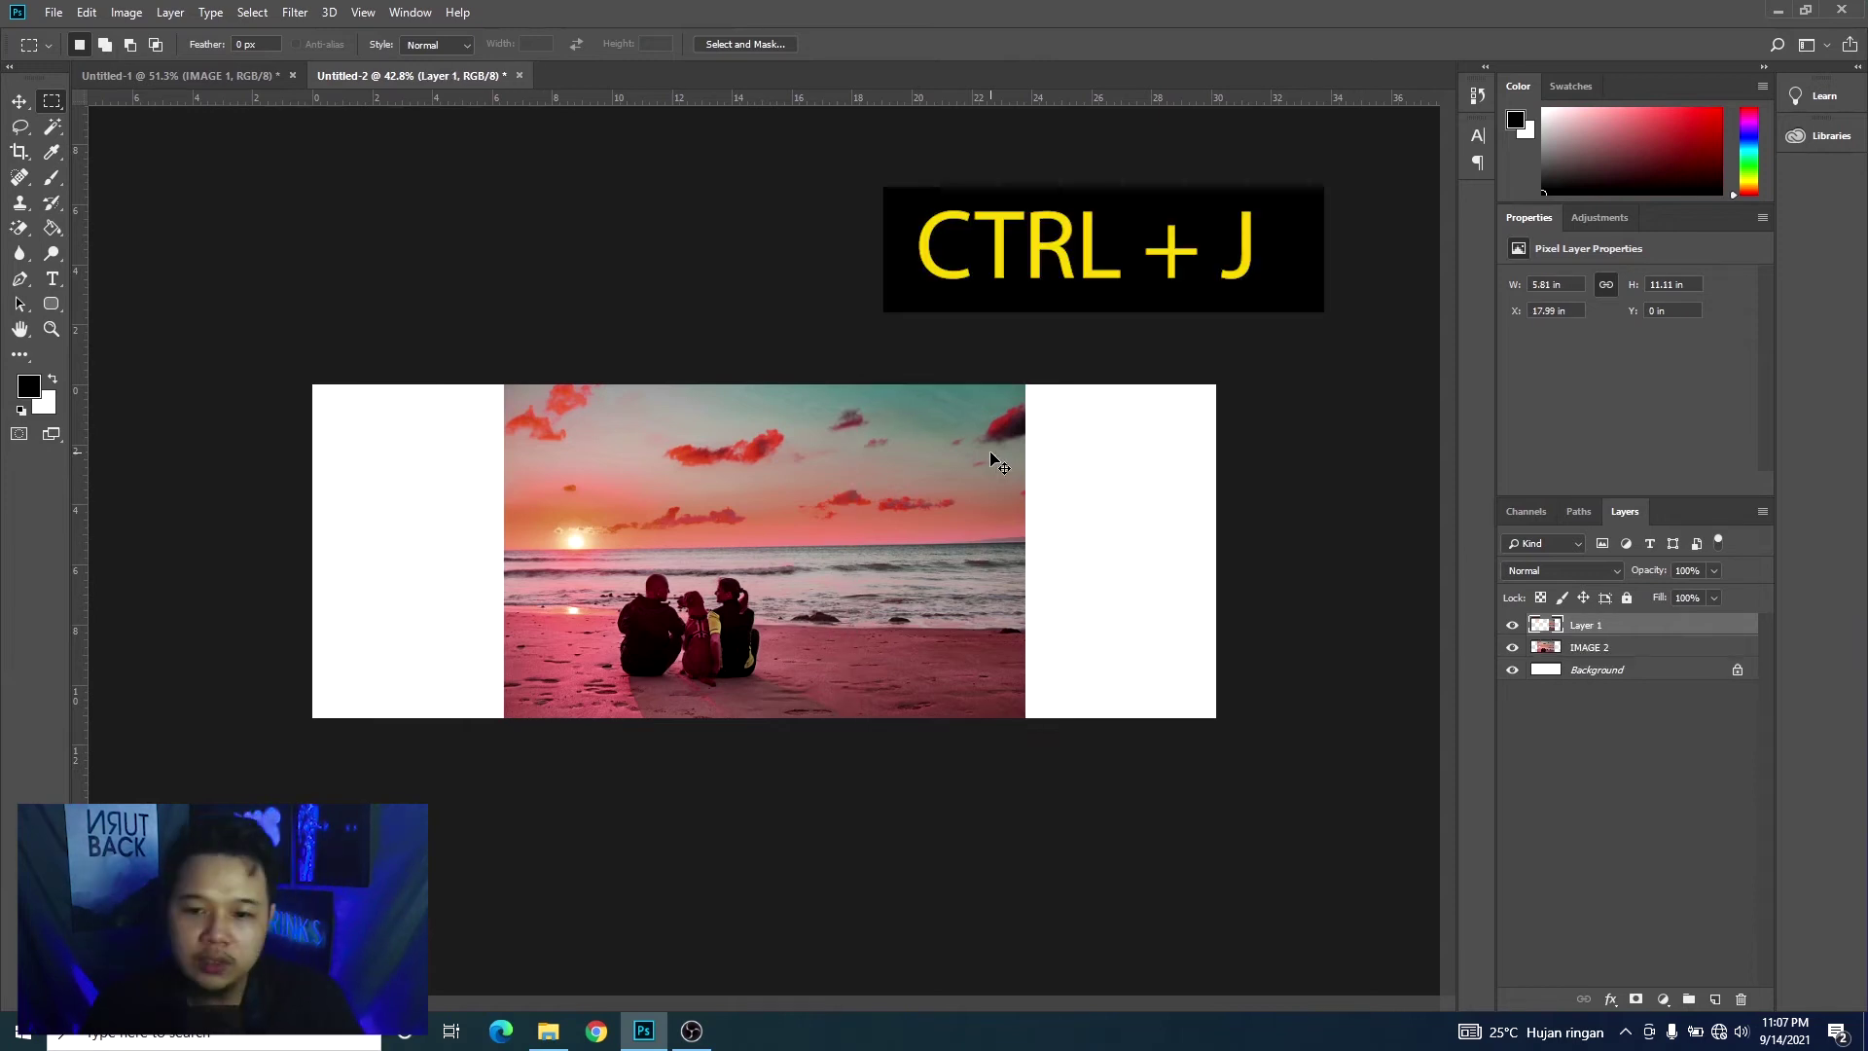
Step: Flip the copied right strip horizontally and place it against the right edge of IMAGE 2
{"action": "left_click", "coordinate": [19, 100]}
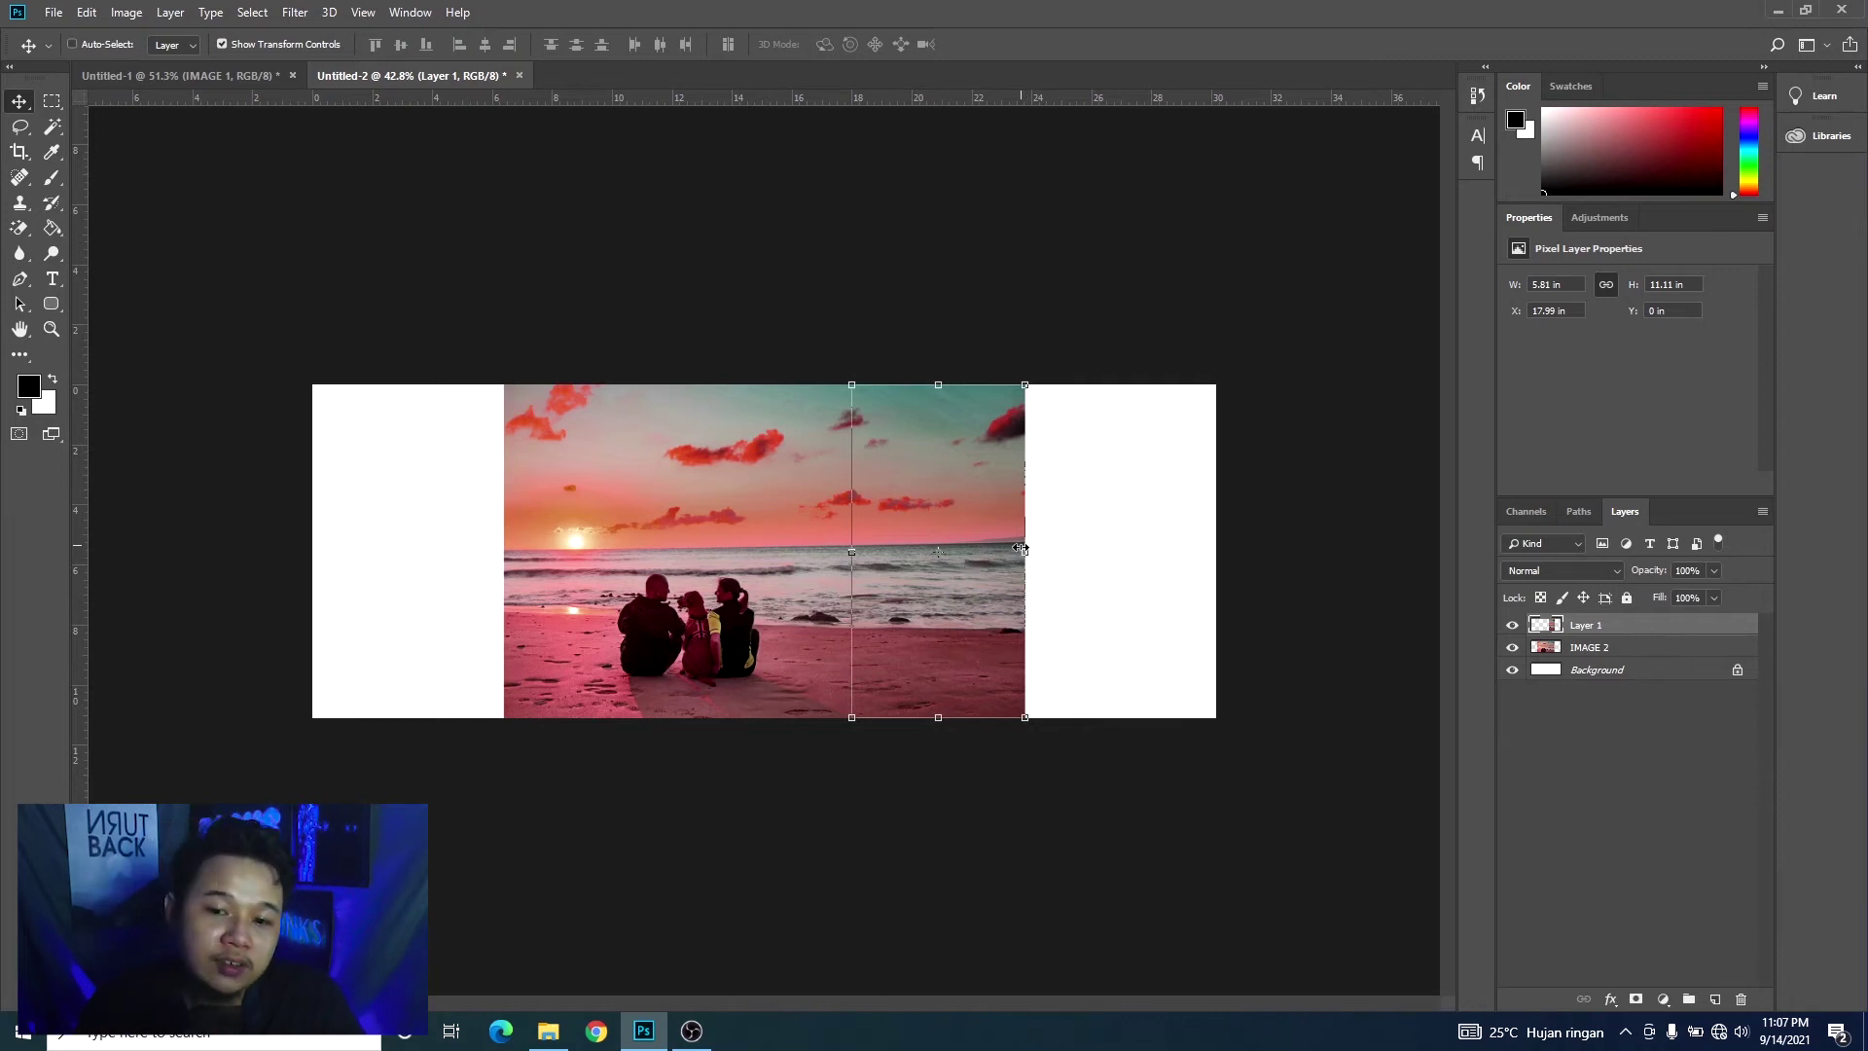
{"action": "left_click", "coordinate": [1023, 549]}
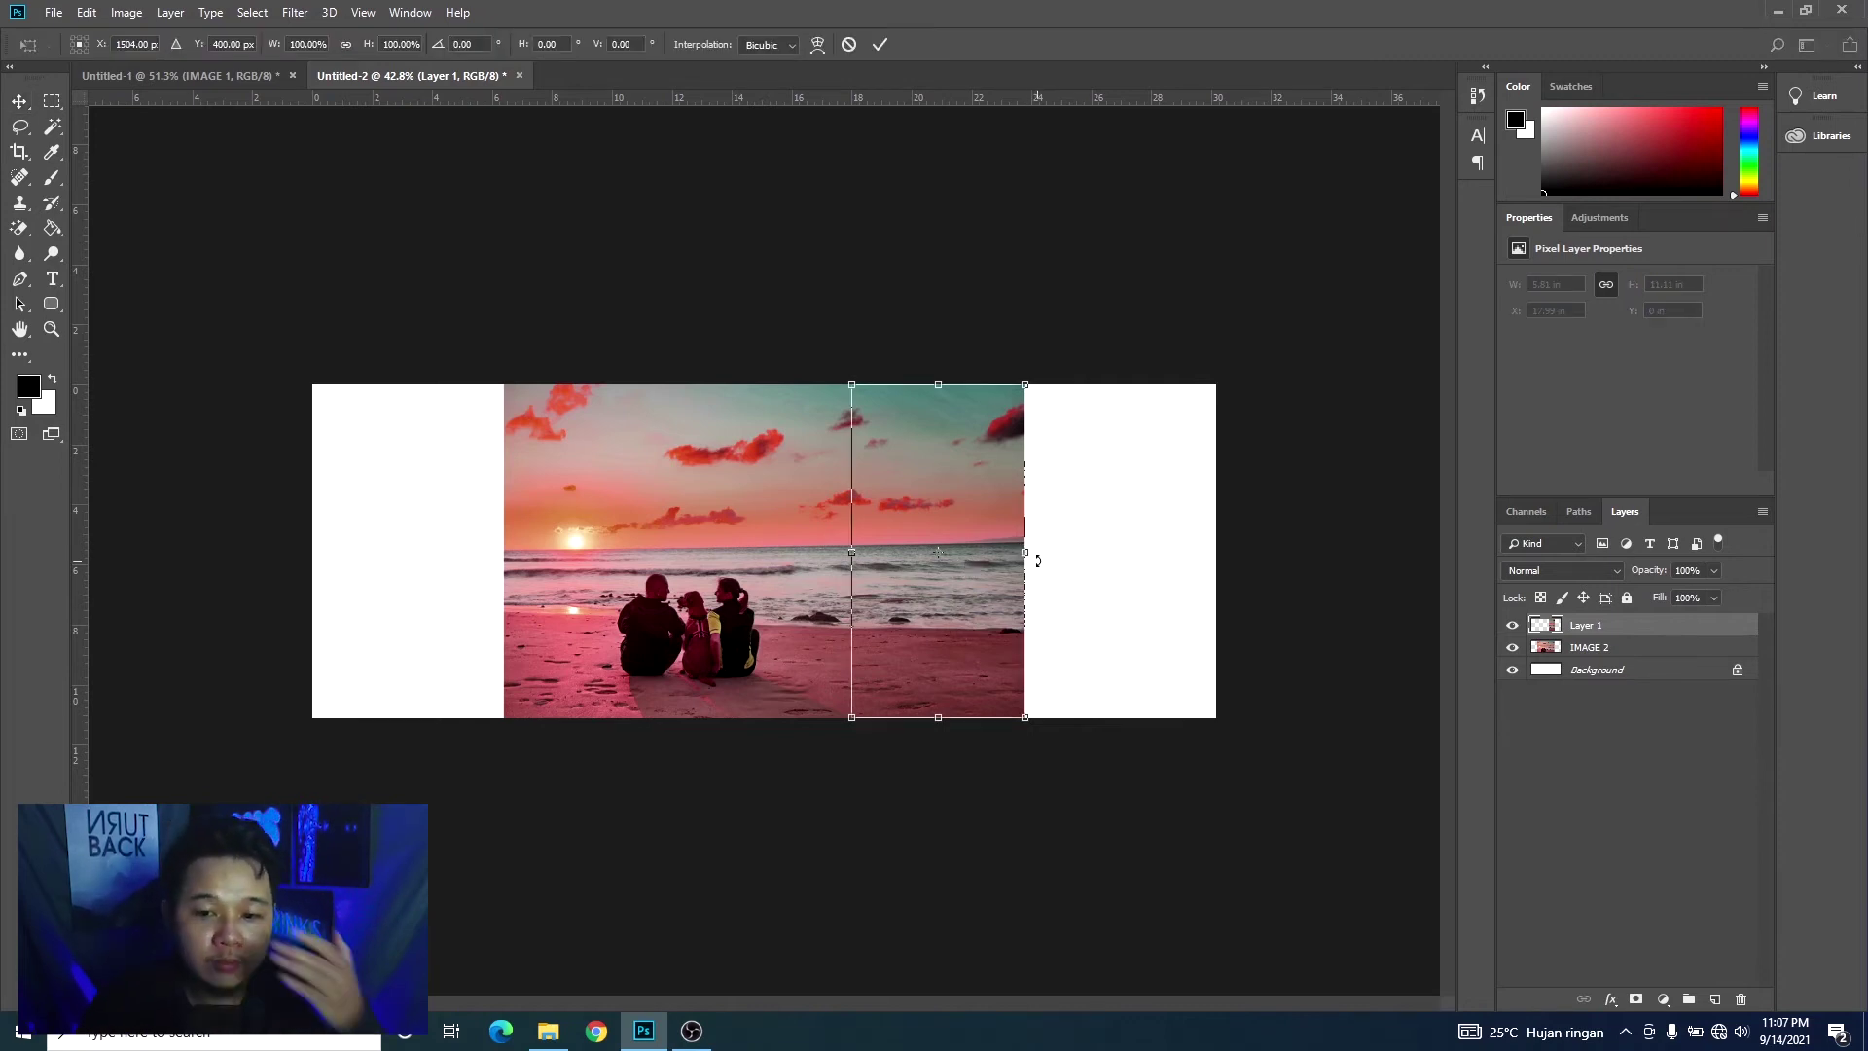
{"action": "right_click", "coordinate": [958, 496]}
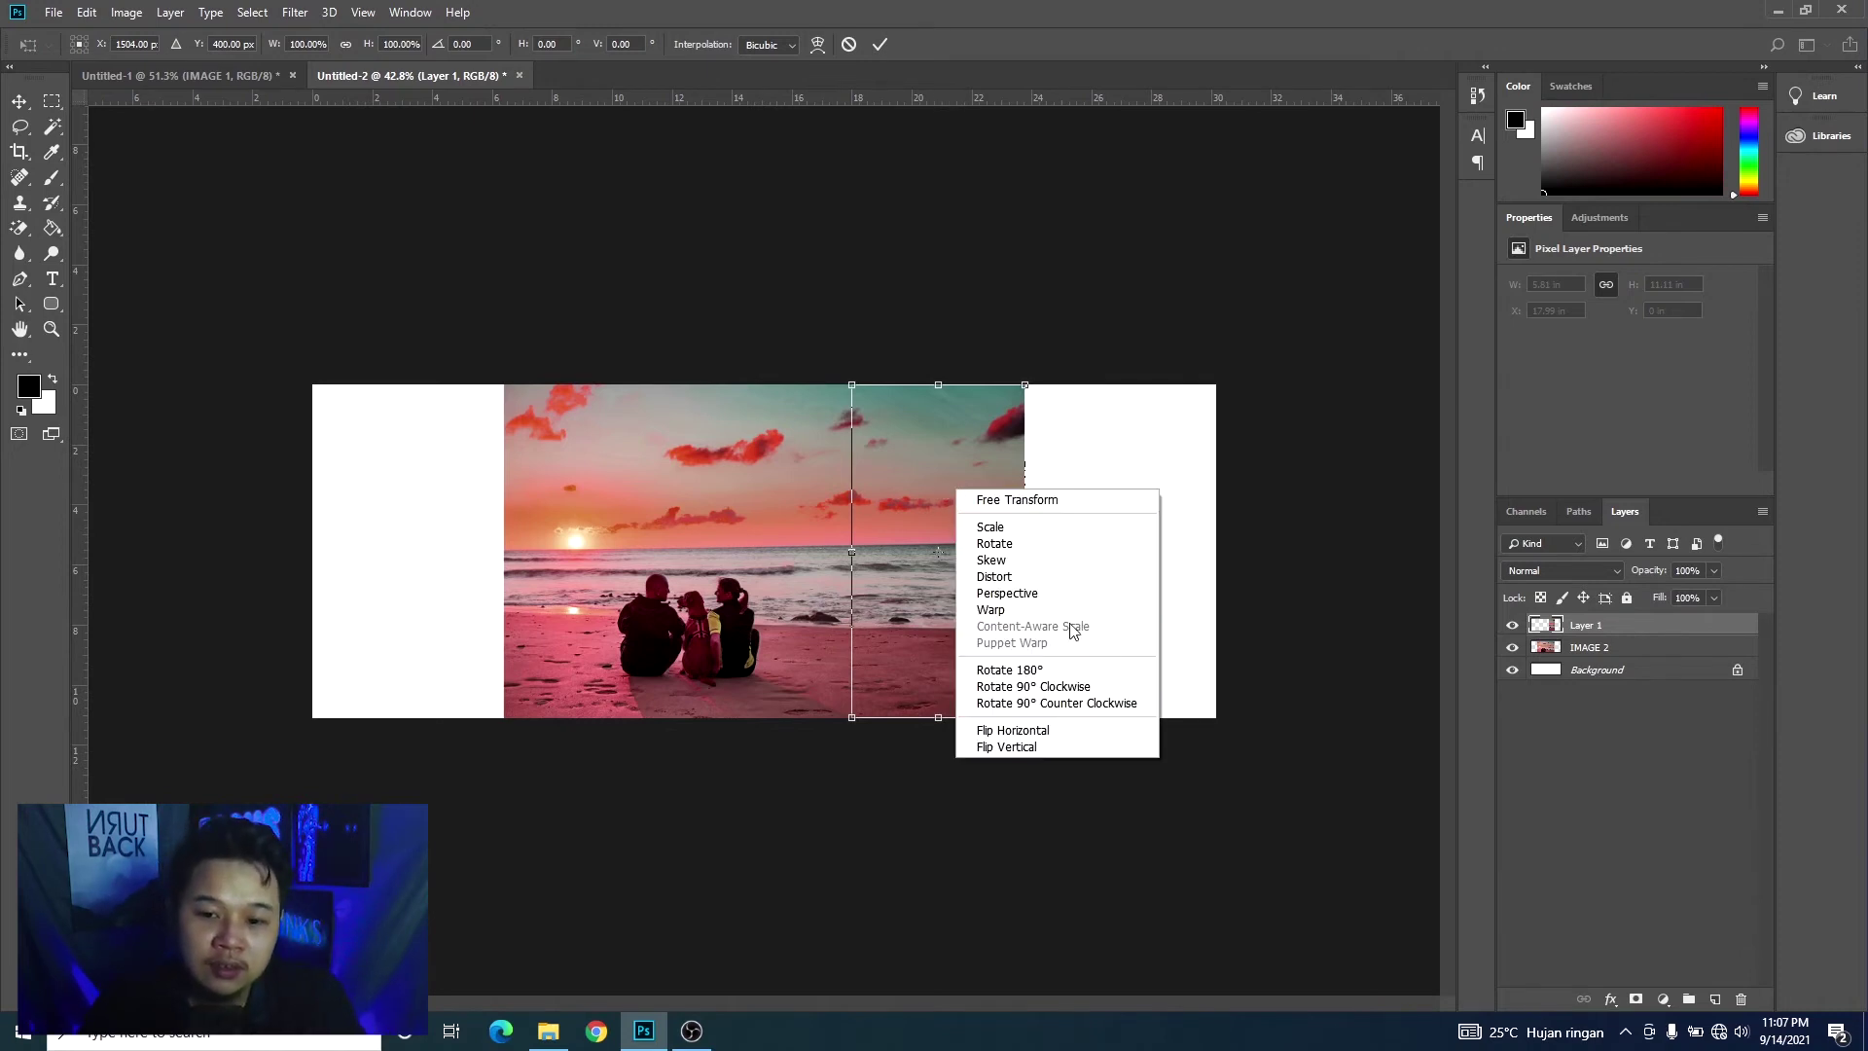
{"action": "left_click", "coordinate": [1069, 736]}
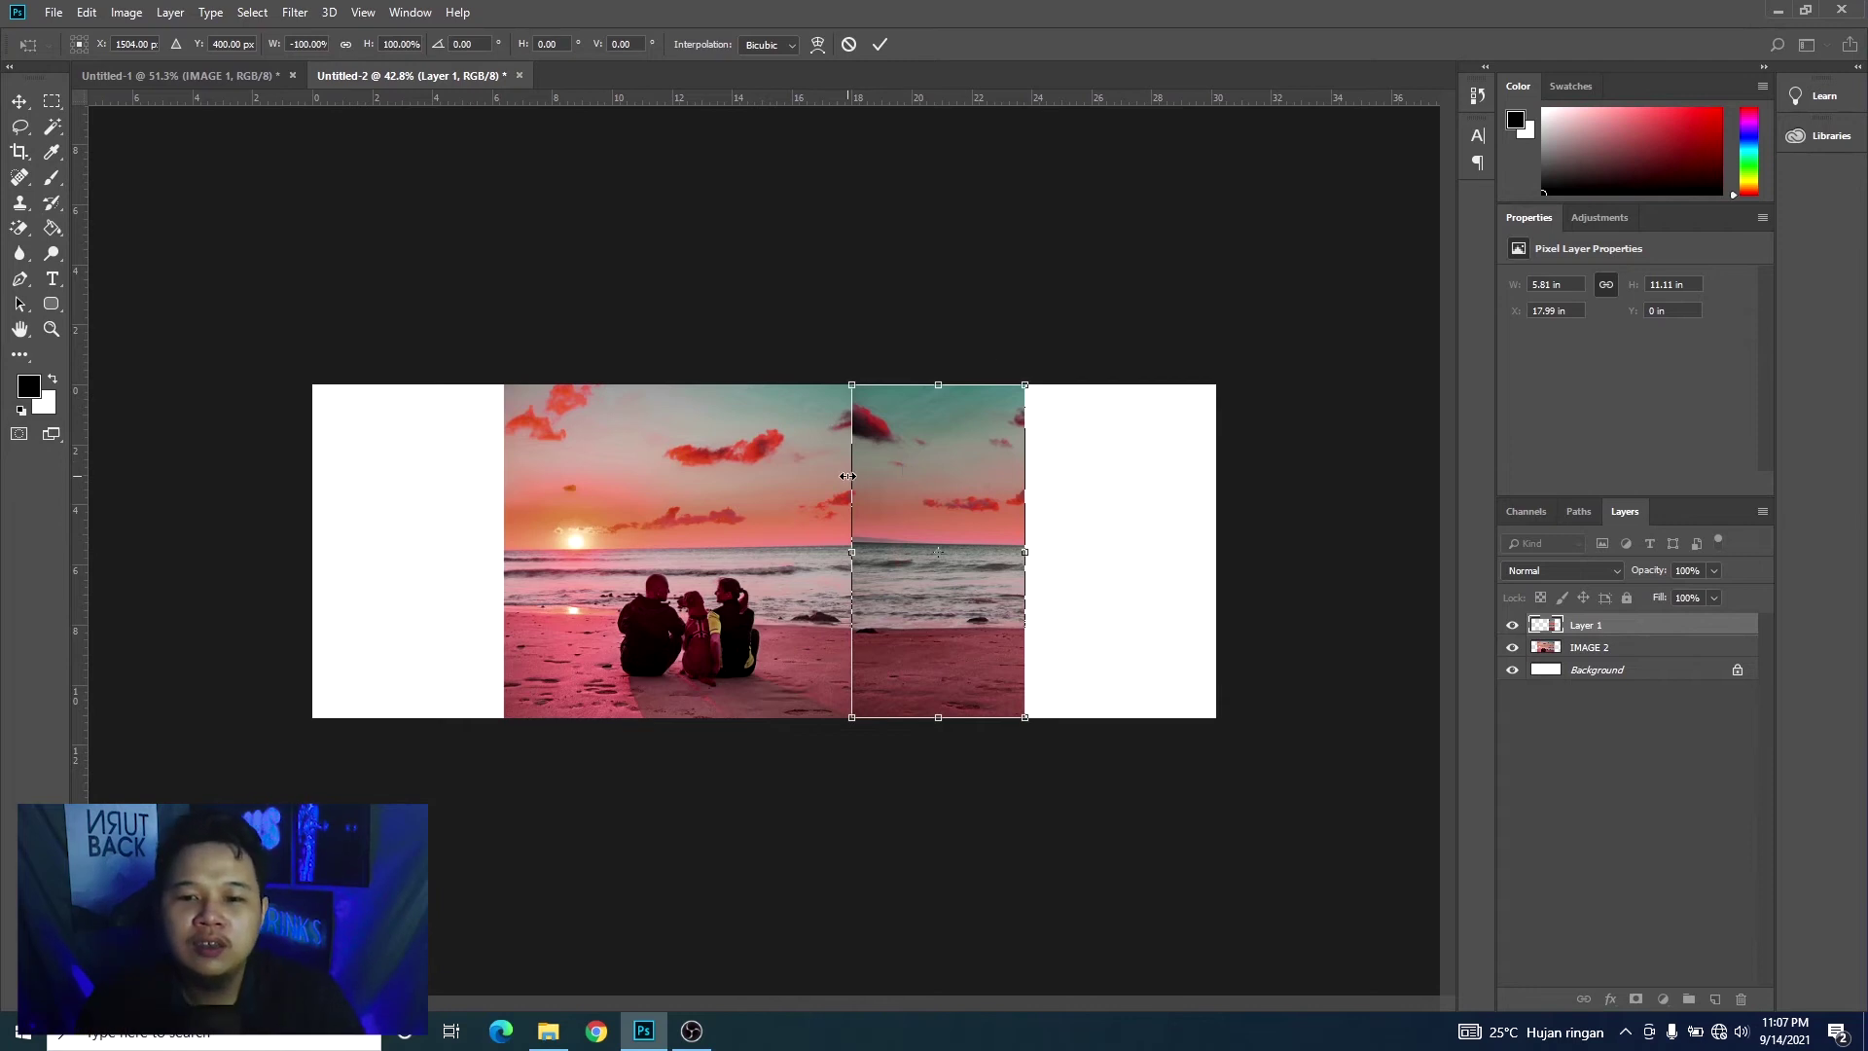
{"action": "left_click_drag", "start_coordinate": [898, 497], "coordinate": [1063, 504]}
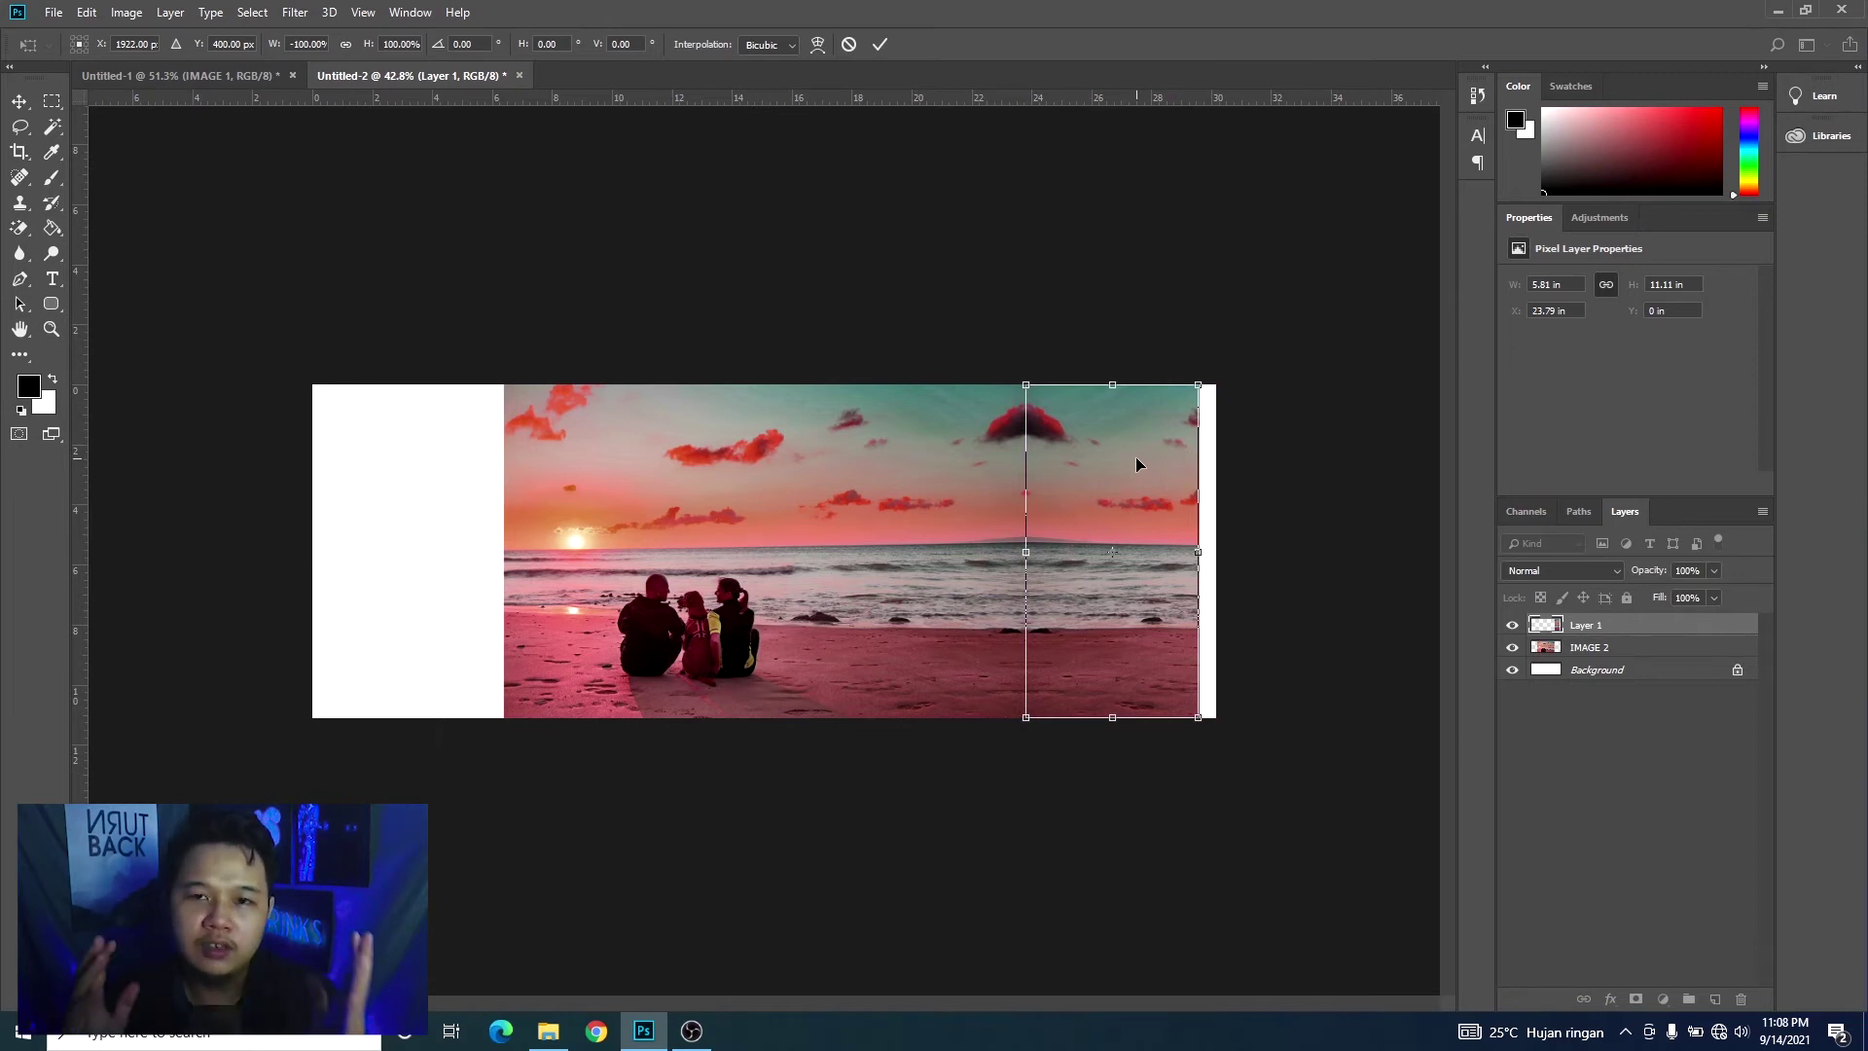
{"action": "left_click", "coordinate": [888, 44]}
{"action": "left_click", "coordinate": [1299, 301]}
{"action": "key", "text": "ctrl"}
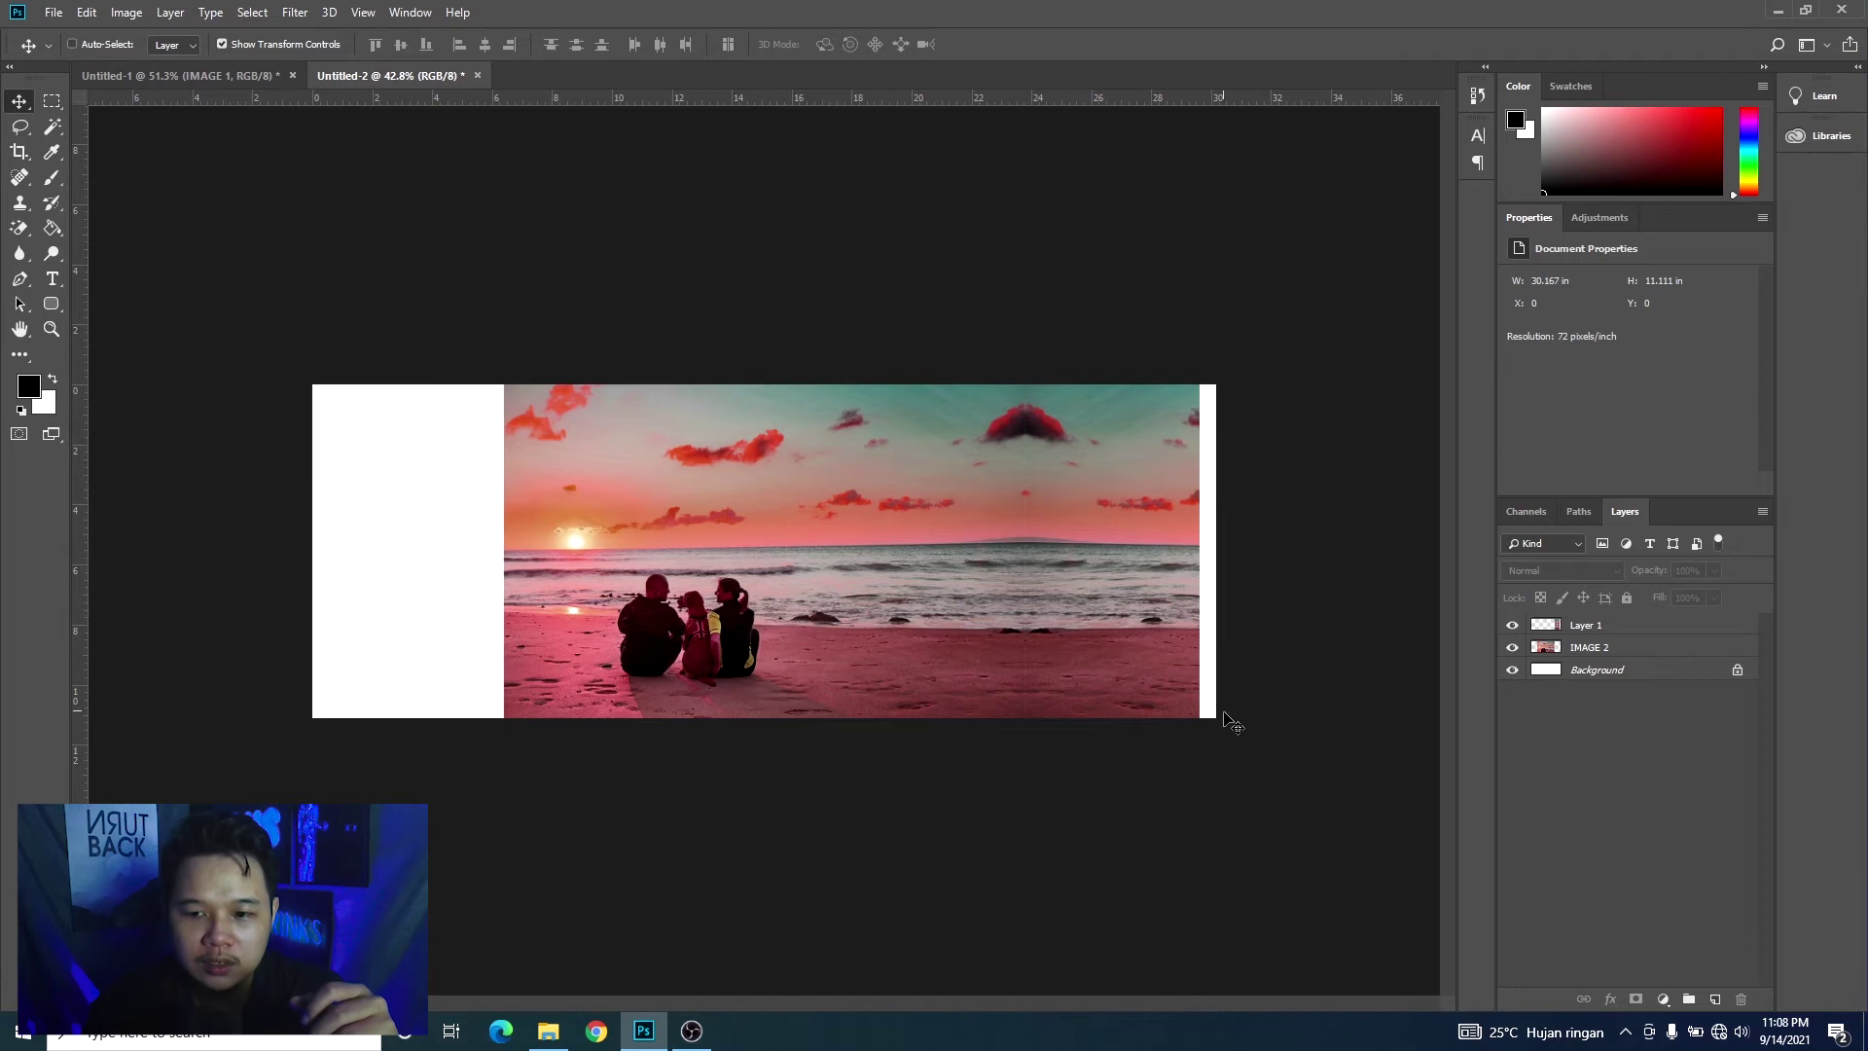
Step: Stretch the mirrored right strip to about 6.4 in wide so it reaches the canvas's right edge
{"action": "left_click", "coordinate": [1635, 632]}
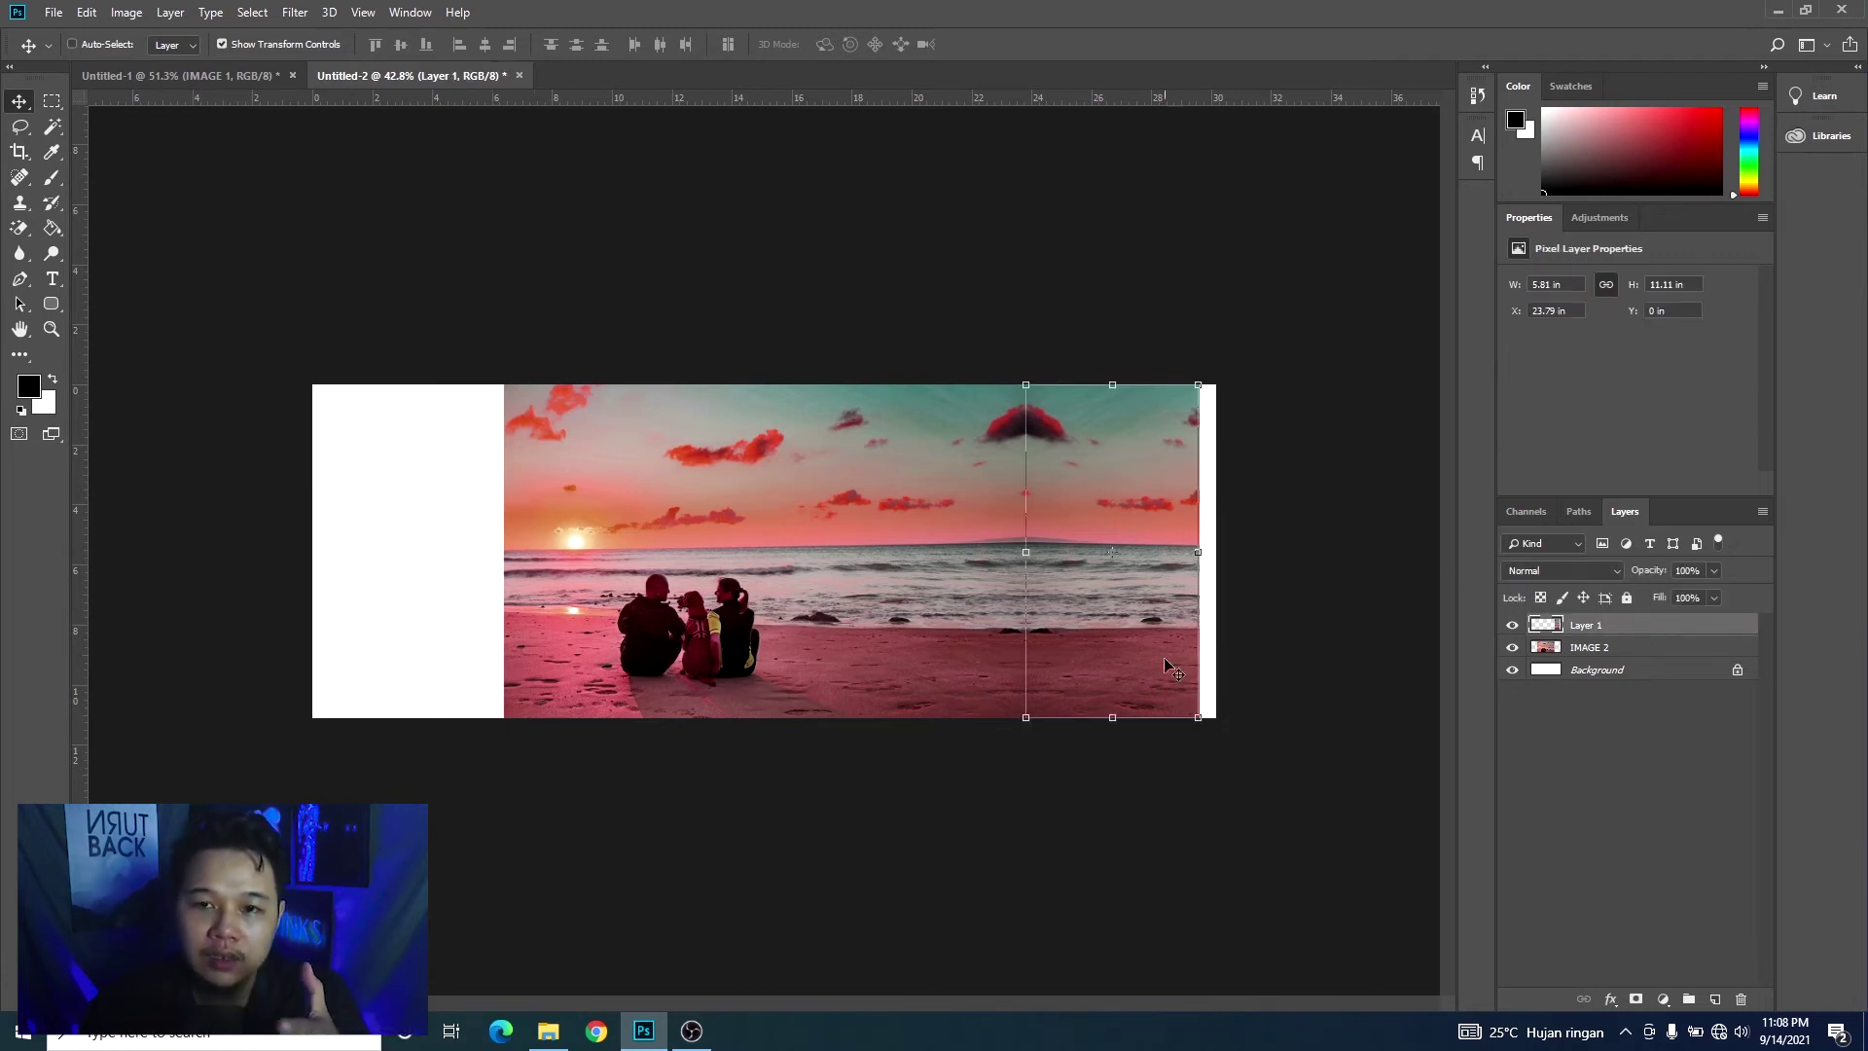
{"action": "left_click_drag", "start_coordinate": [1201, 552], "coordinate": [1219, 551]}
{"action": "left_click", "coordinate": [880, 44]}
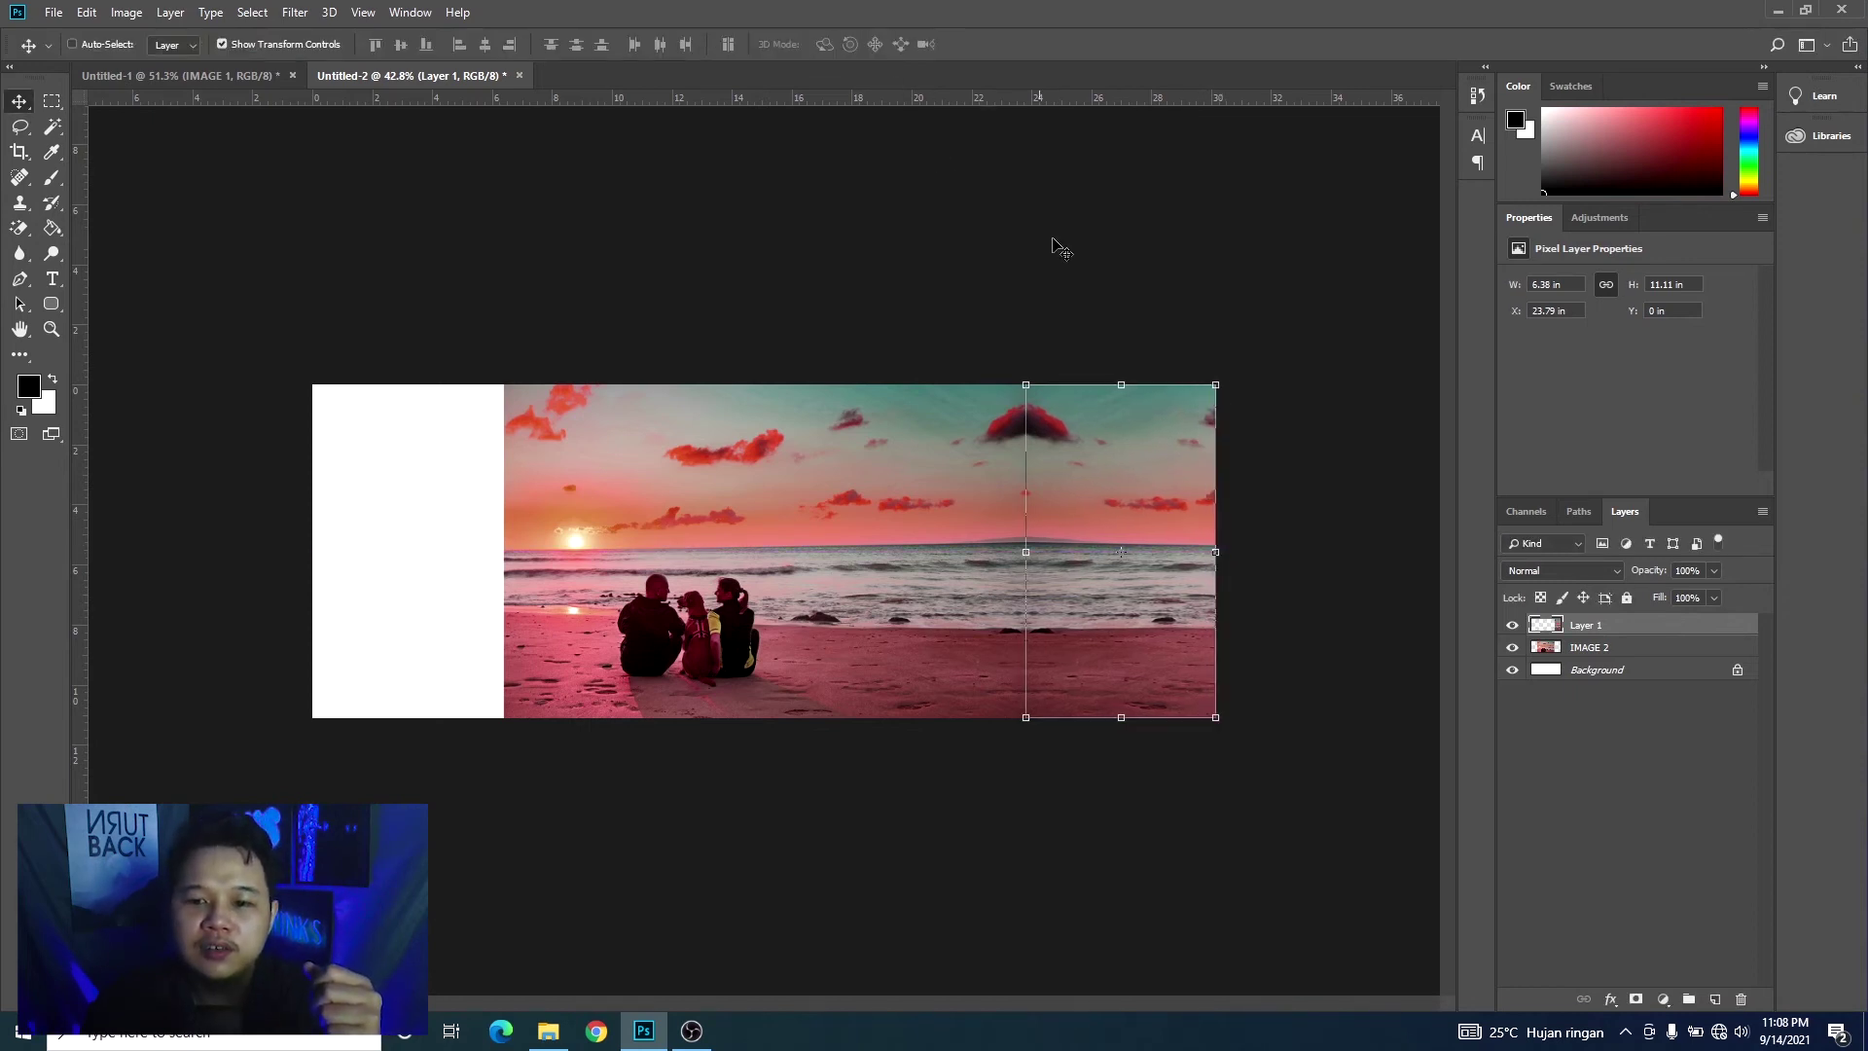
{"action": "left_click", "coordinate": [1308, 336], "text": "ctrl"}
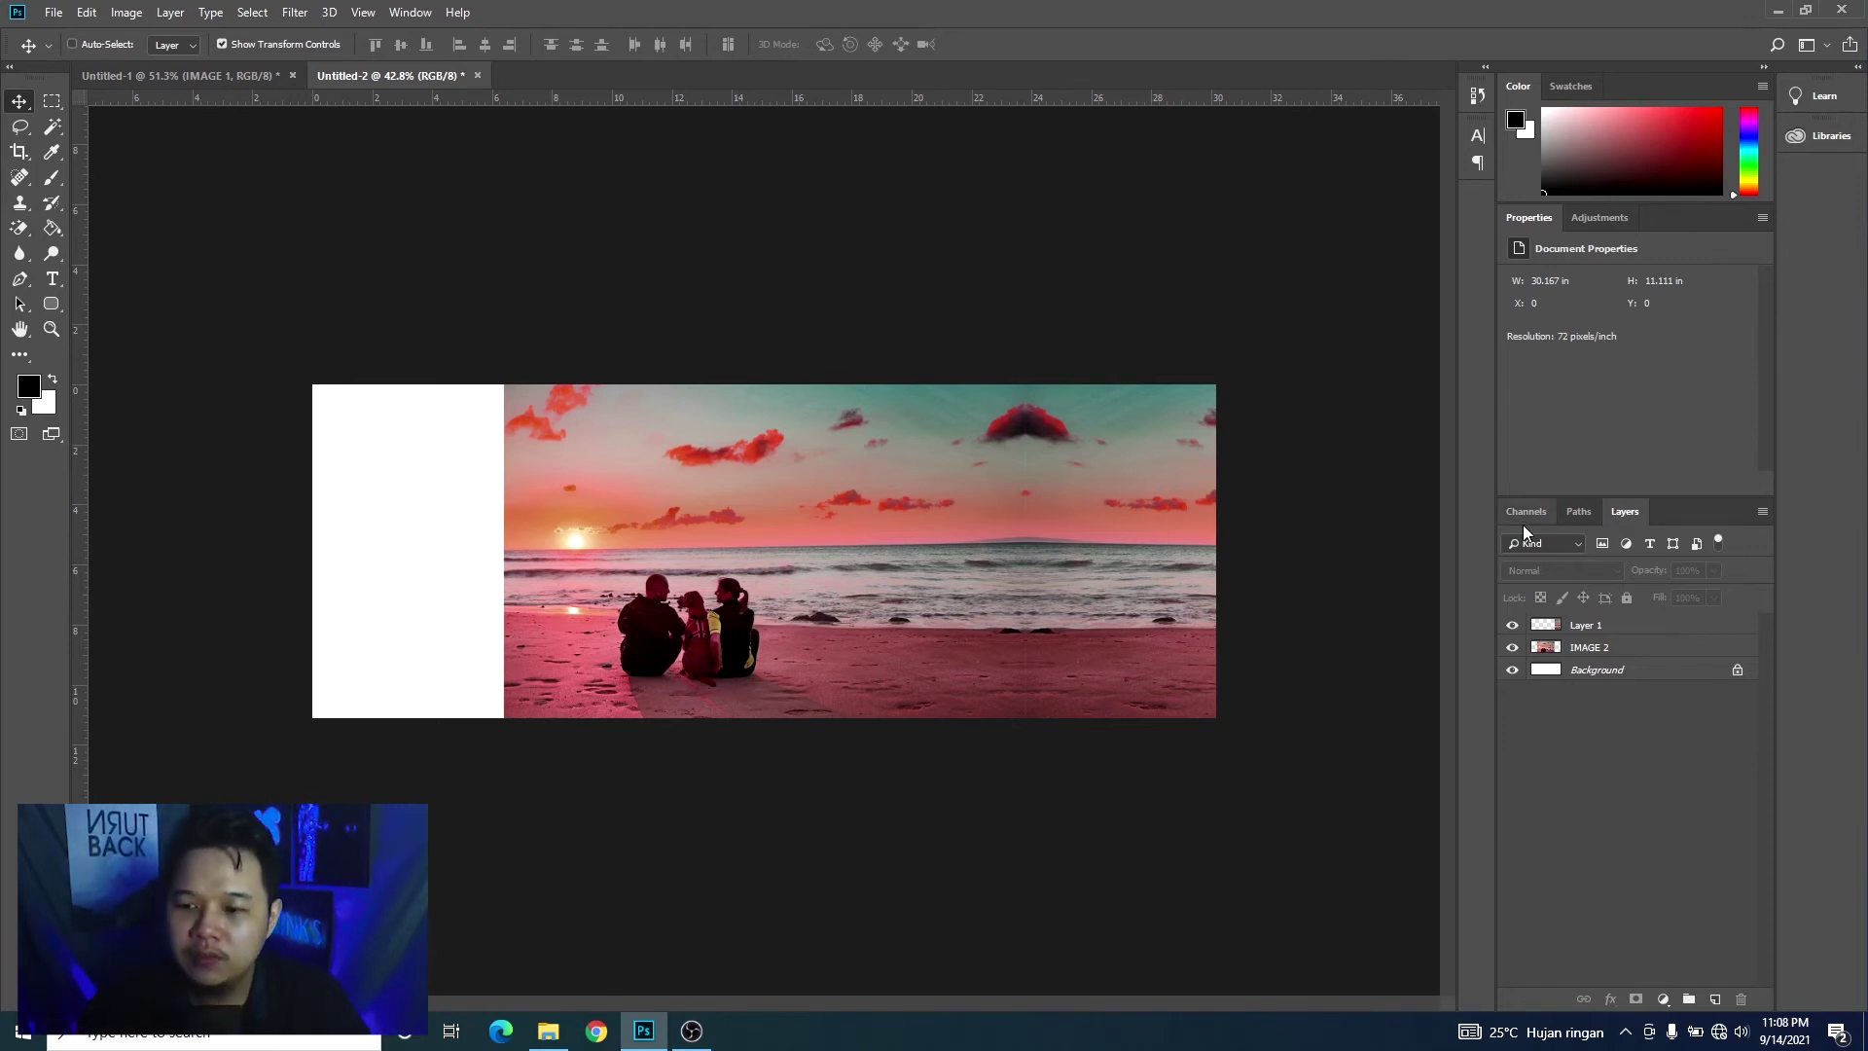
Step: Select a full-height strip about 3.5 in wide along the left edge of IMAGE 2 and copy it to a new layer
{"action": "left_click", "coordinate": [1597, 648]}
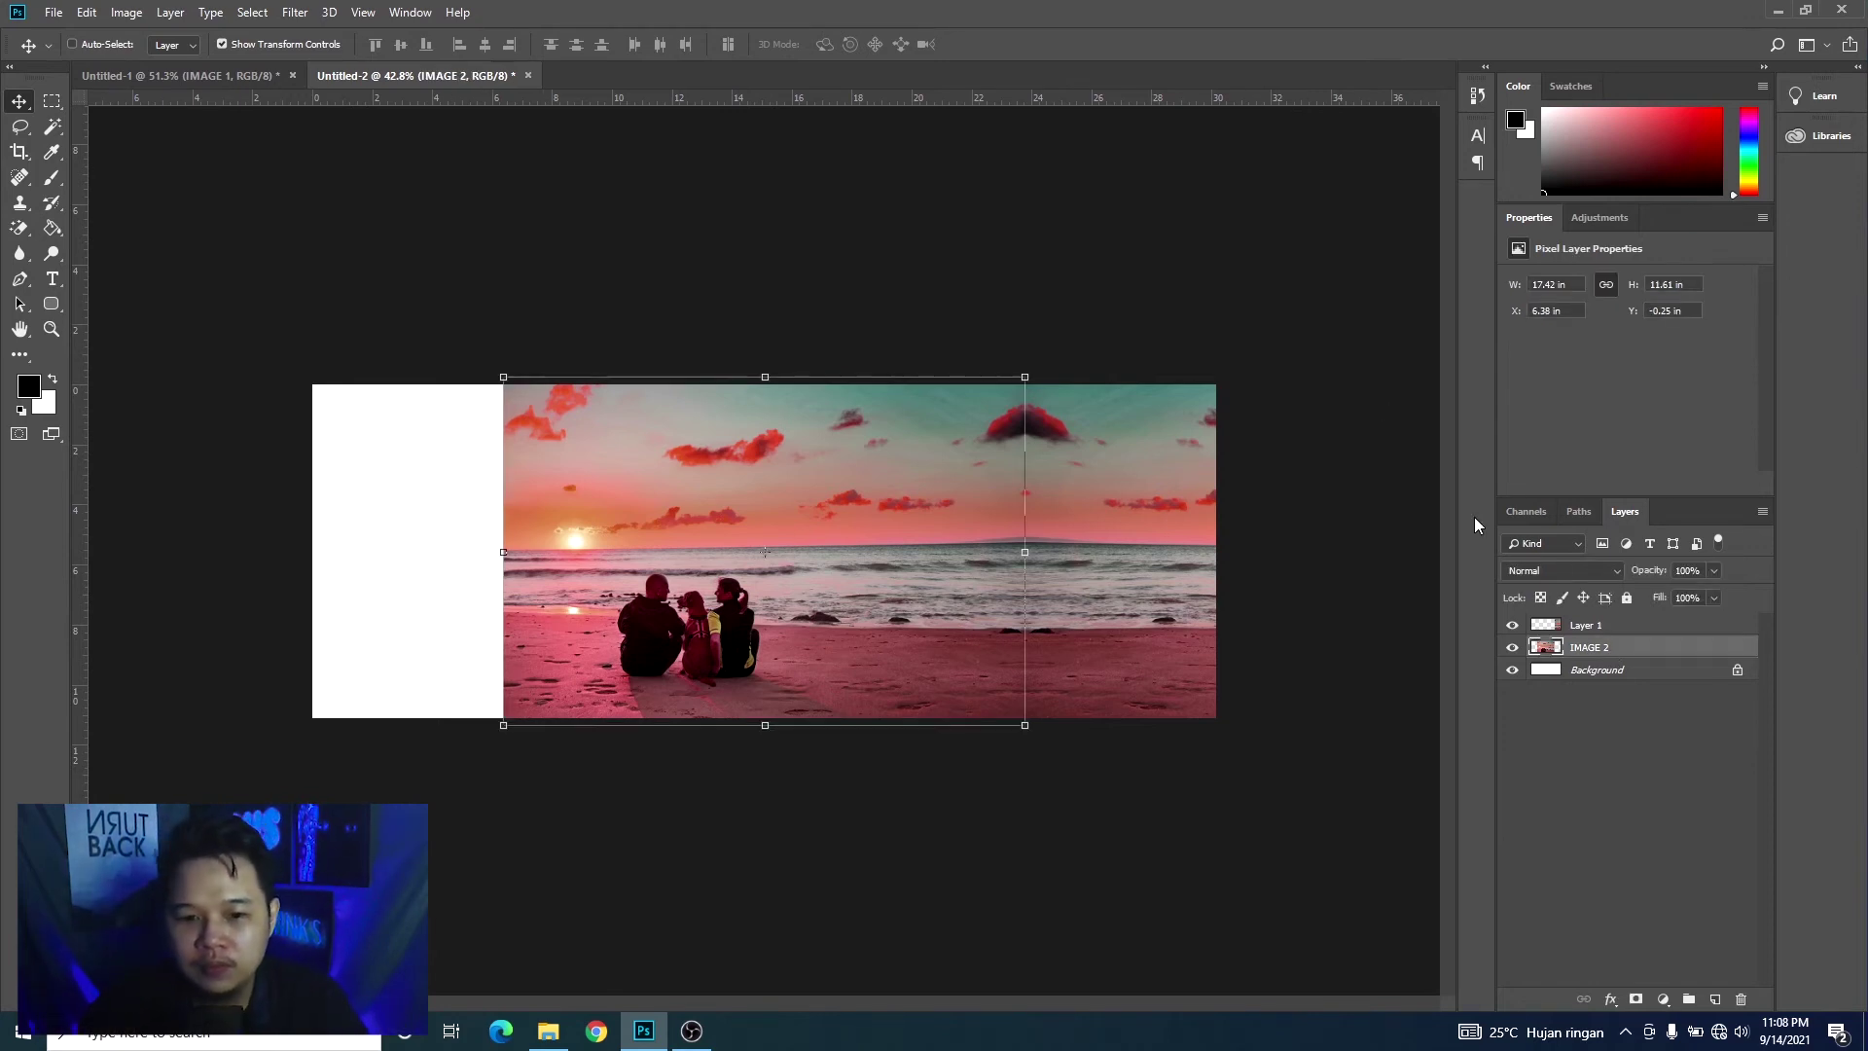
{"action": "left_click", "coordinate": [51, 100]}
{"action": "left_click_drag", "start_coordinate": [495, 385], "coordinate": [502, 405]}
{"action": "left_click_drag", "start_coordinate": [565, 718], "coordinate": [608, 768]}
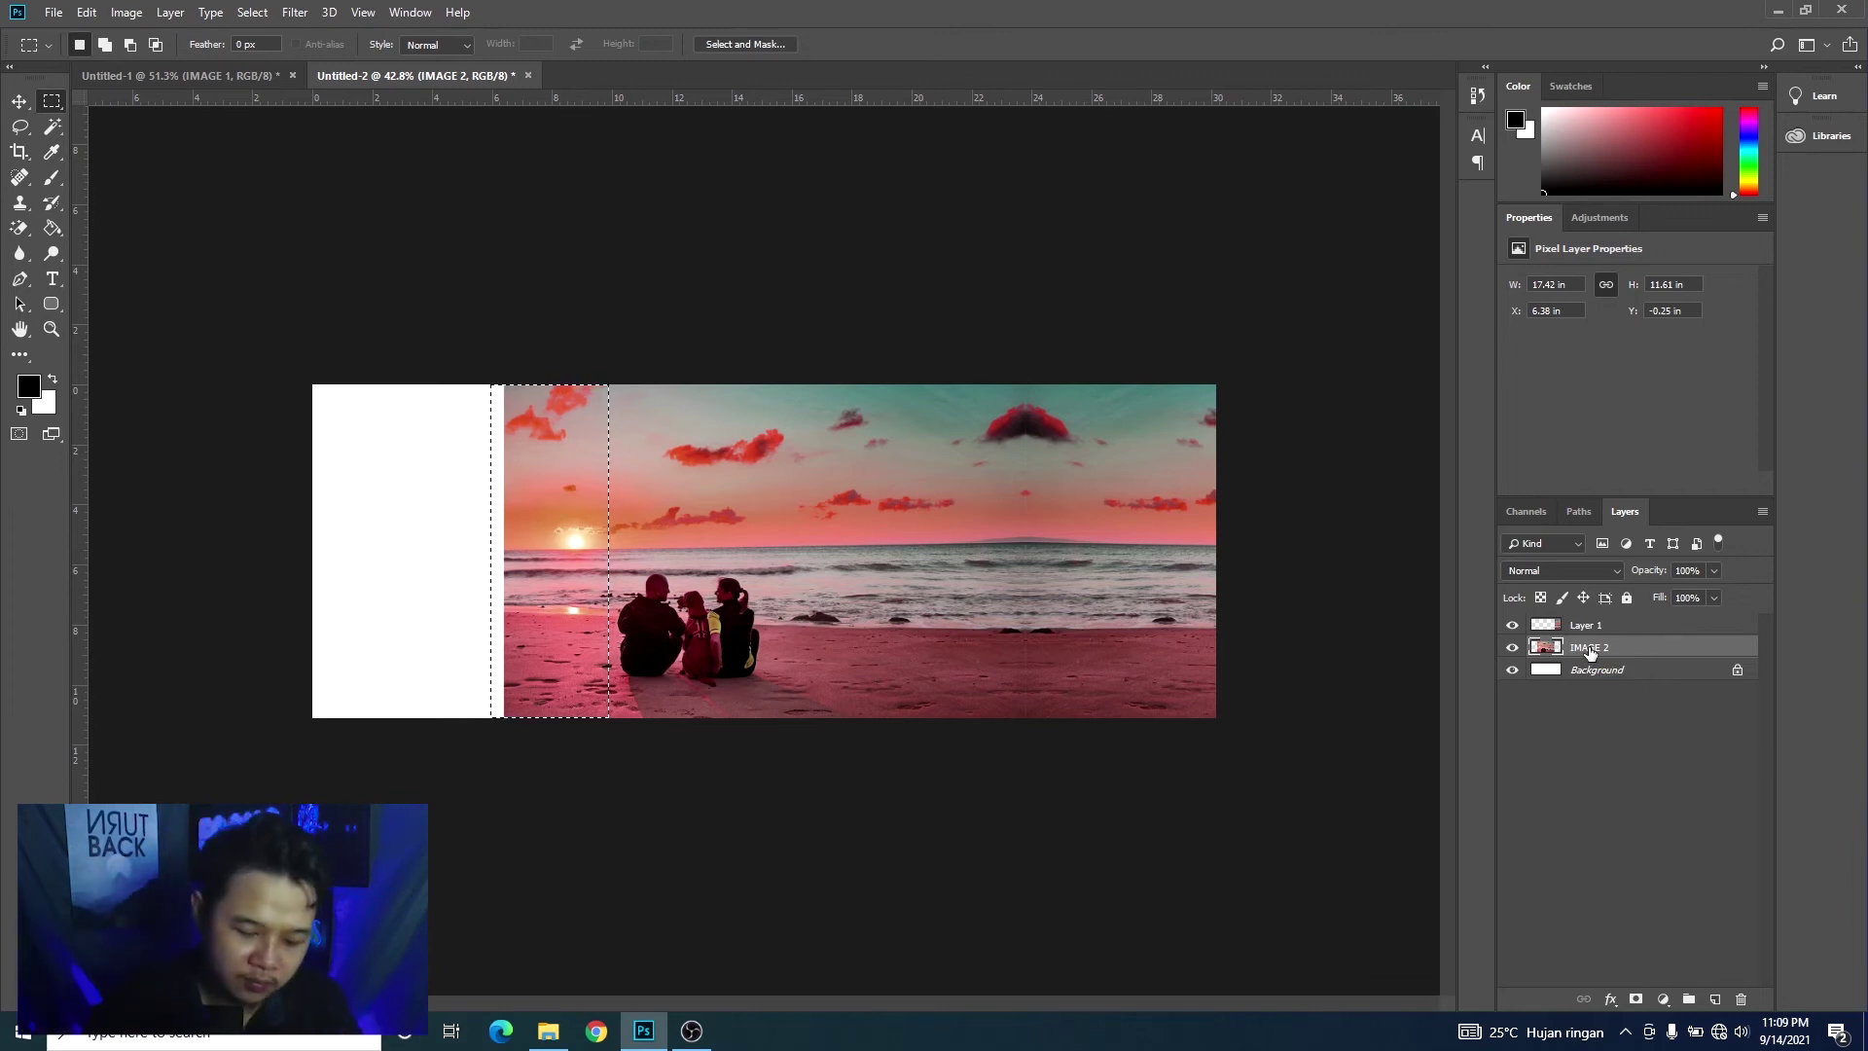
{"action": "key", "text": "ctrl+j"}
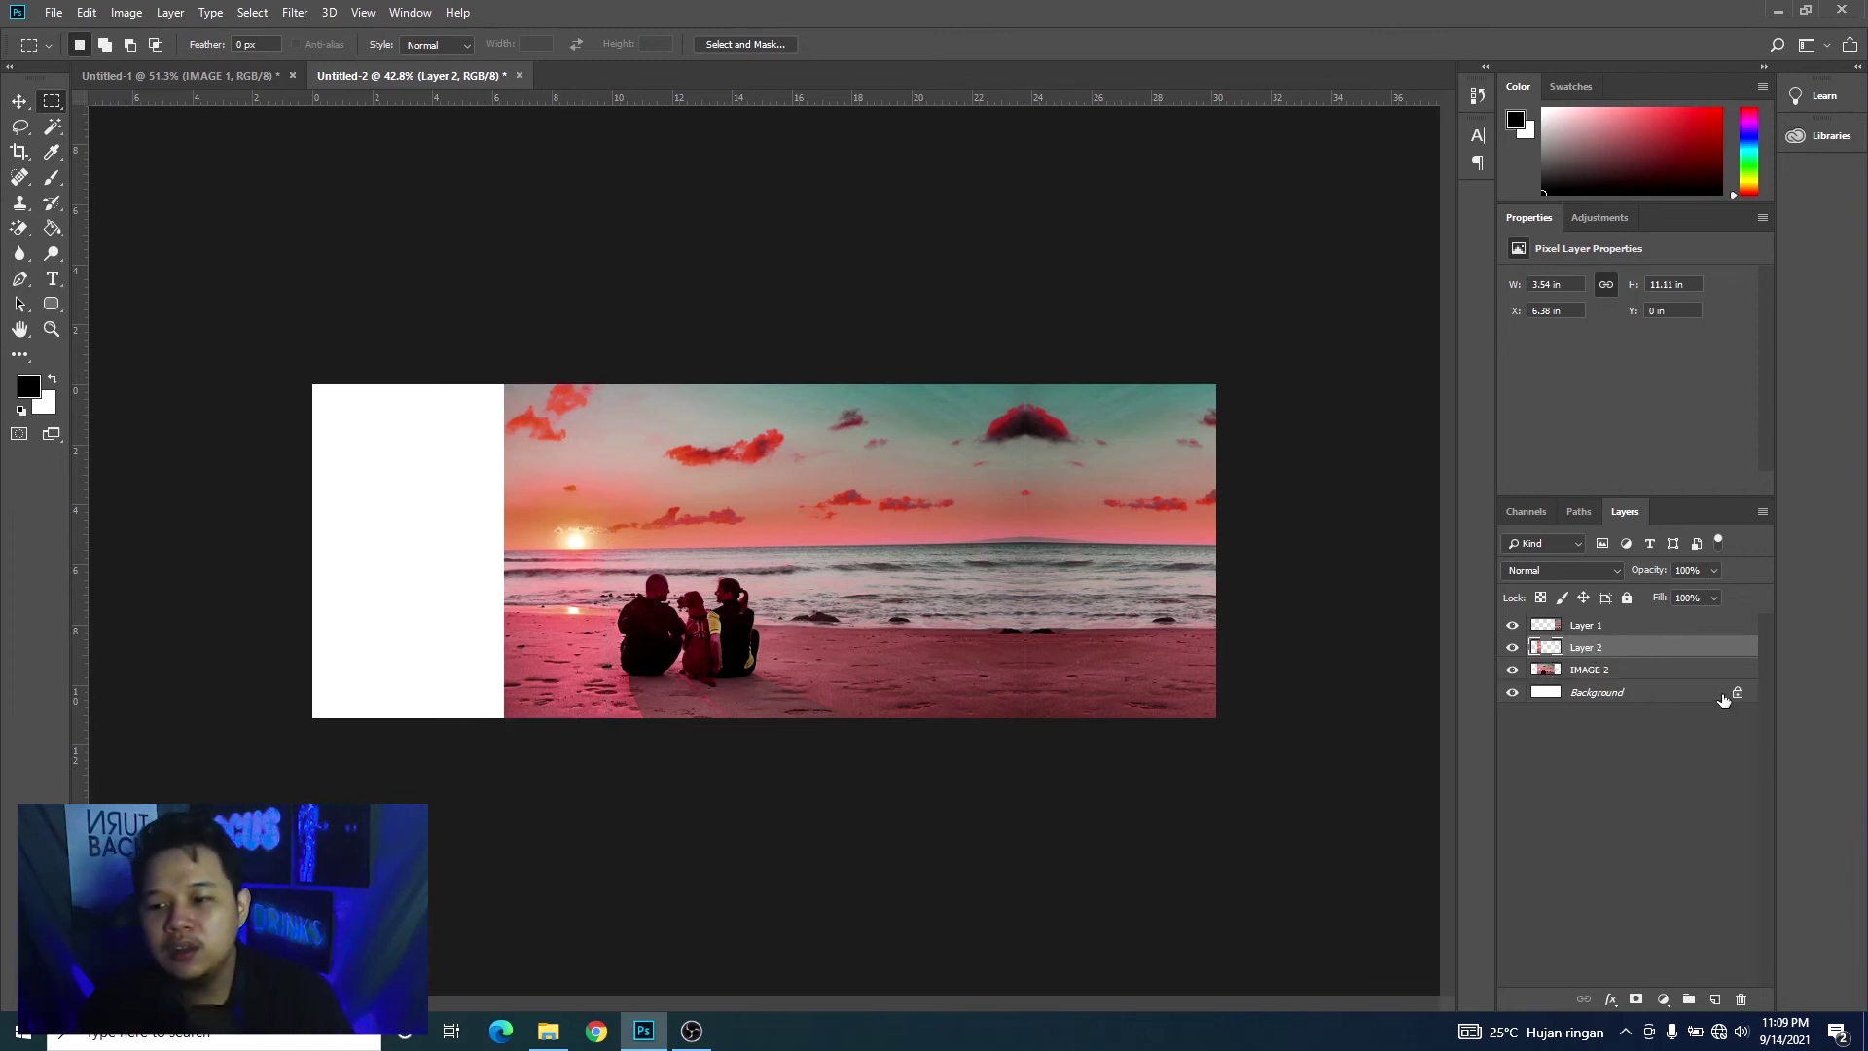
Step: Flip the copied left strip horizontally and place it against the left edge of IMAGE 2
{"action": "left_click", "coordinate": [20, 101]}
{"action": "left_click_drag", "start_coordinate": [534, 492], "coordinate": [405, 493]}
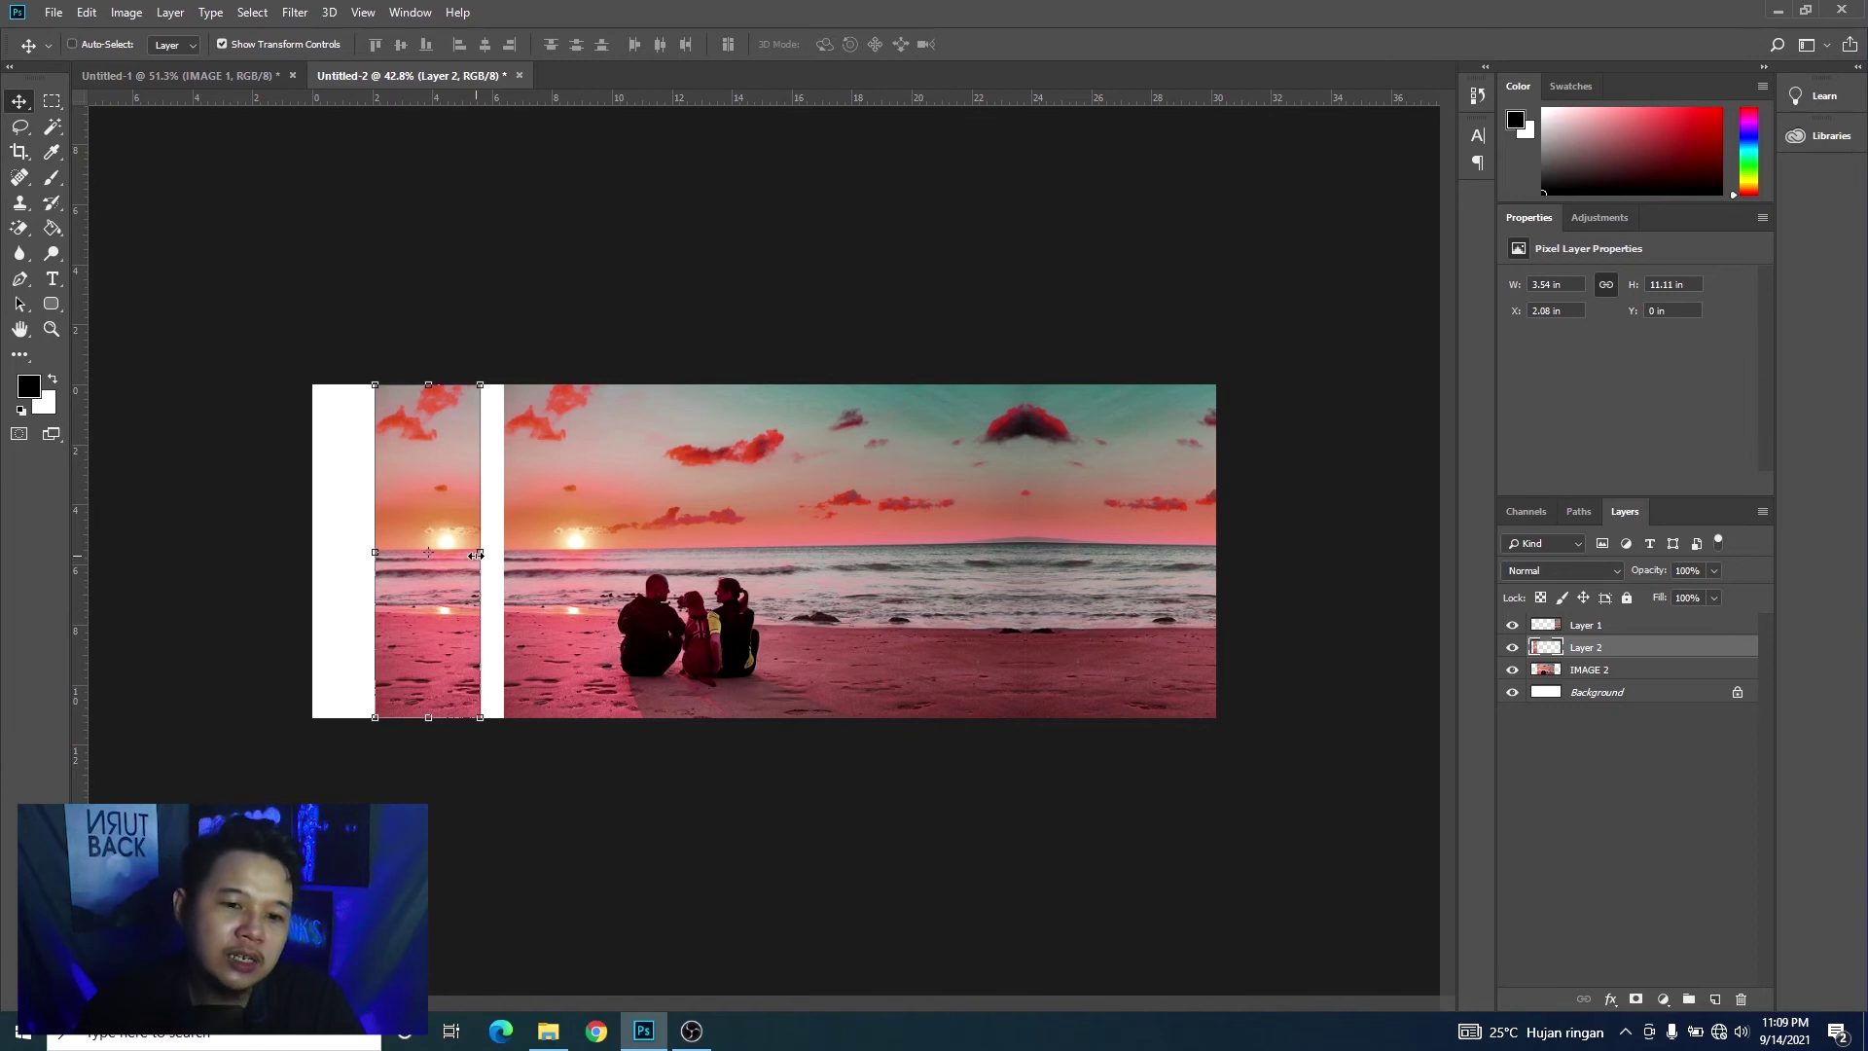
{"action": "left_click", "coordinate": [476, 553]}
{"action": "right_click", "coordinate": [431, 486]}
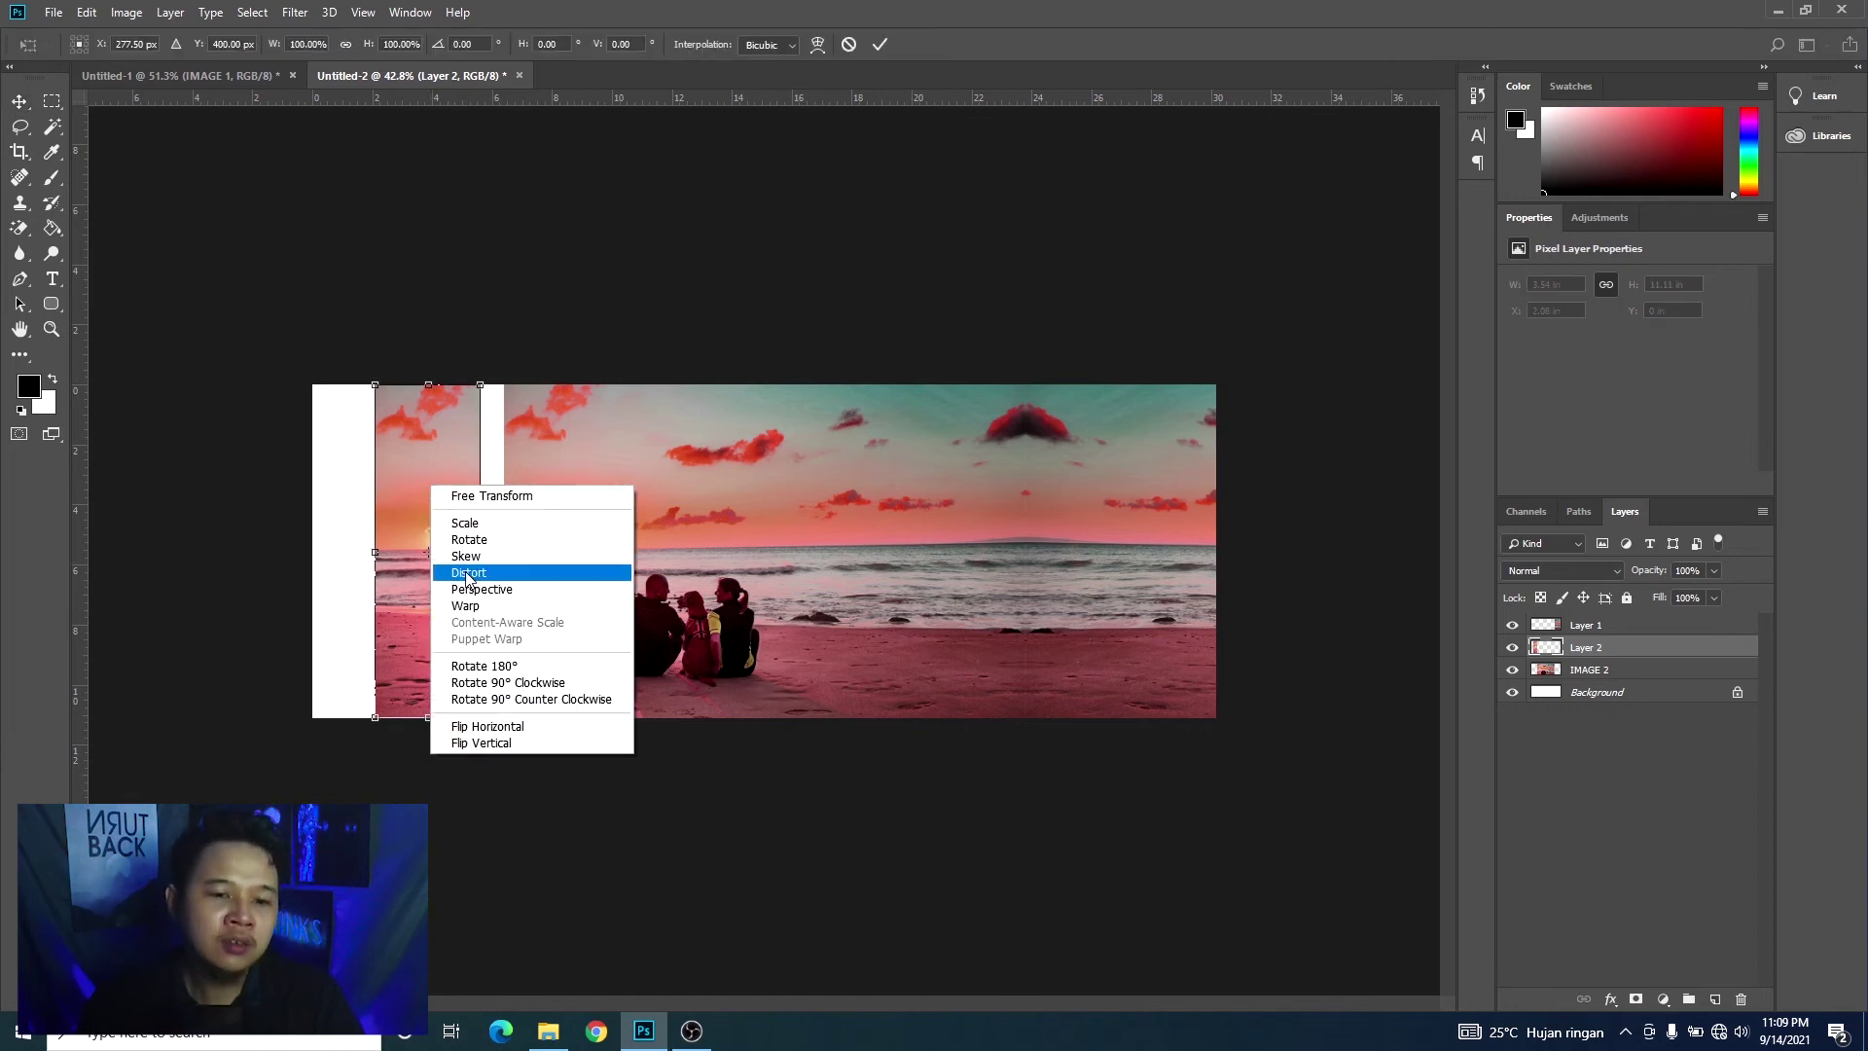
{"action": "left_click", "coordinate": [530, 727]}
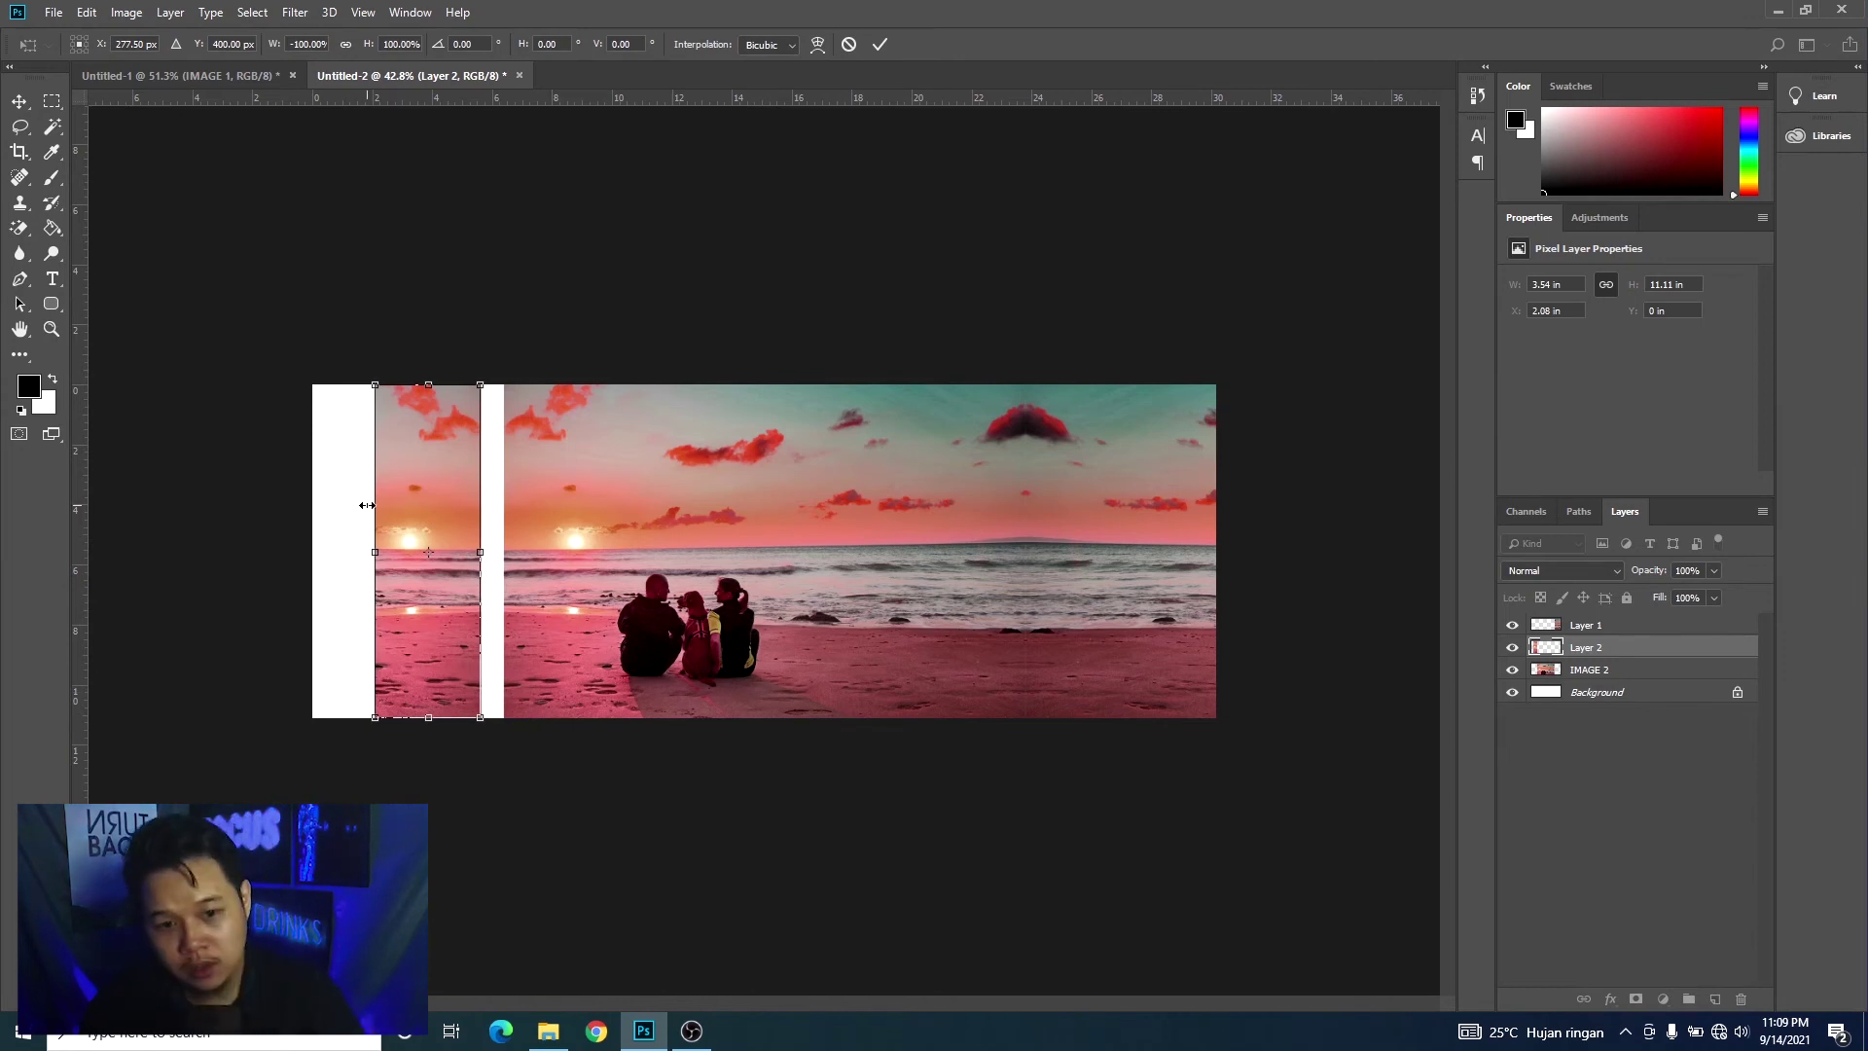
{"action": "mouse_move", "coordinate": [432, 506]}
{"action": "left_mouse_down"}
{"action": "mouse_move", "coordinate": [451, 496]}
{"action": "mouse_move", "coordinate": [454, 516]}
{"action": "left_mouse_up"}
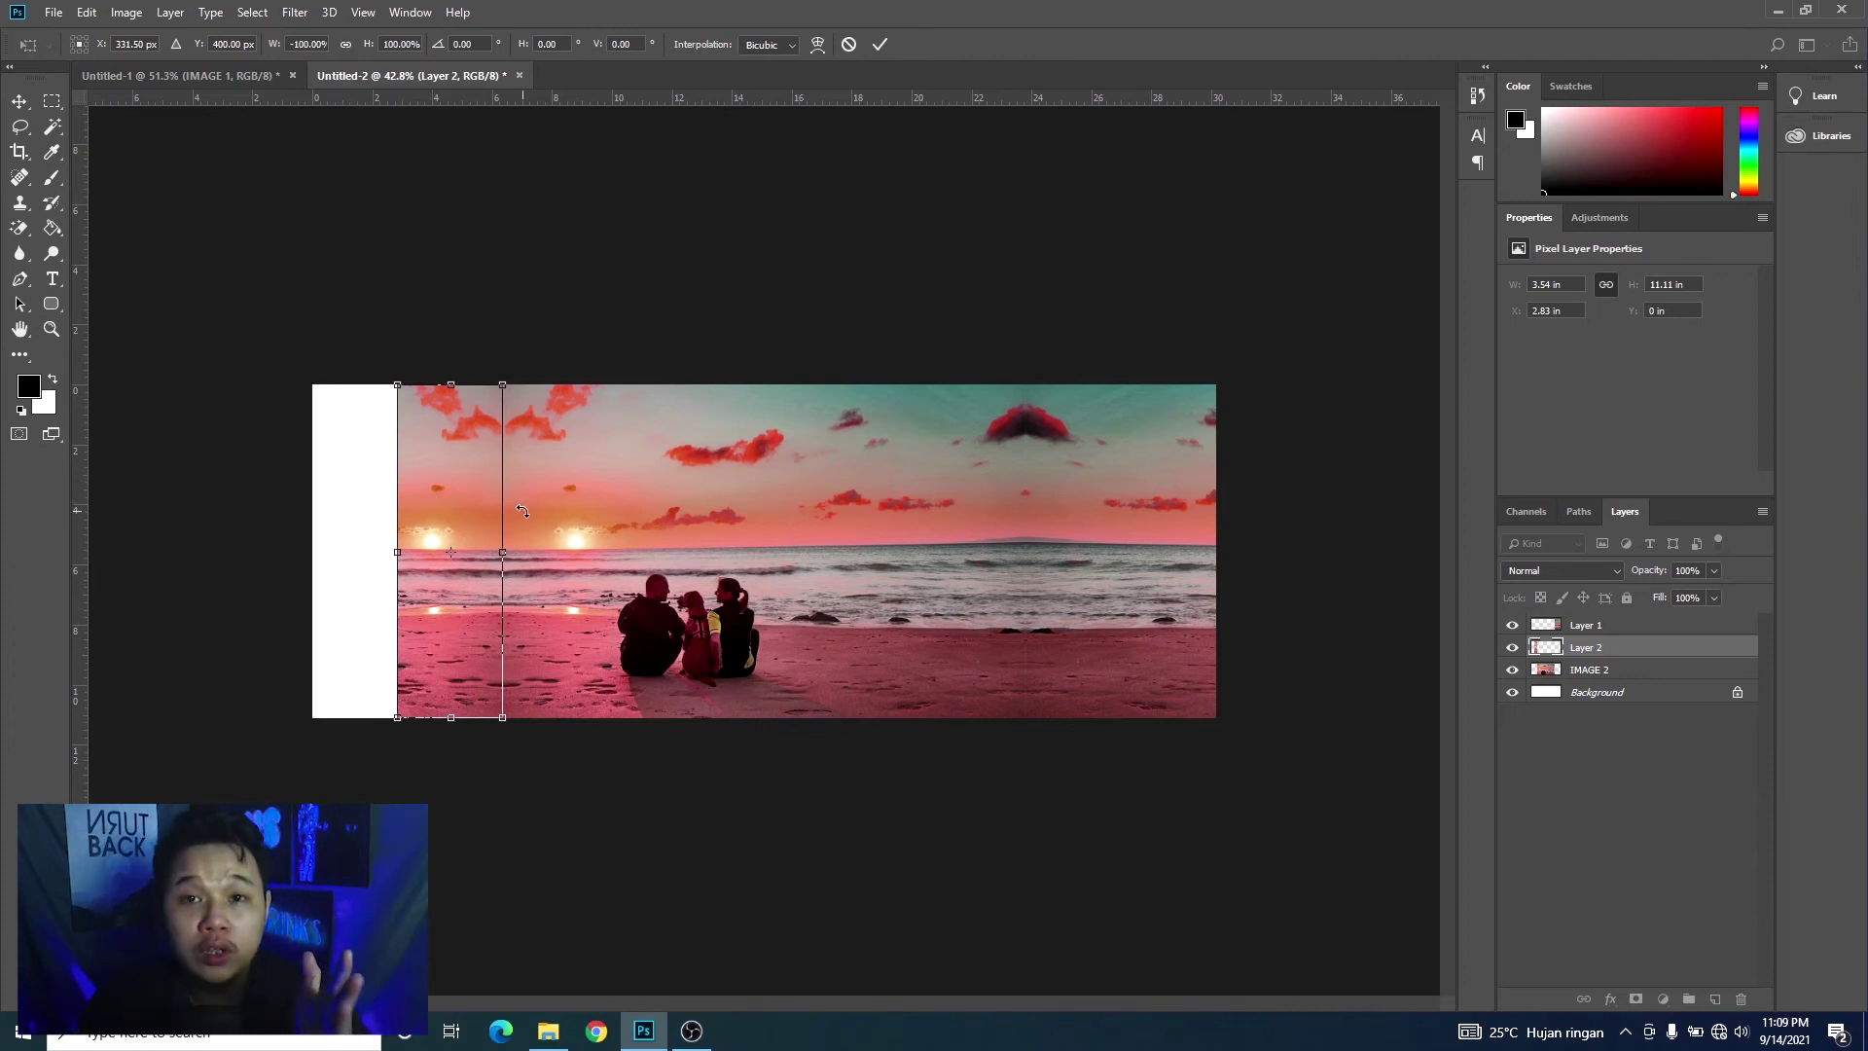
{"action": "left_click", "coordinate": [879, 43]}
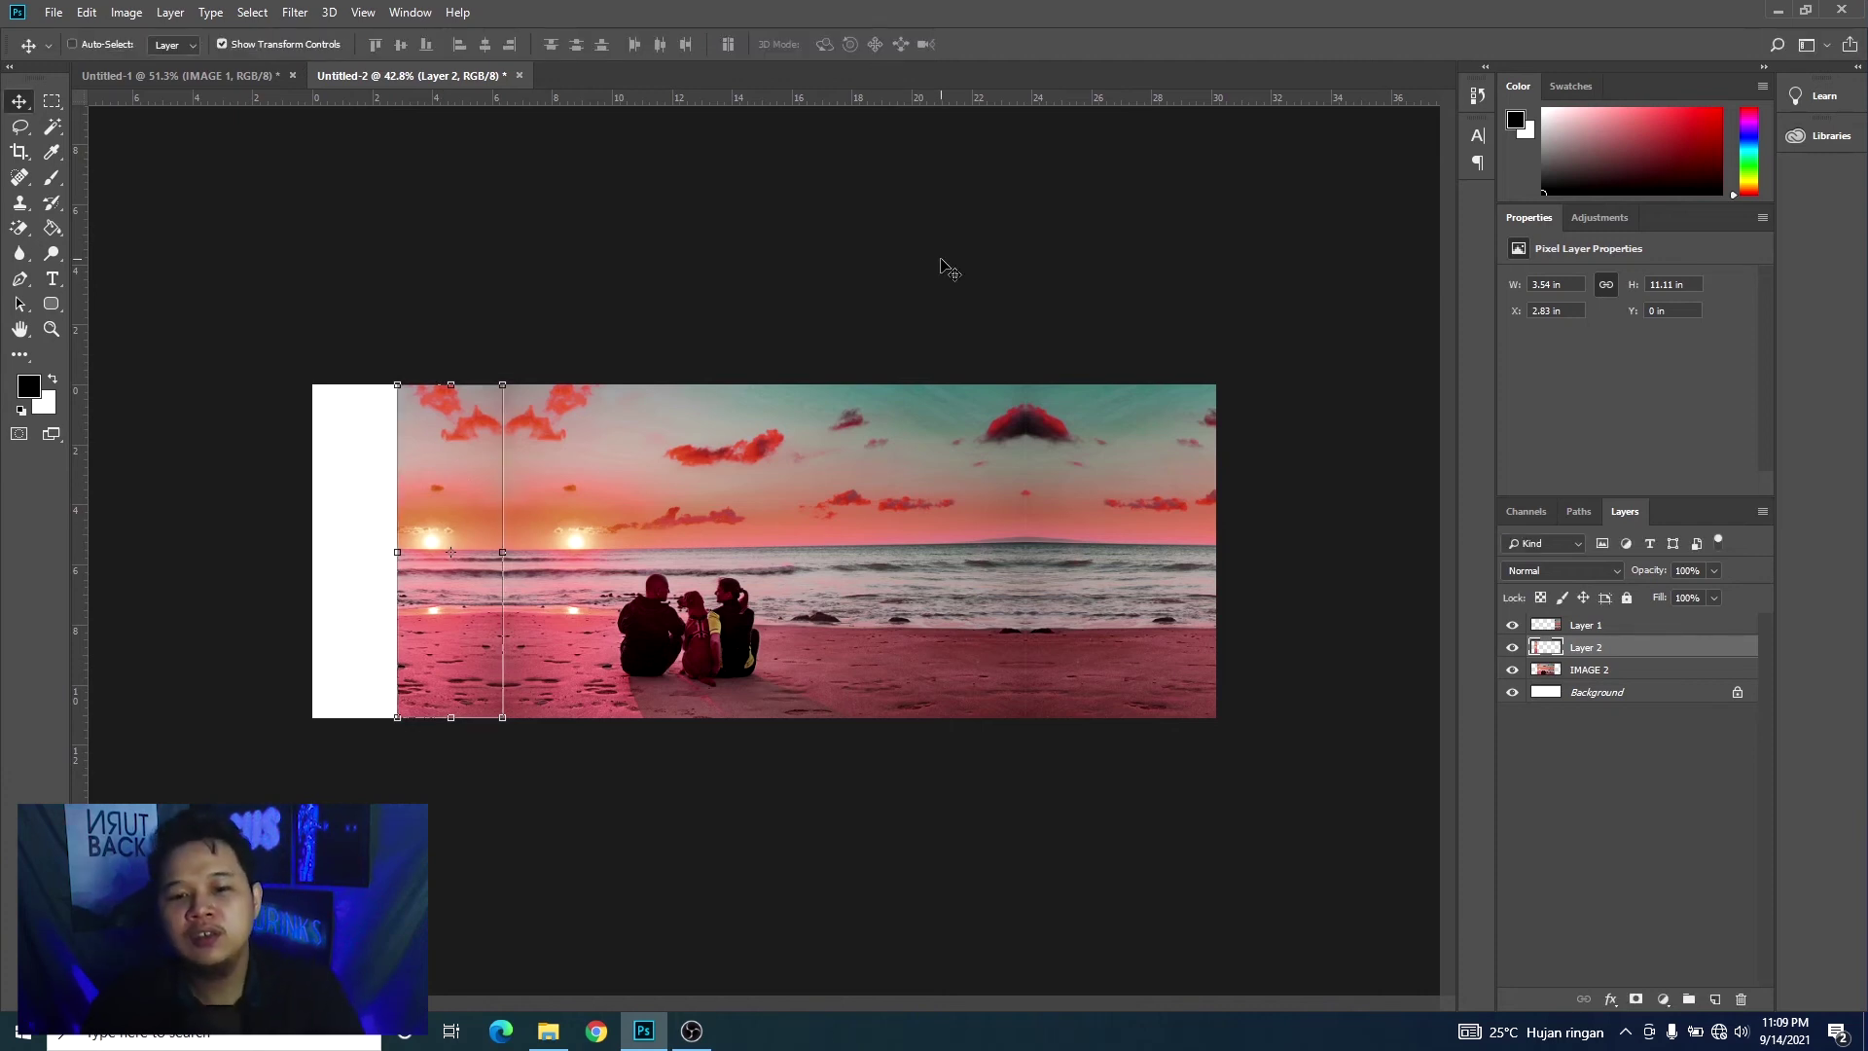
{"action": "left_click", "coordinate": [72, 43]}
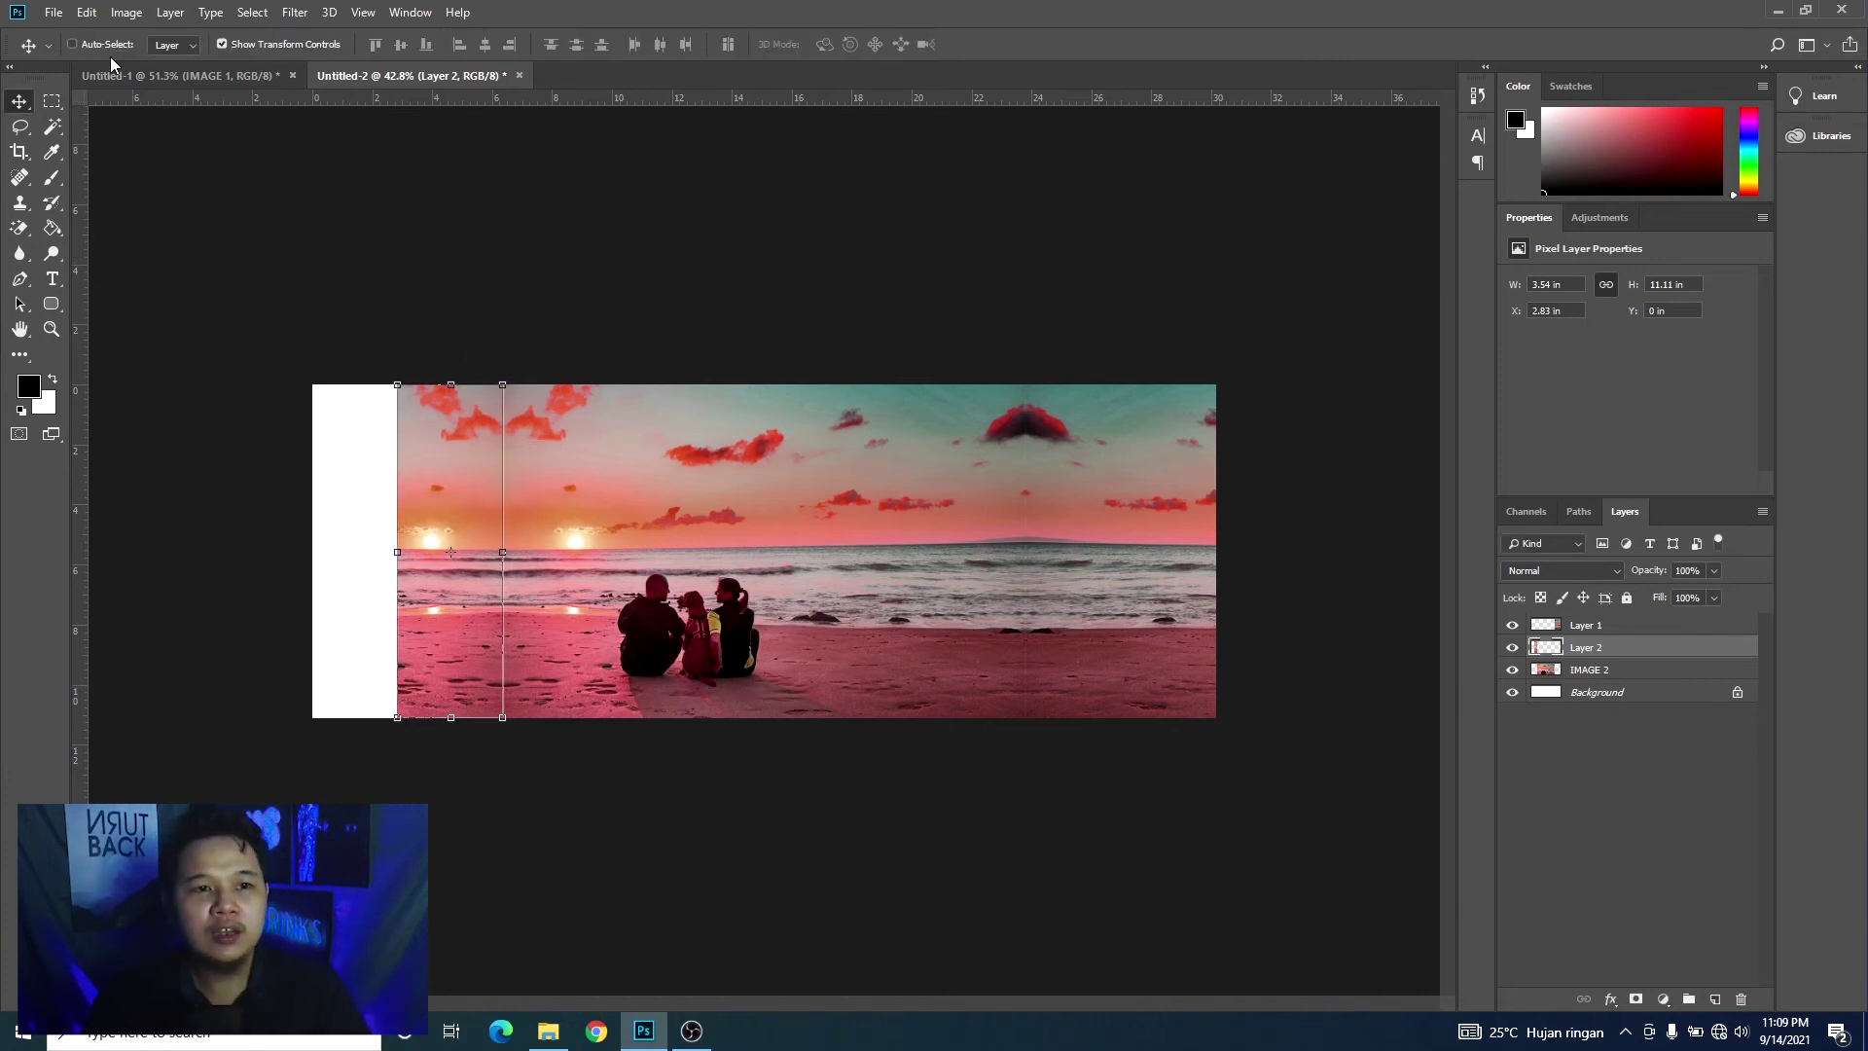
{"action": "left_click", "coordinate": [582, 289]}
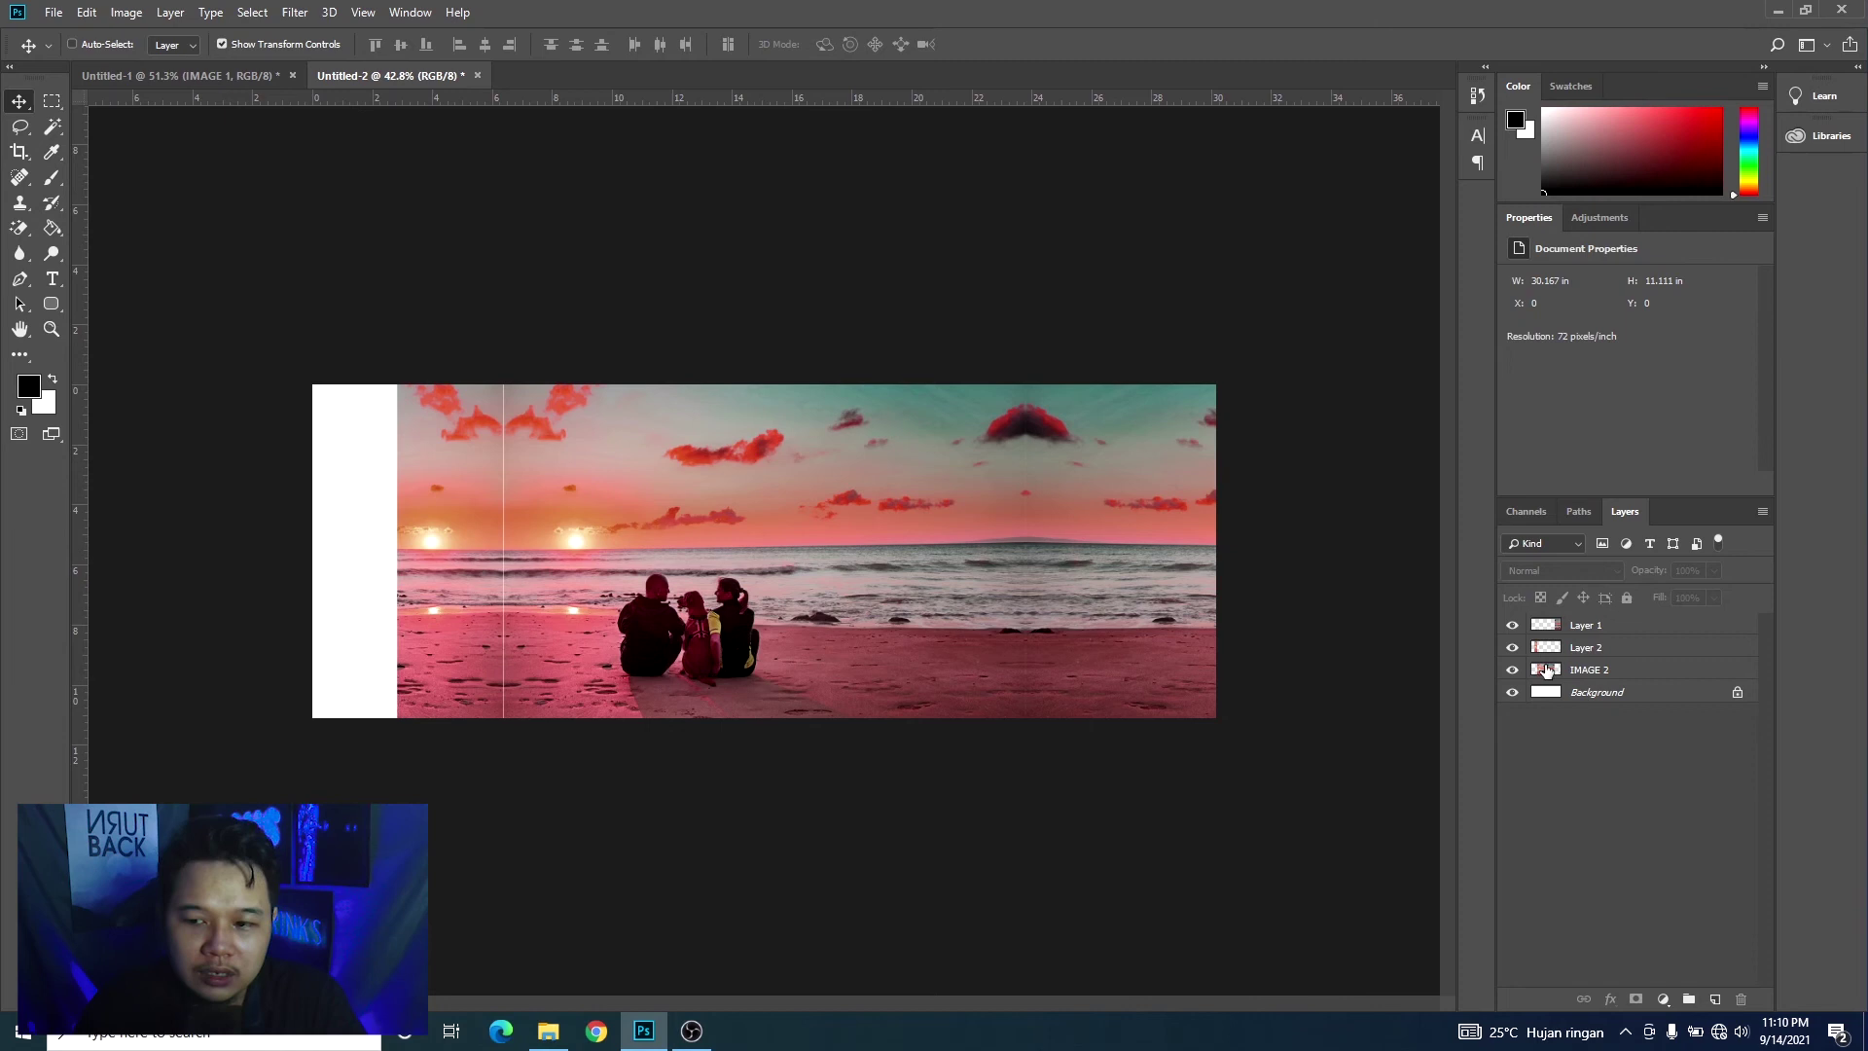
Step: Stretch the mirrored left strip to about 13.6 in wide, past the canvas's left edge, pushing the duplicate sun out of view
{"action": "left_click", "coordinate": [1612, 650]}
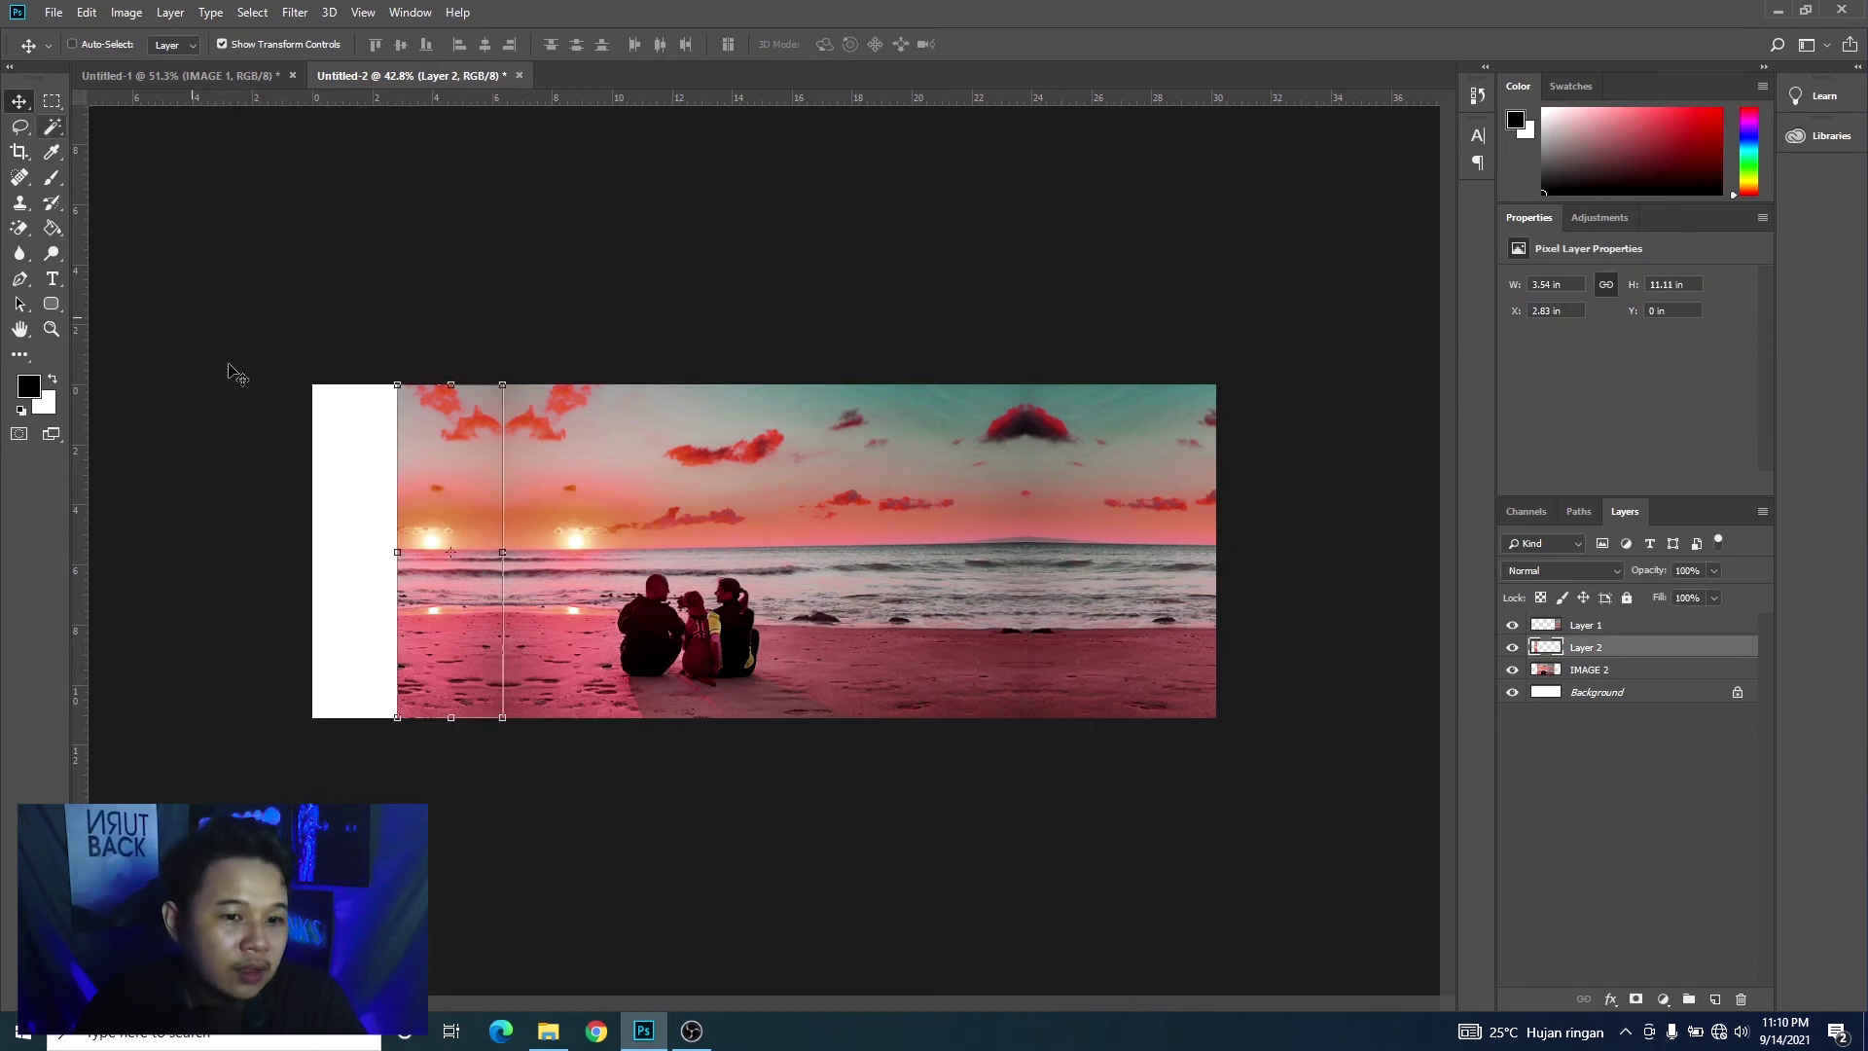
{"action": "left_click_drag", "start_coordinate": [396, 555], "coordinate": [308, 550]}
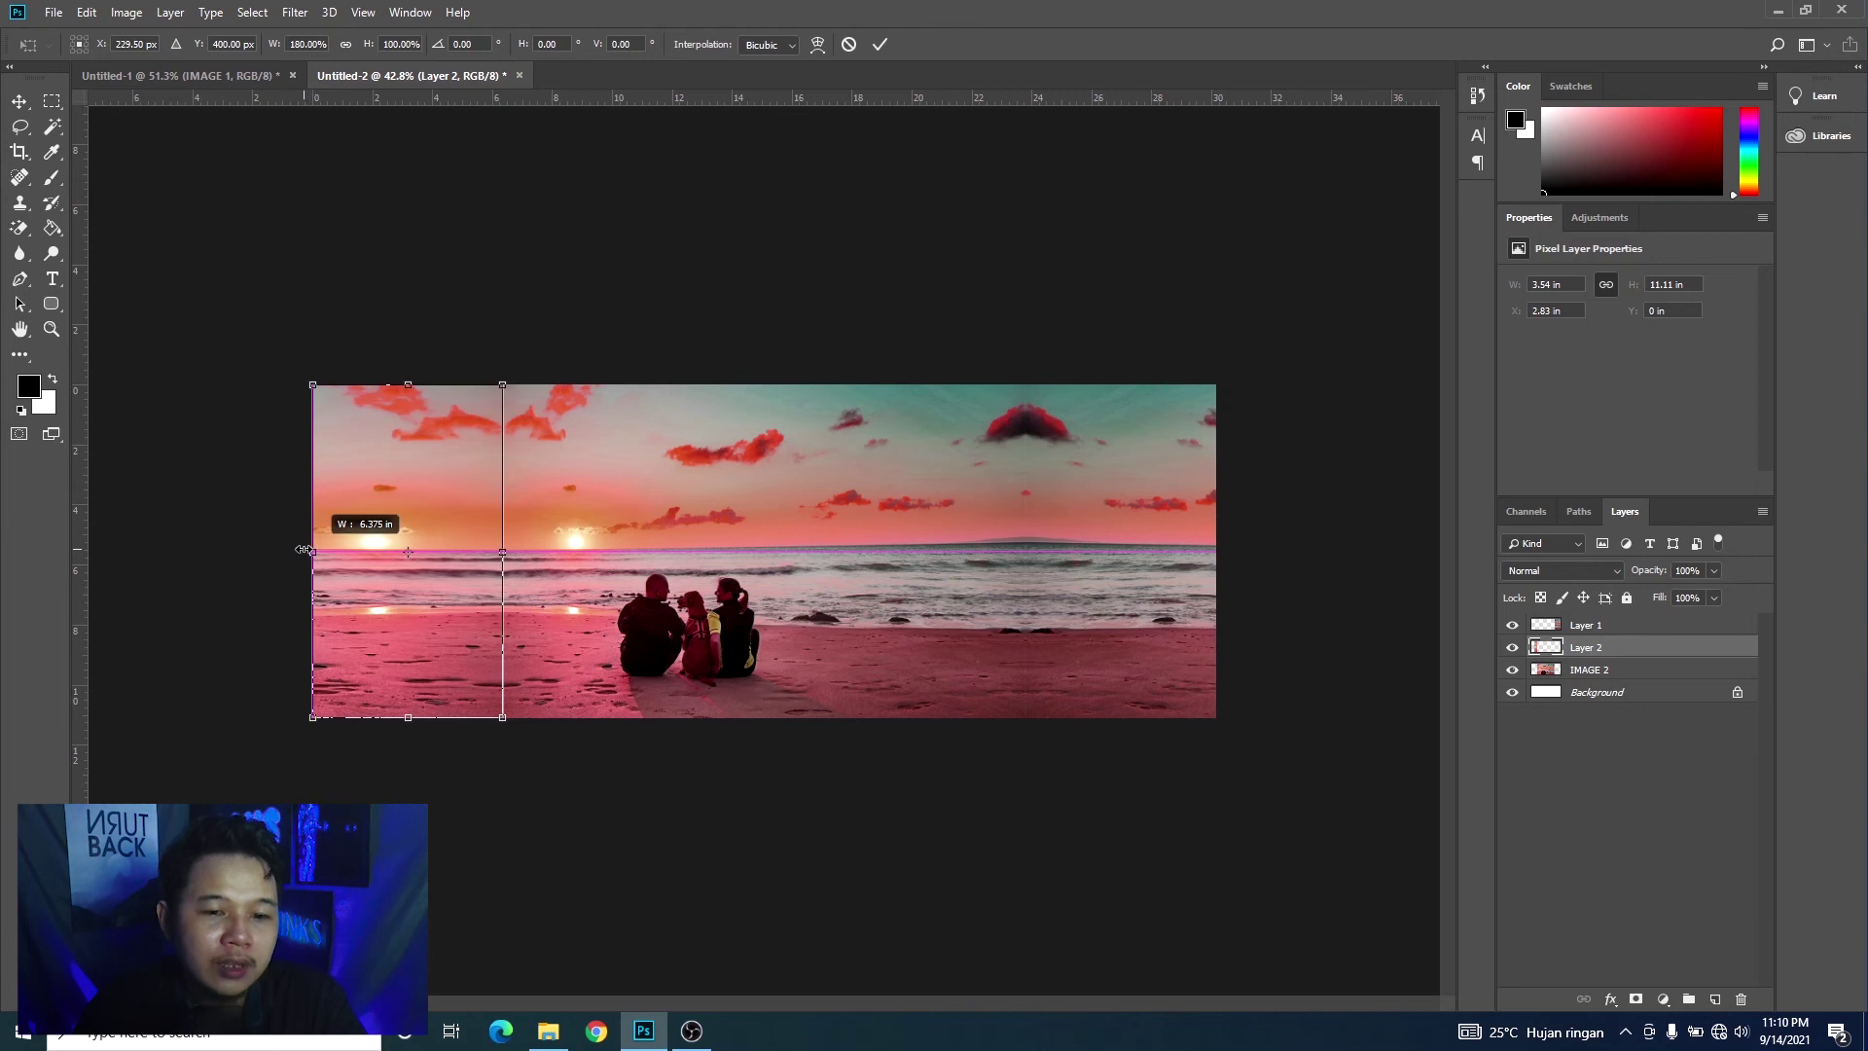
{"action": "left_click_drag", "start_coordinate": [301, 549], "coordinate": [93, 551]}
{"action": "left_click", "coordinate": [880, 44]}
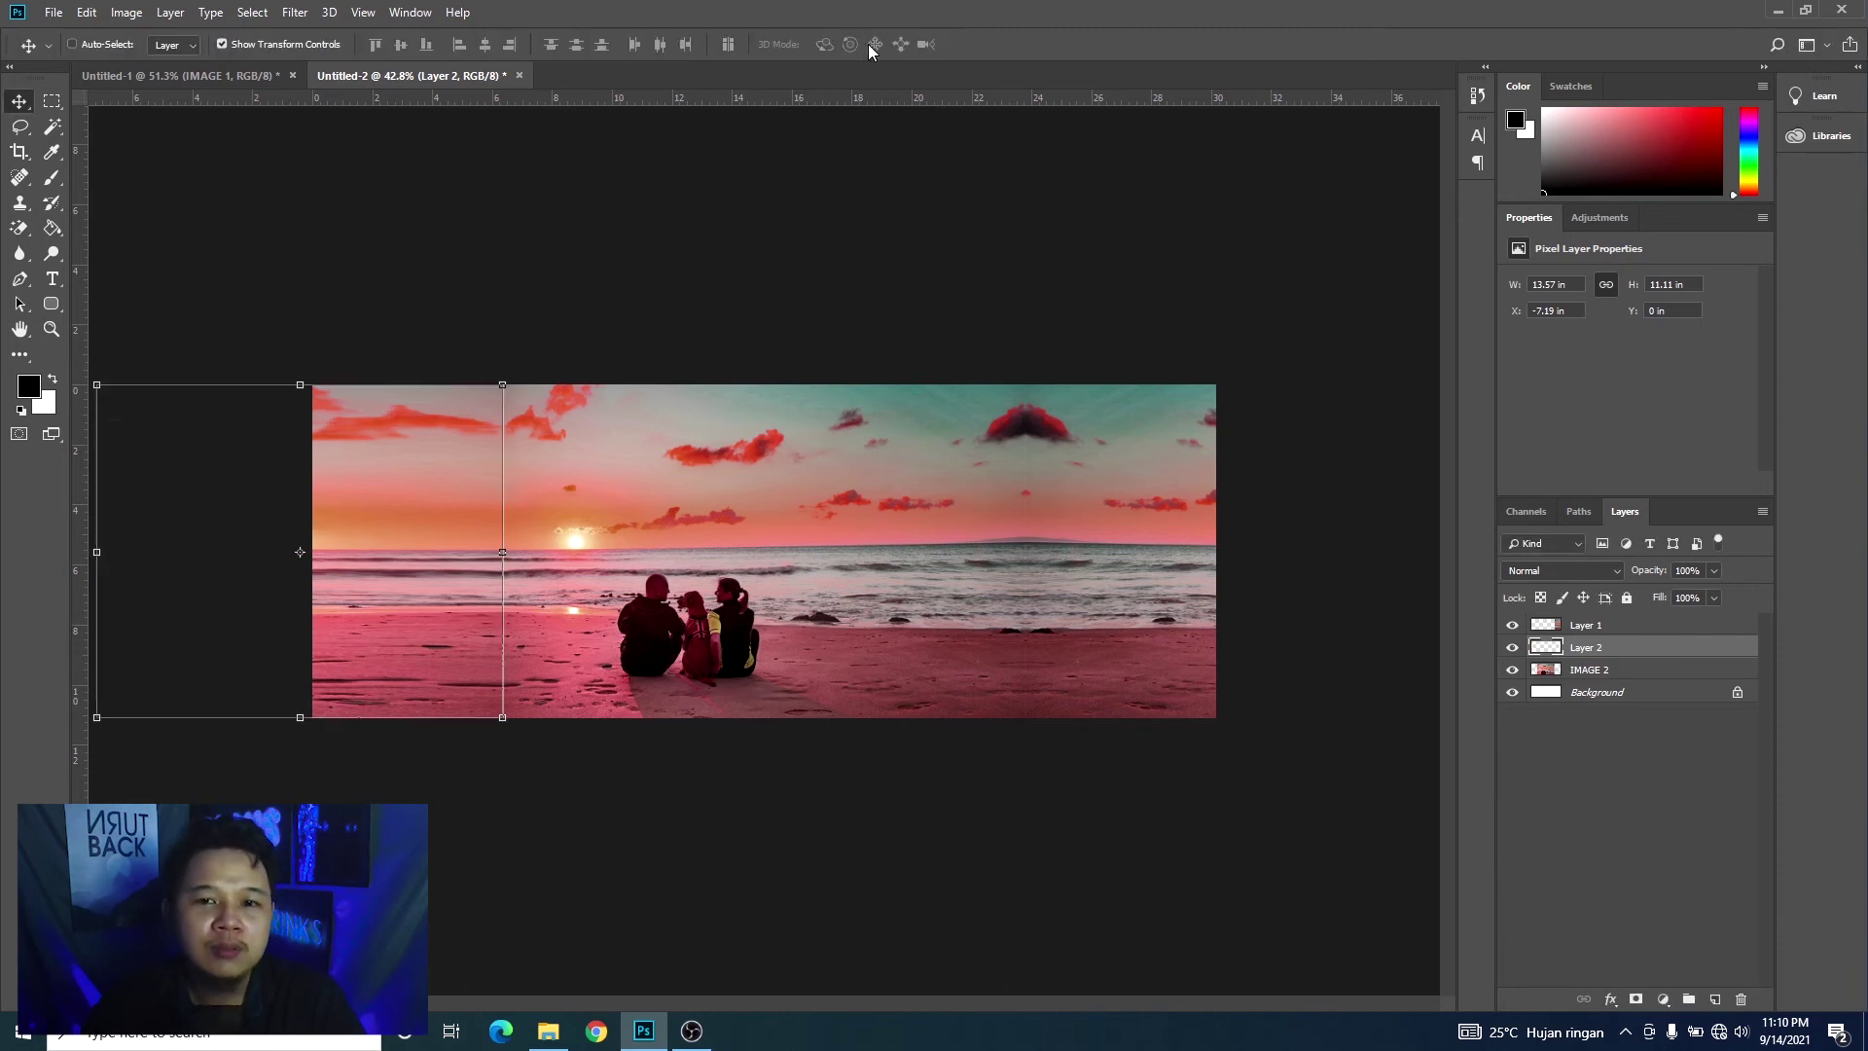
{"action": "left_click", "coordinate": [698, 324]}
{"action": "left_click", "coordinate": [72, 44]}
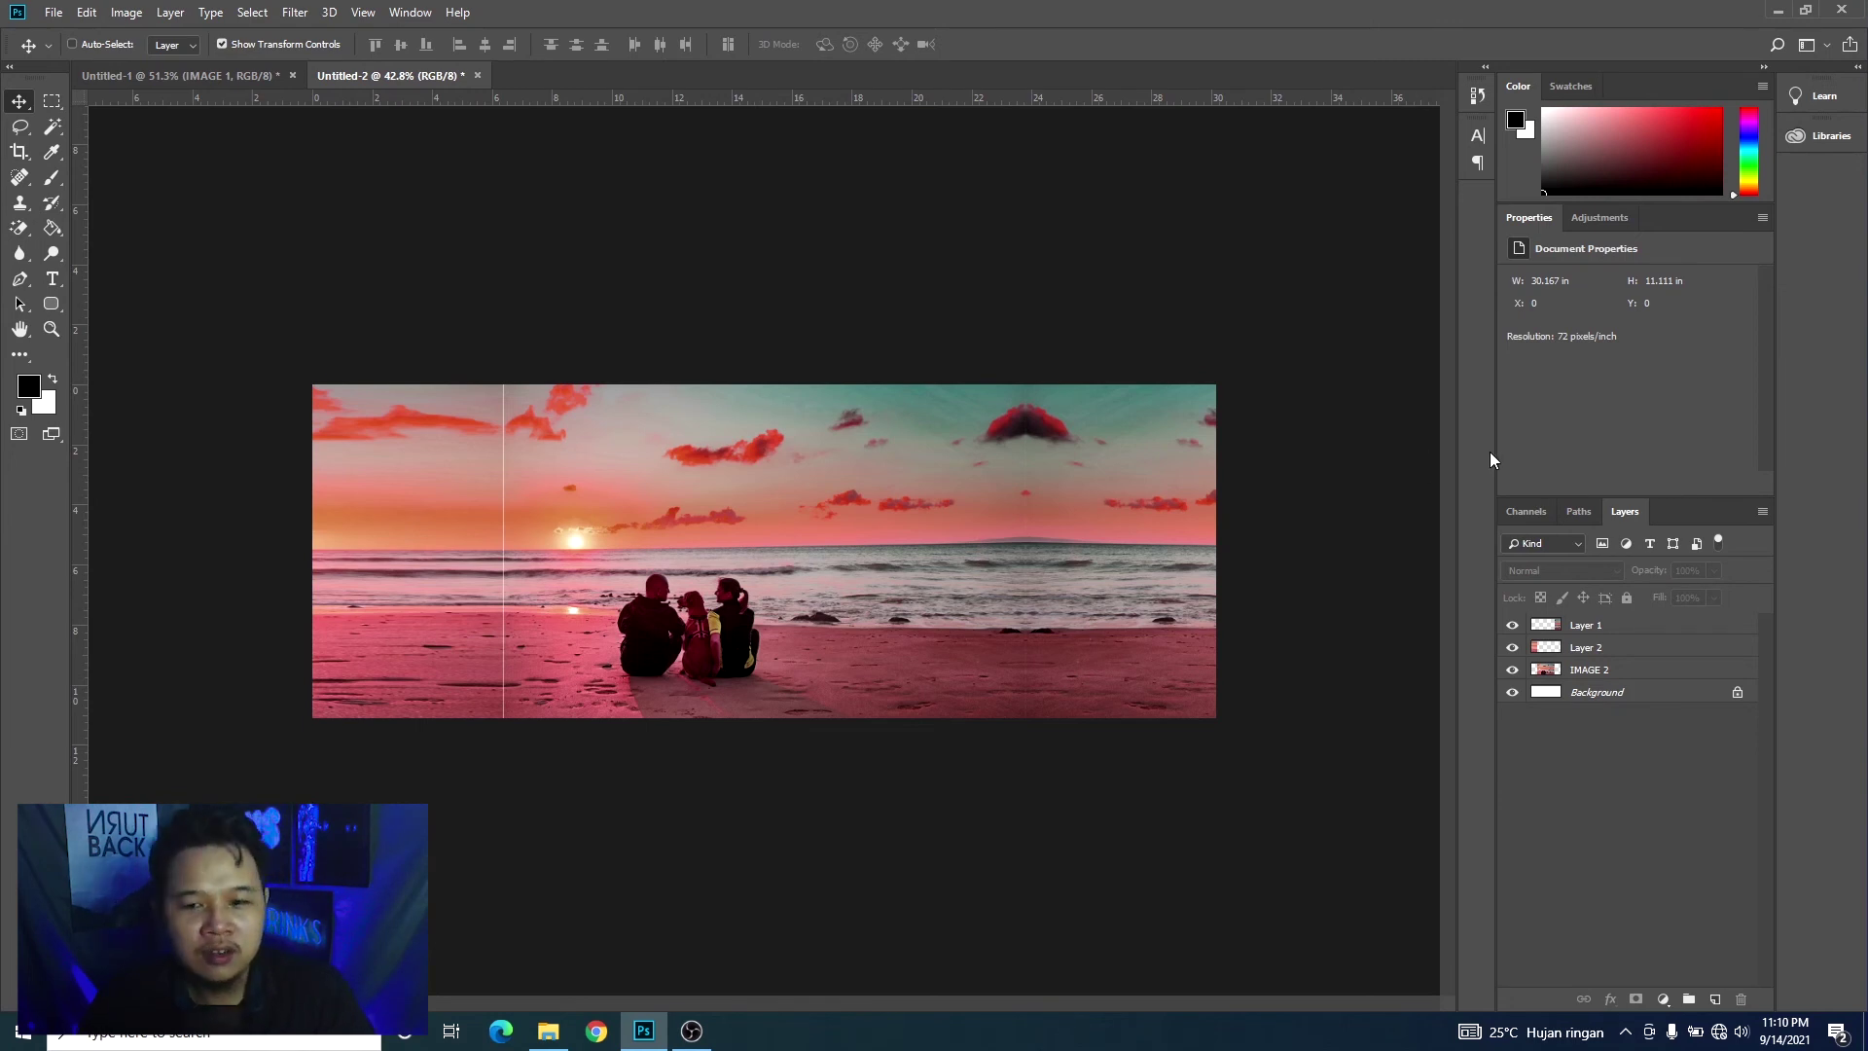
Step: Flatten the image to merge both mirrored strips, IMAGE 2 and the background into one layer
{"action": "left_click", "coordinate": [1764, 511]}
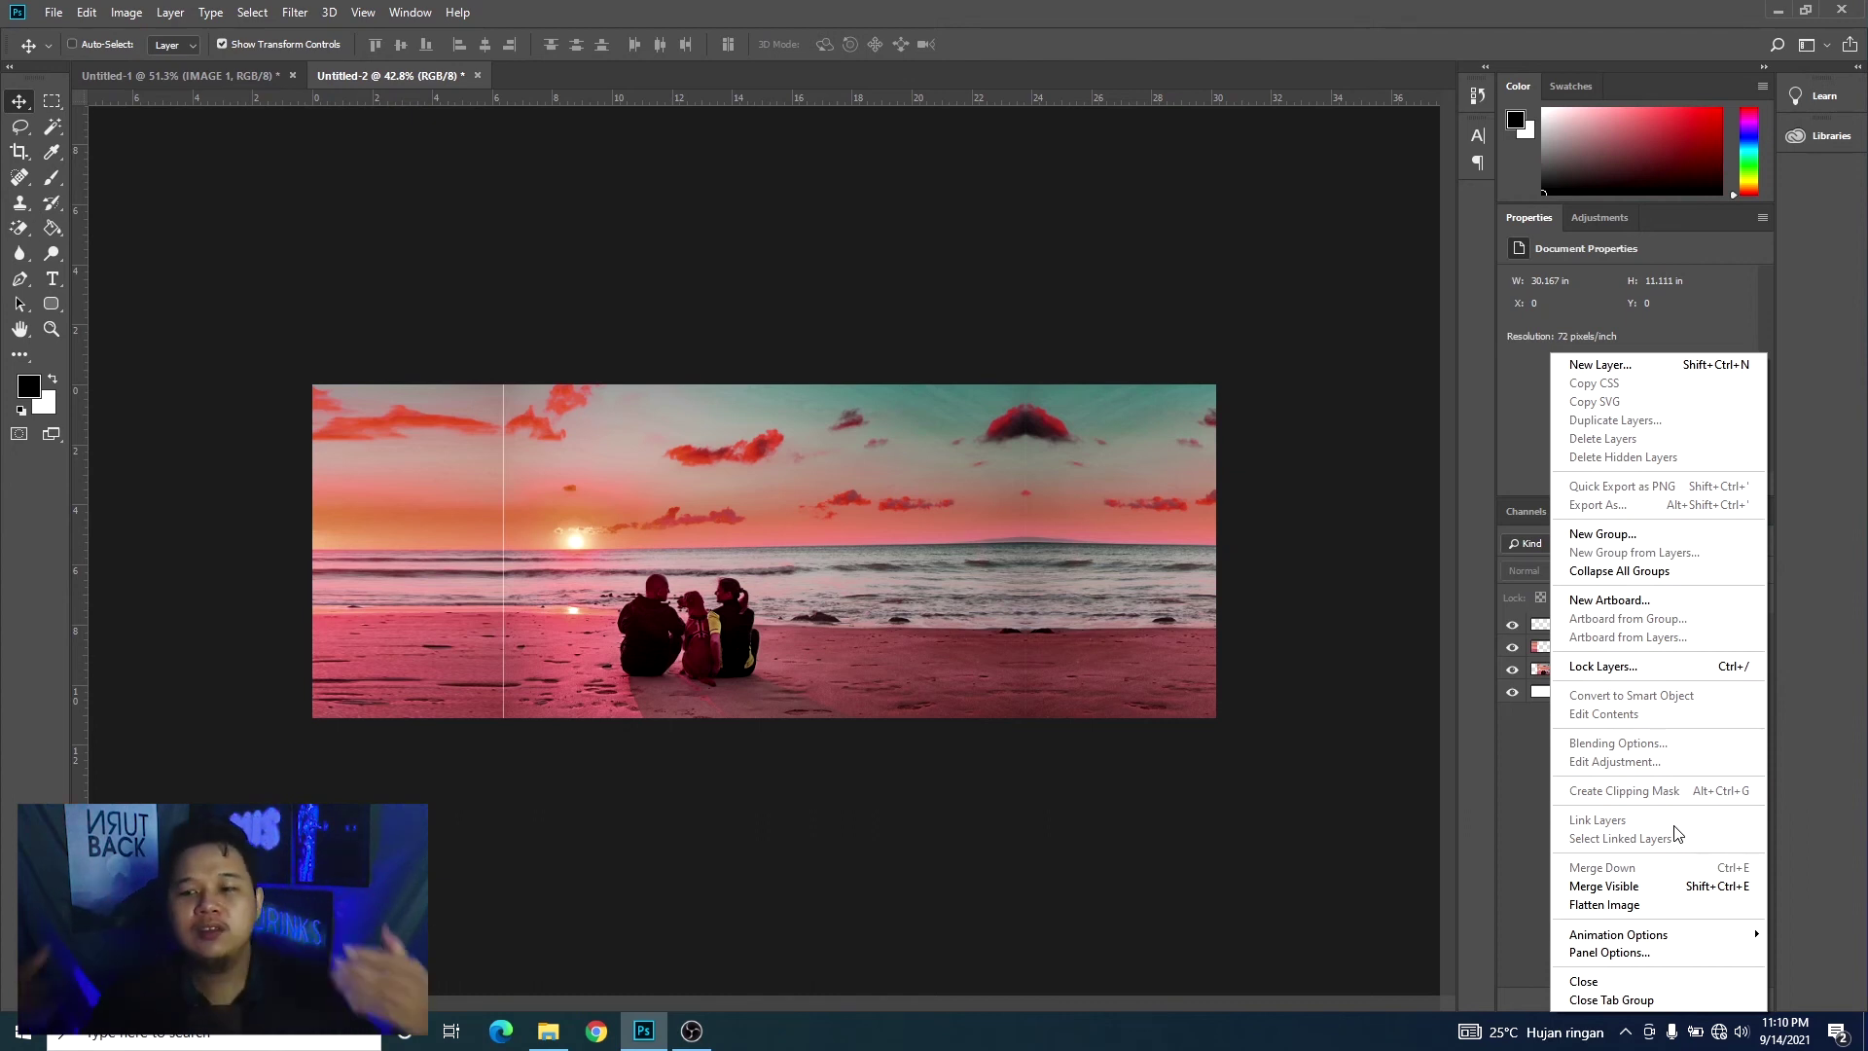
{"action": "left_click", "coordinate": [1497, 687]}
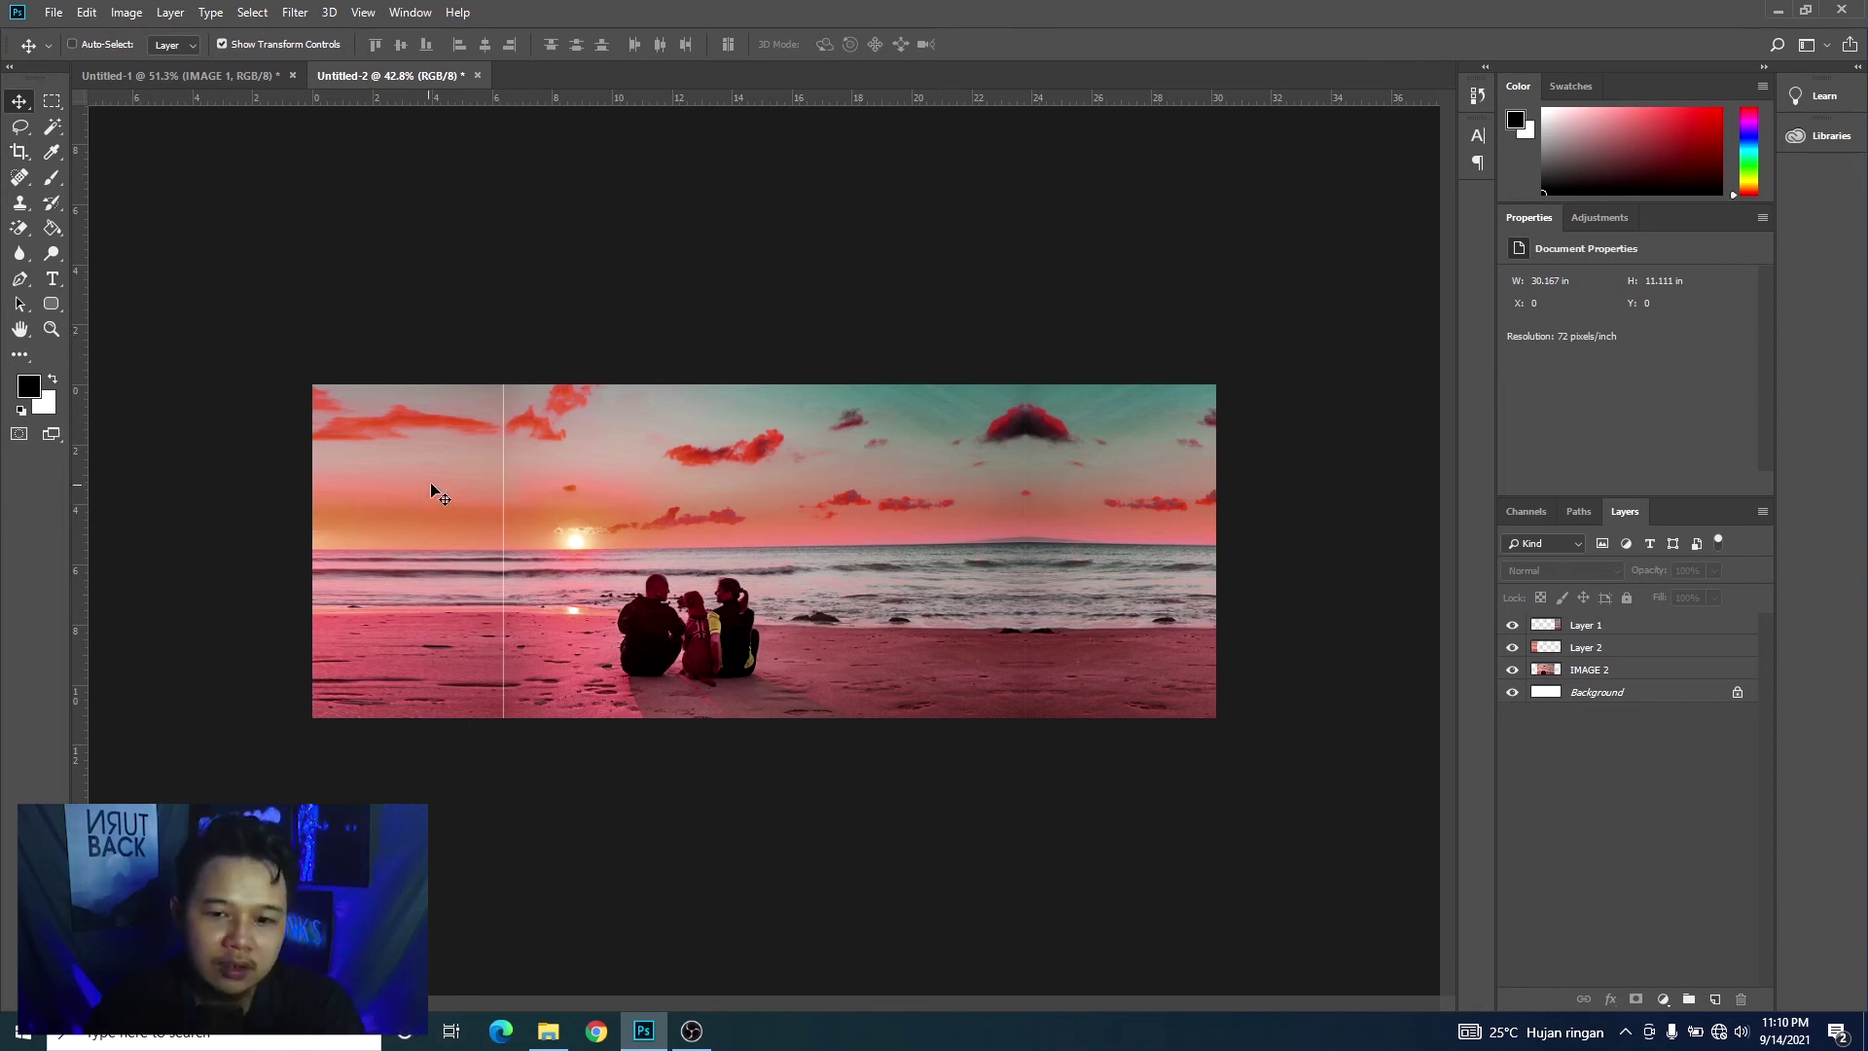
{"action": "scroll", "coordinate": [486, 521], "scroll_direction": "up", "scroll_amount": 6}
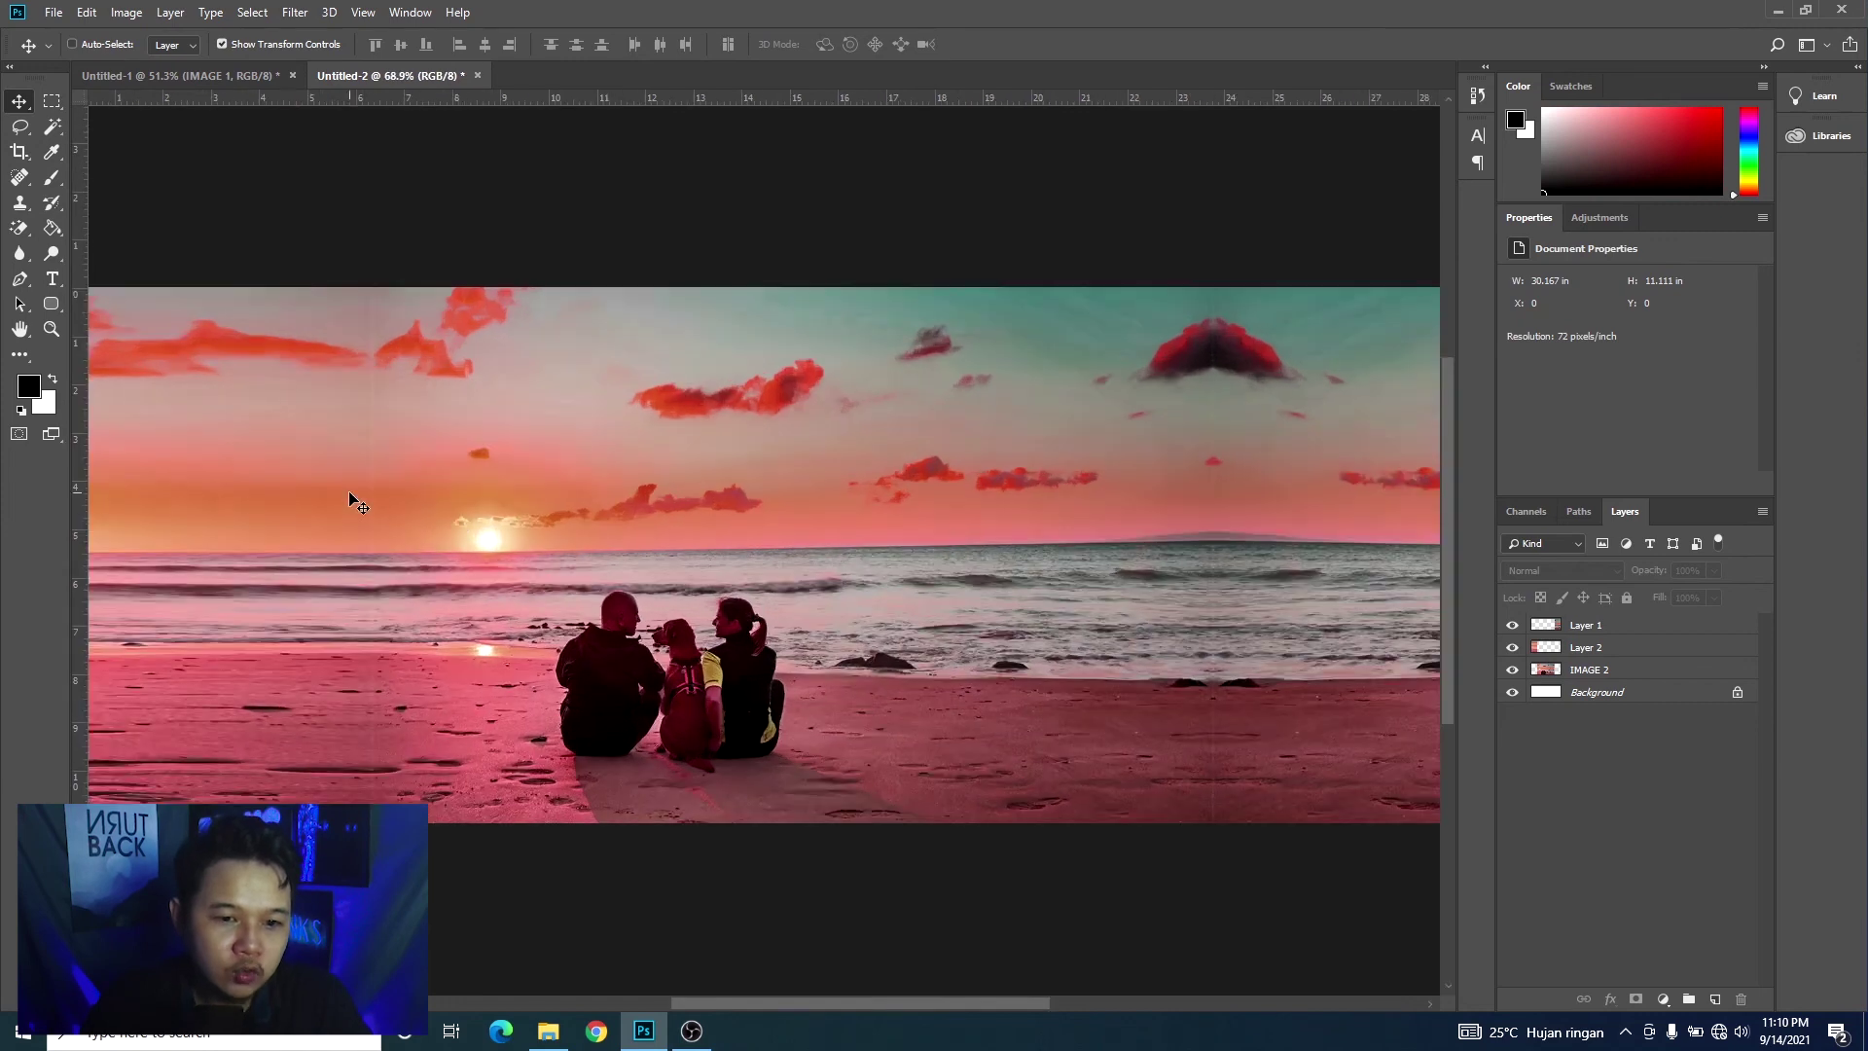
{"action": "scroll", "coordinate": [492, 548], "scroll_direction": "down", "scroll_amount": 5}
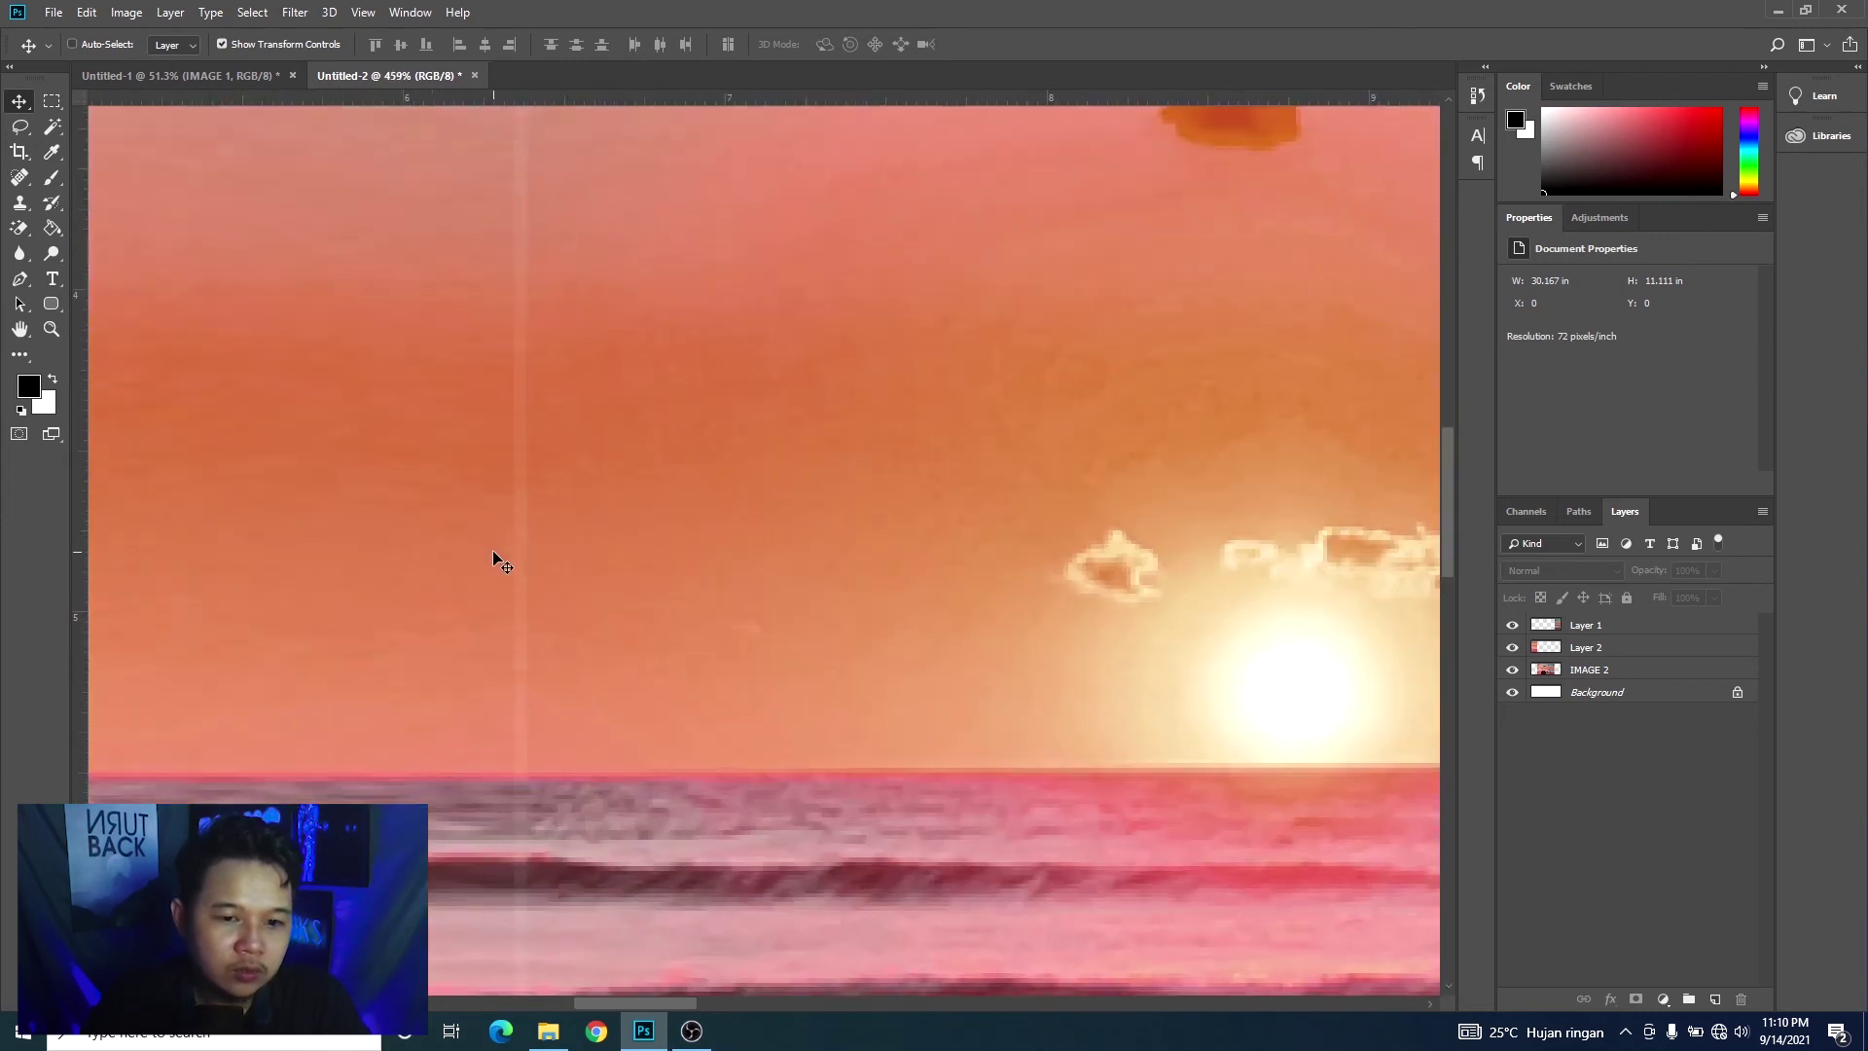
{"action": "scroll", "coordinate": [494, 548], "scroll_direction": "down", "scroll_amount": 3}
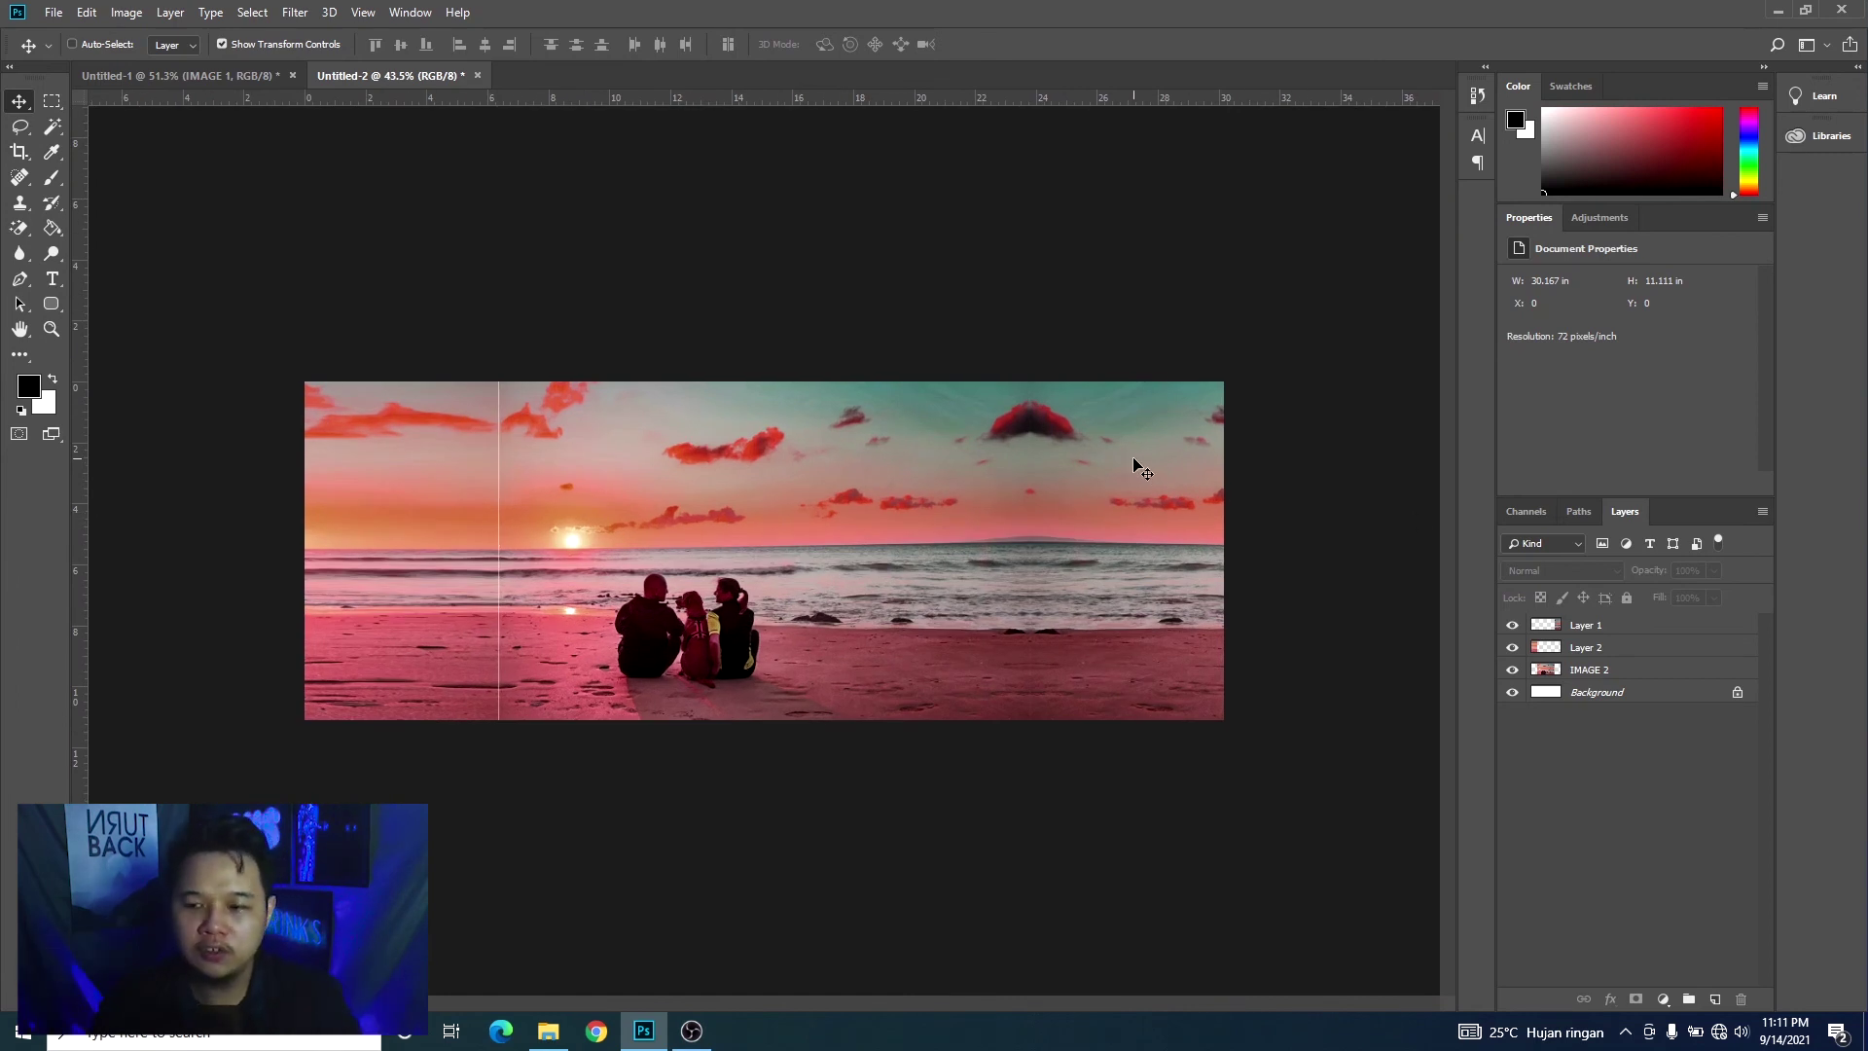
{"action": "left_click", "coordinate": [1762, 512]}
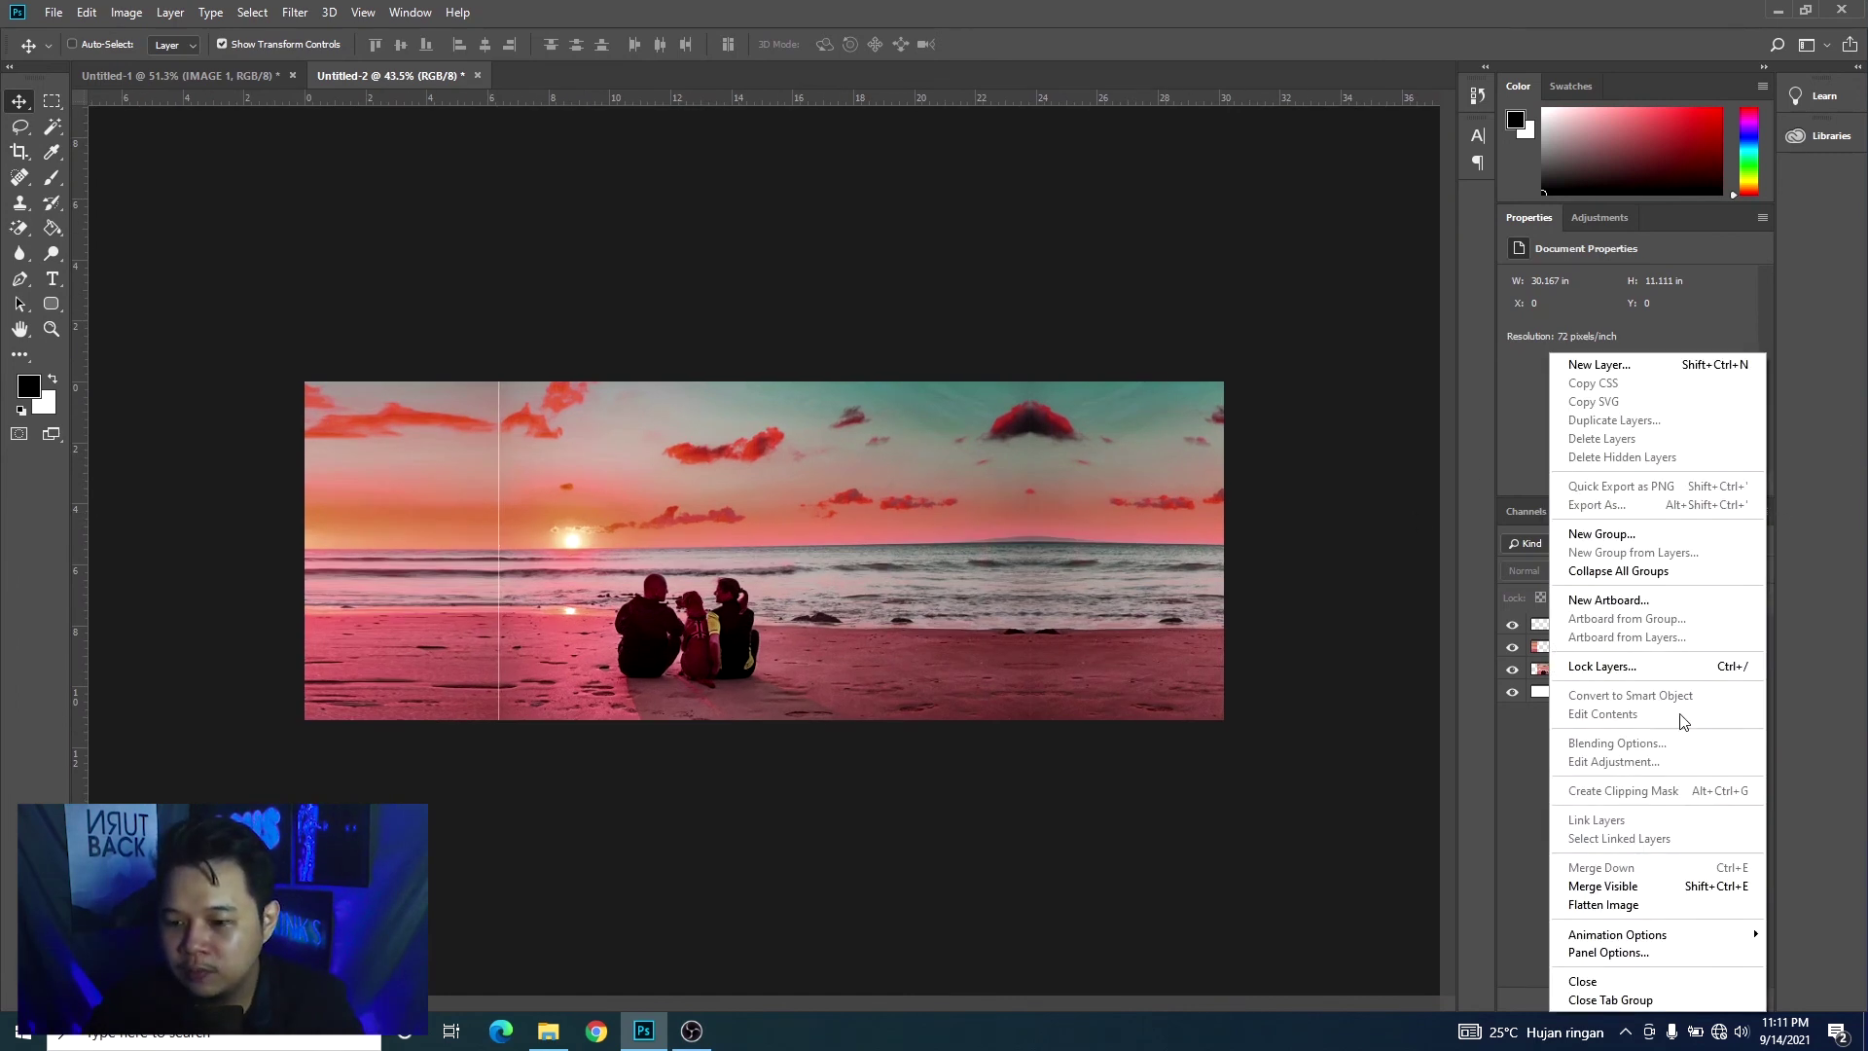
{"action": "left_click", "coordinate": [1528, 767]}
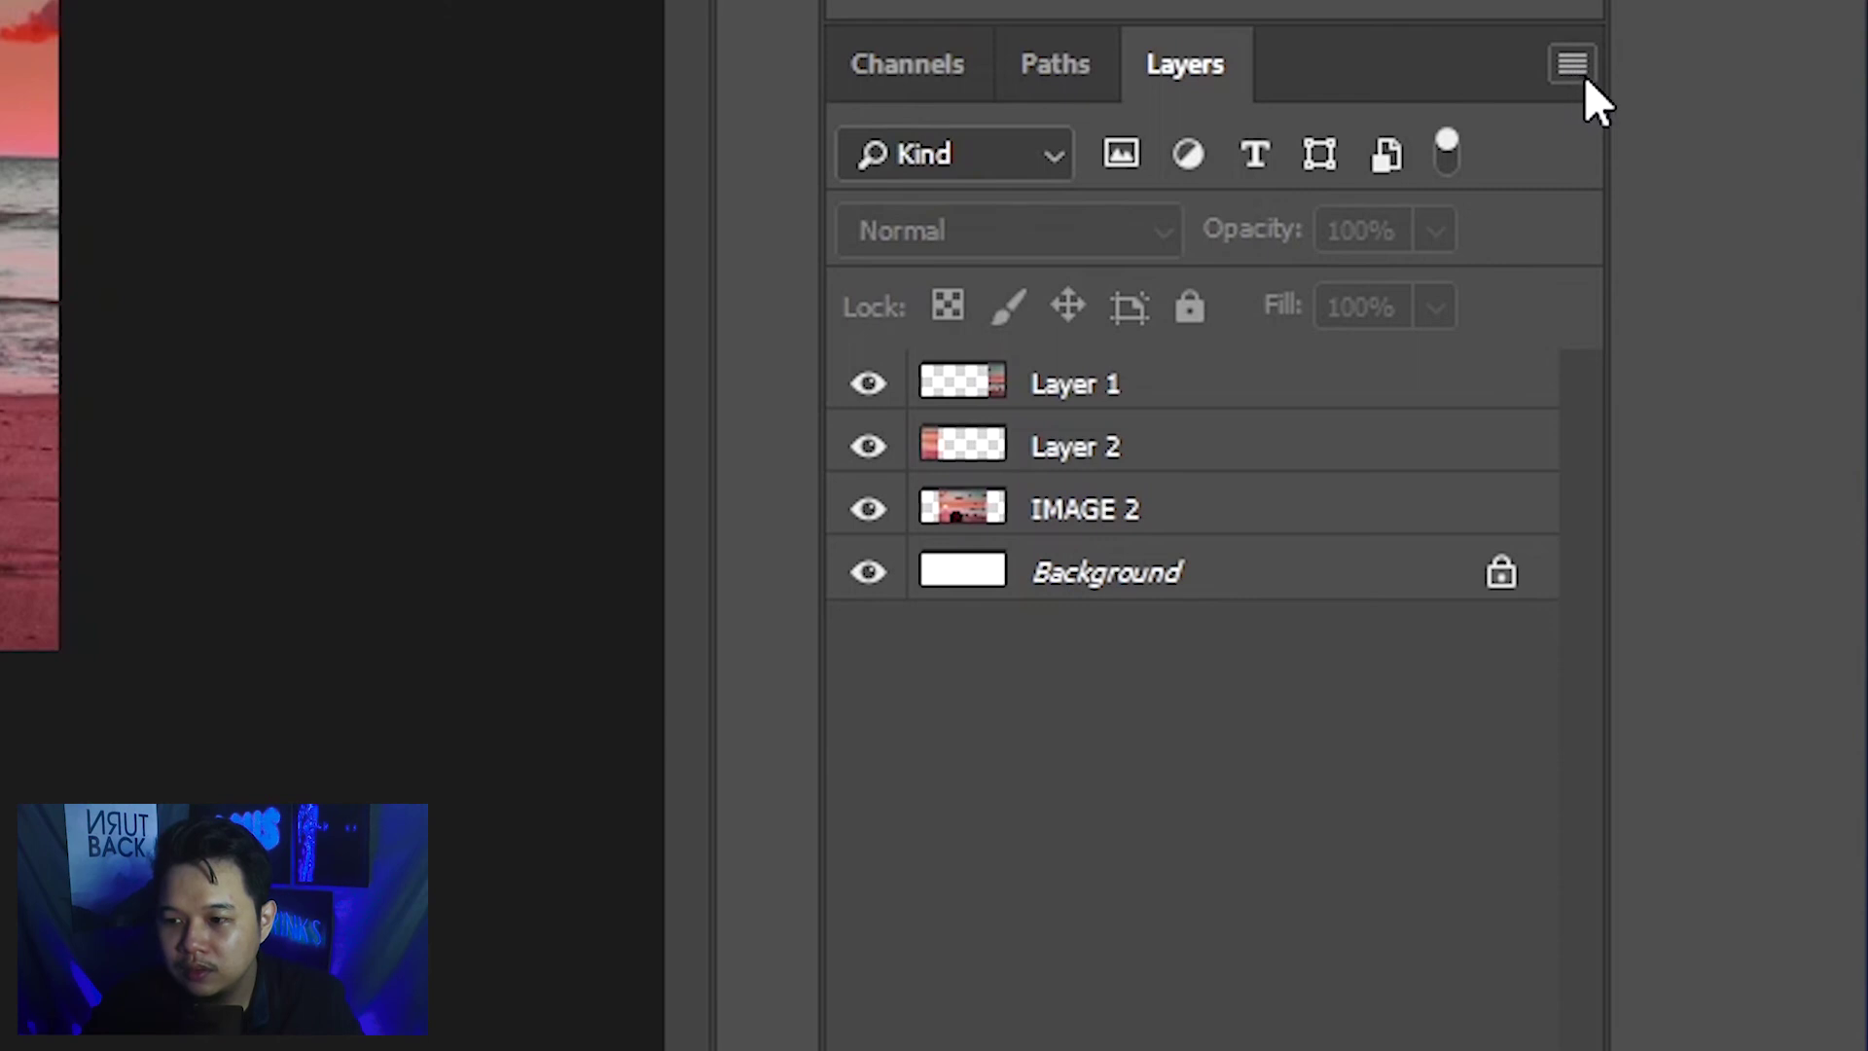
{"action": "left_click", "coordinate": [1570, 64]}
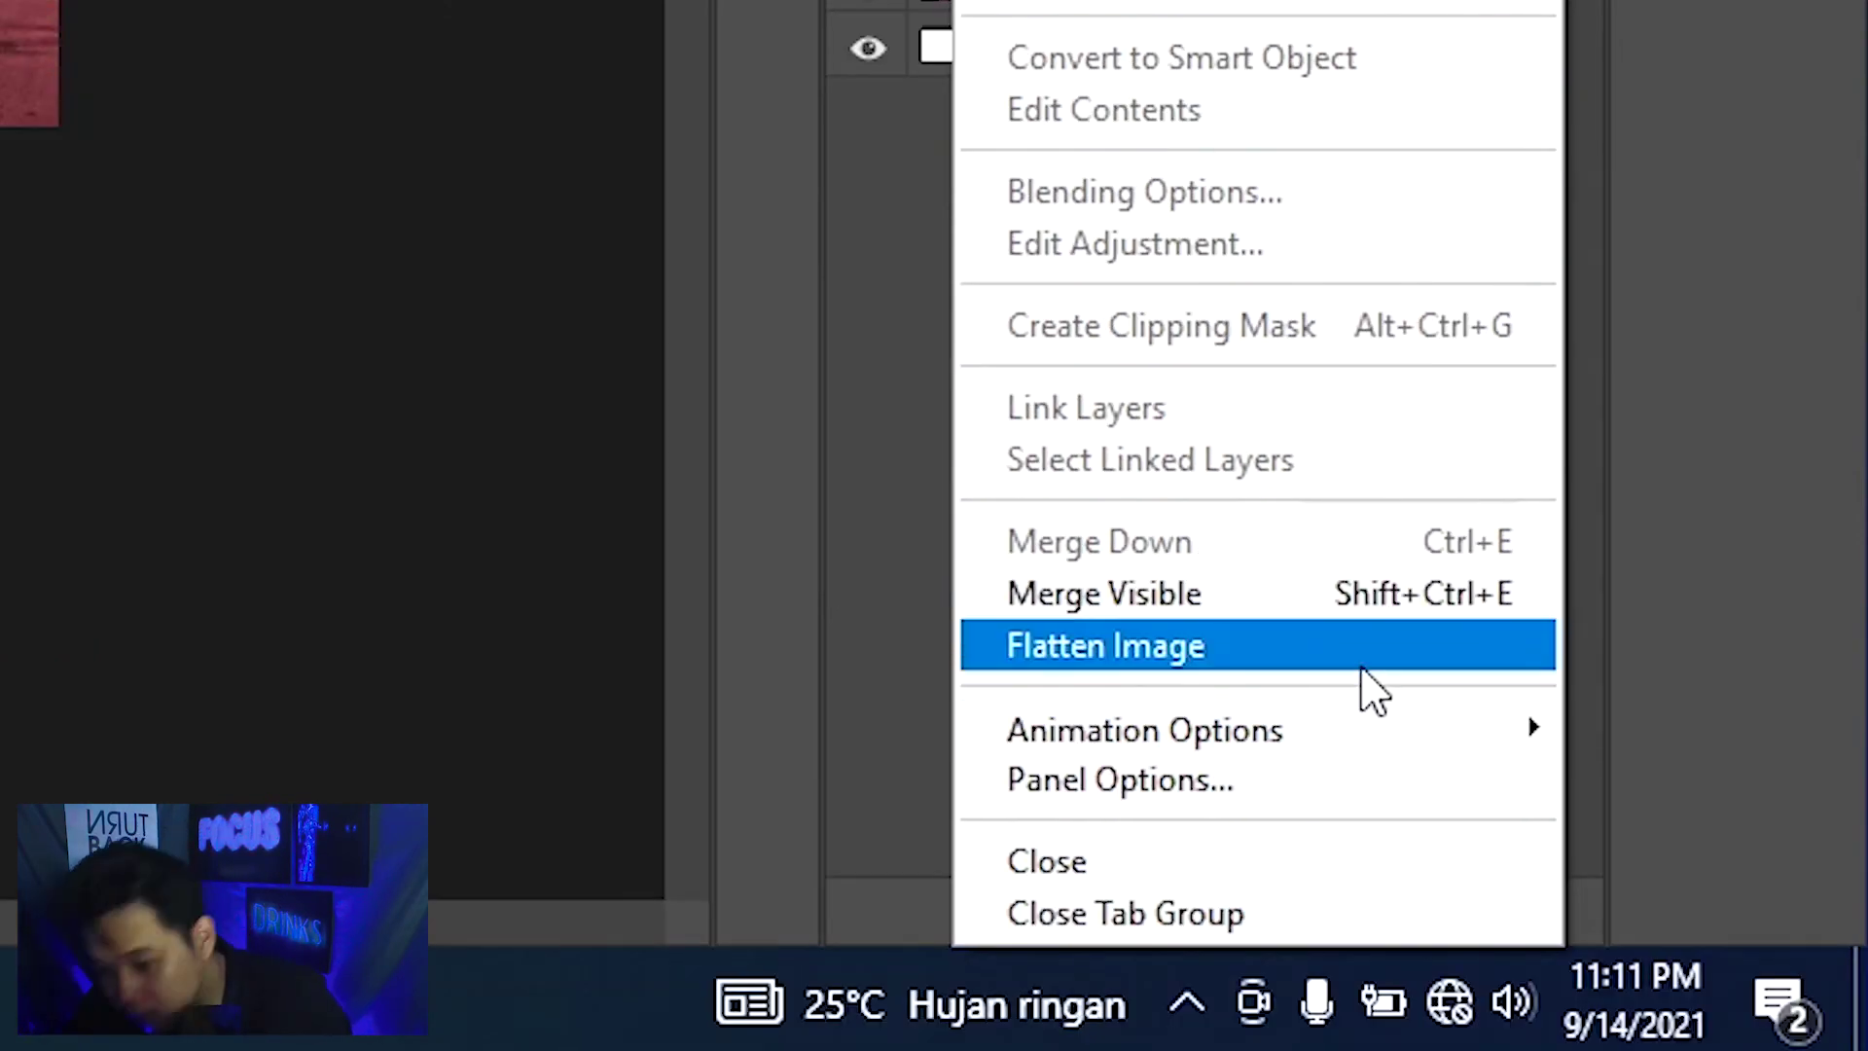
{"action": "left_click", "coordinate": [1333, 661]}
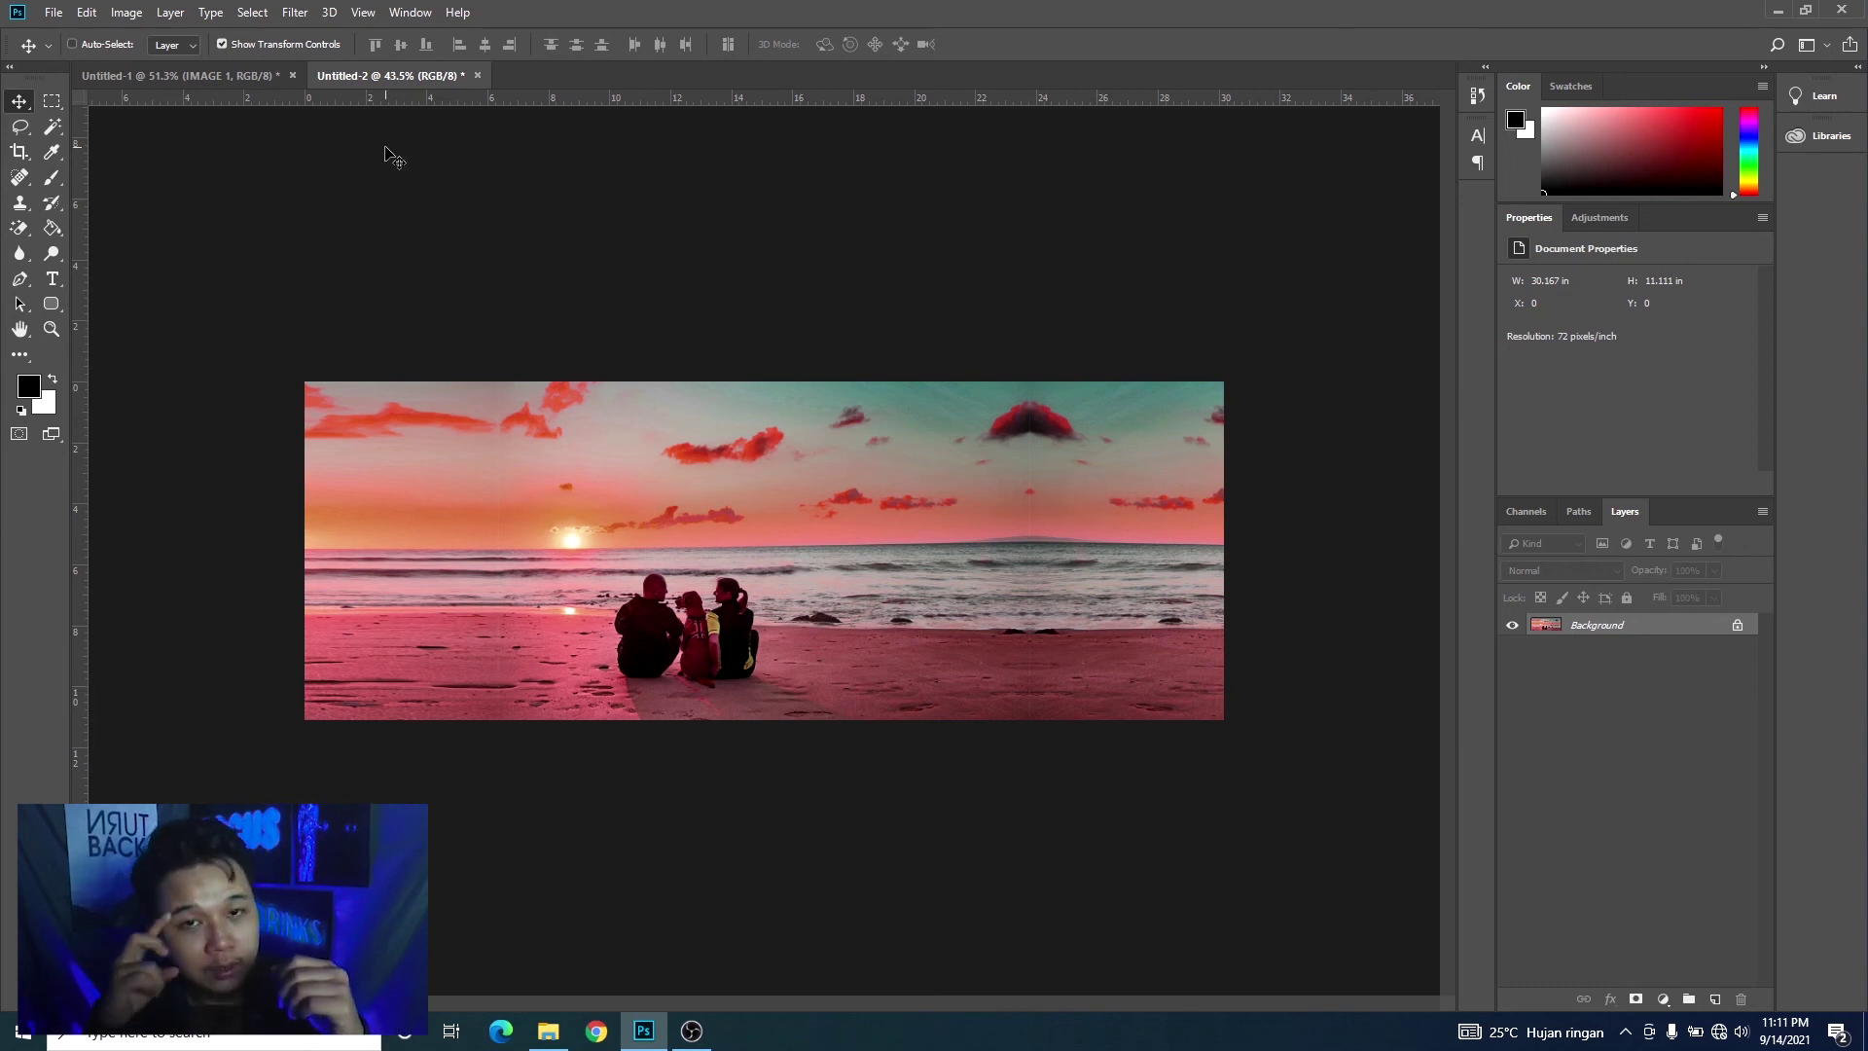
Step: Compare the extended IMAGE 1 and IMAGE 2 results by switching between the two documents
{"action": "left_click", "coordinate": [180, 75]}
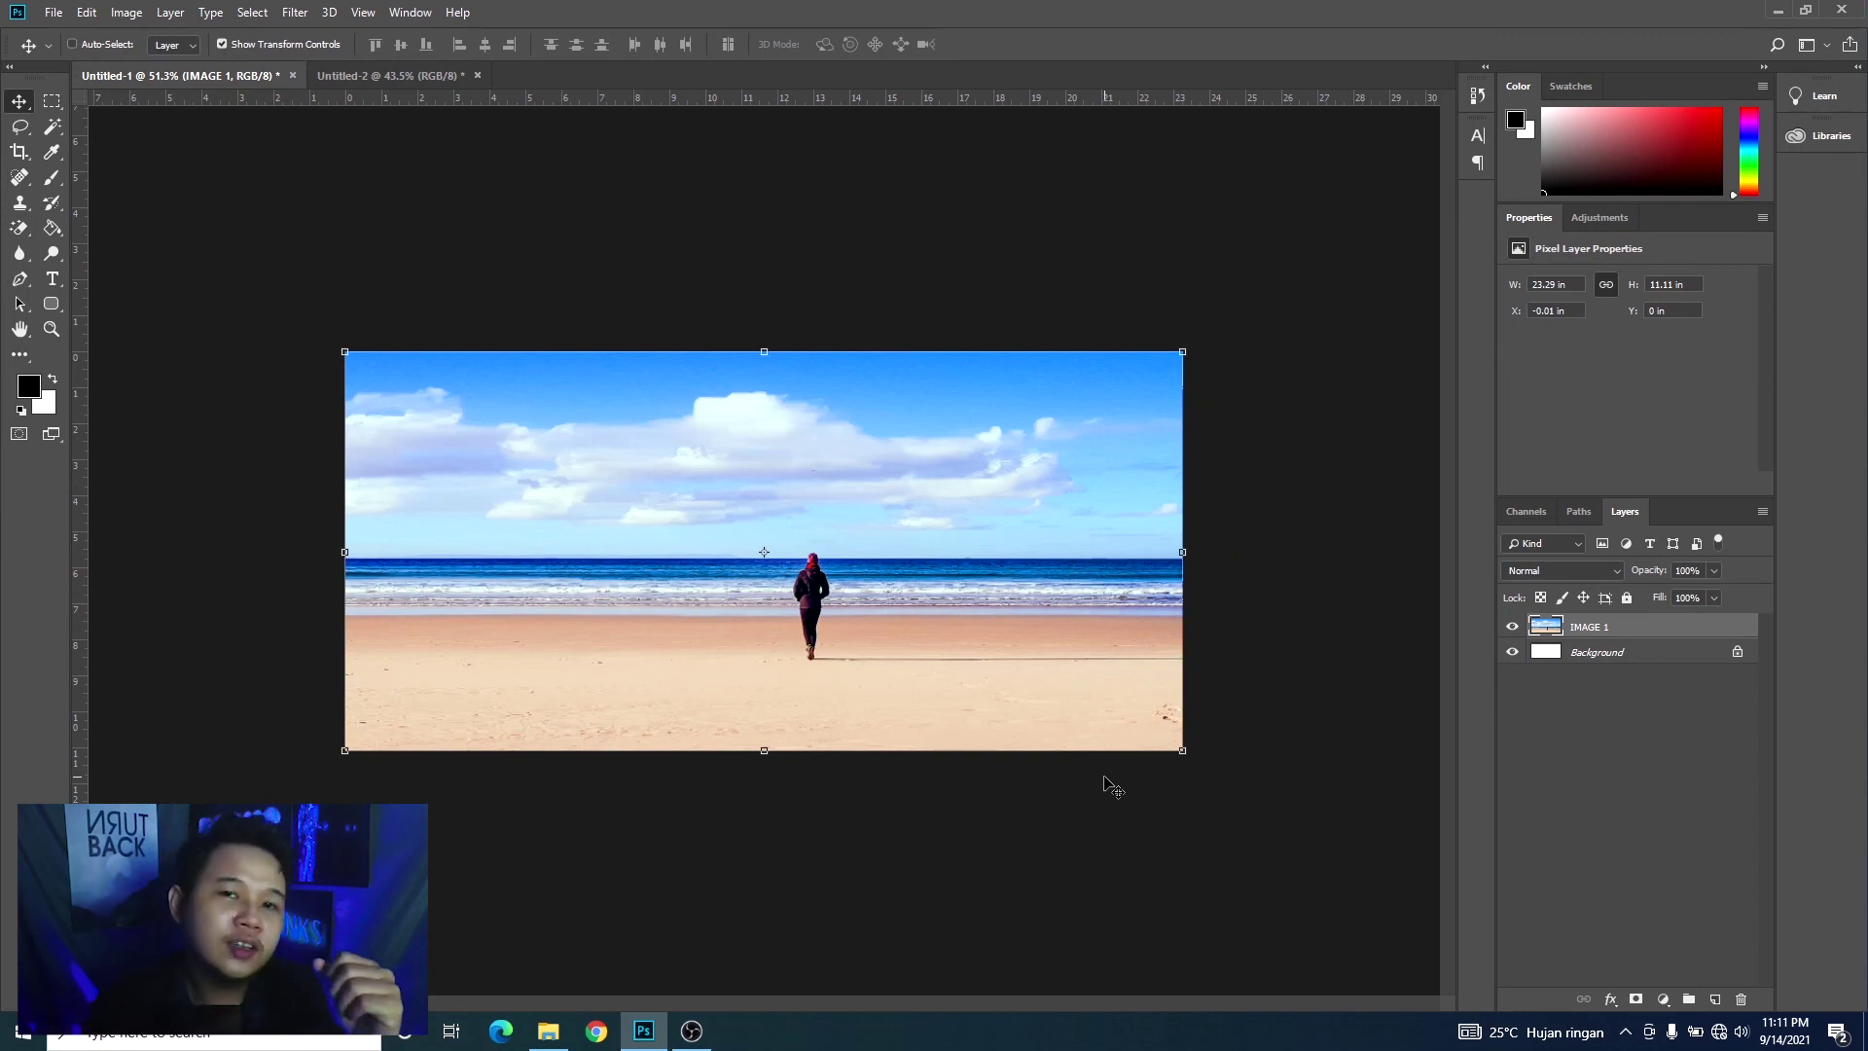
{"action": "left_click", "coordinate": [401, 73]}
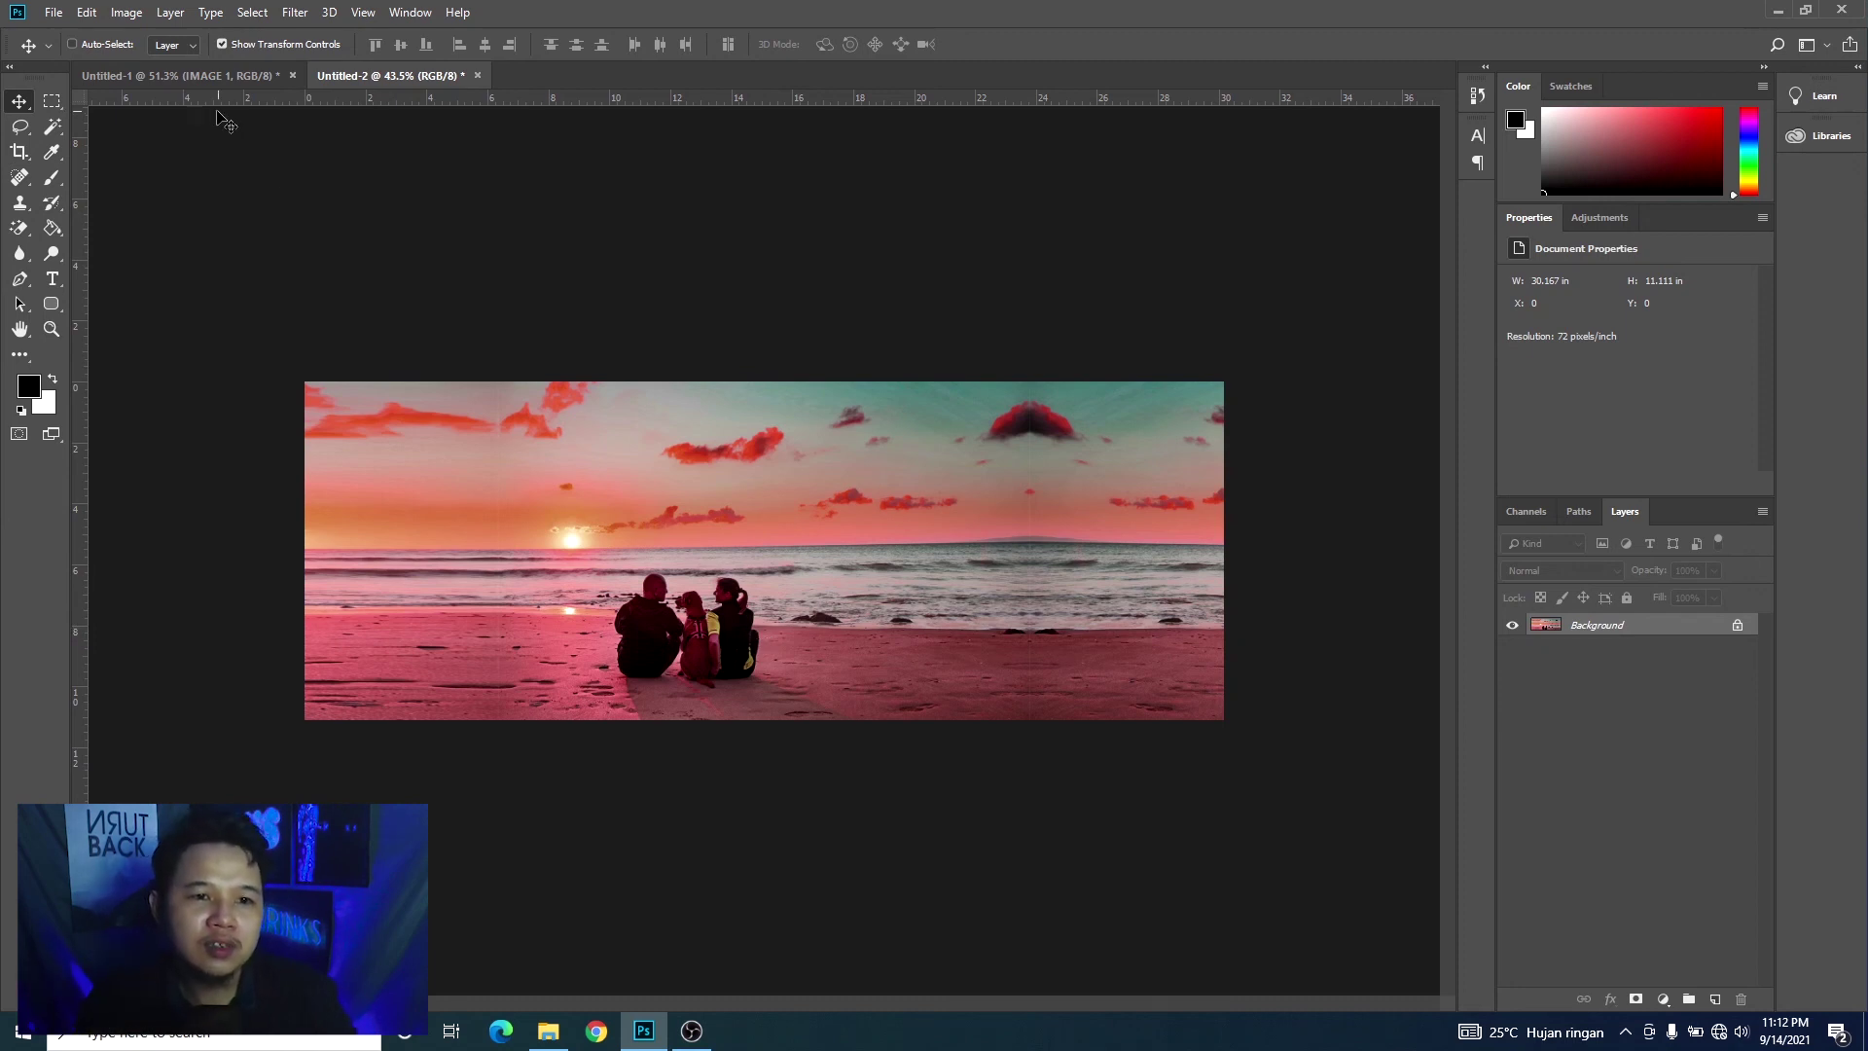
{"action": "left_click", "coordinate": [180, 75]}
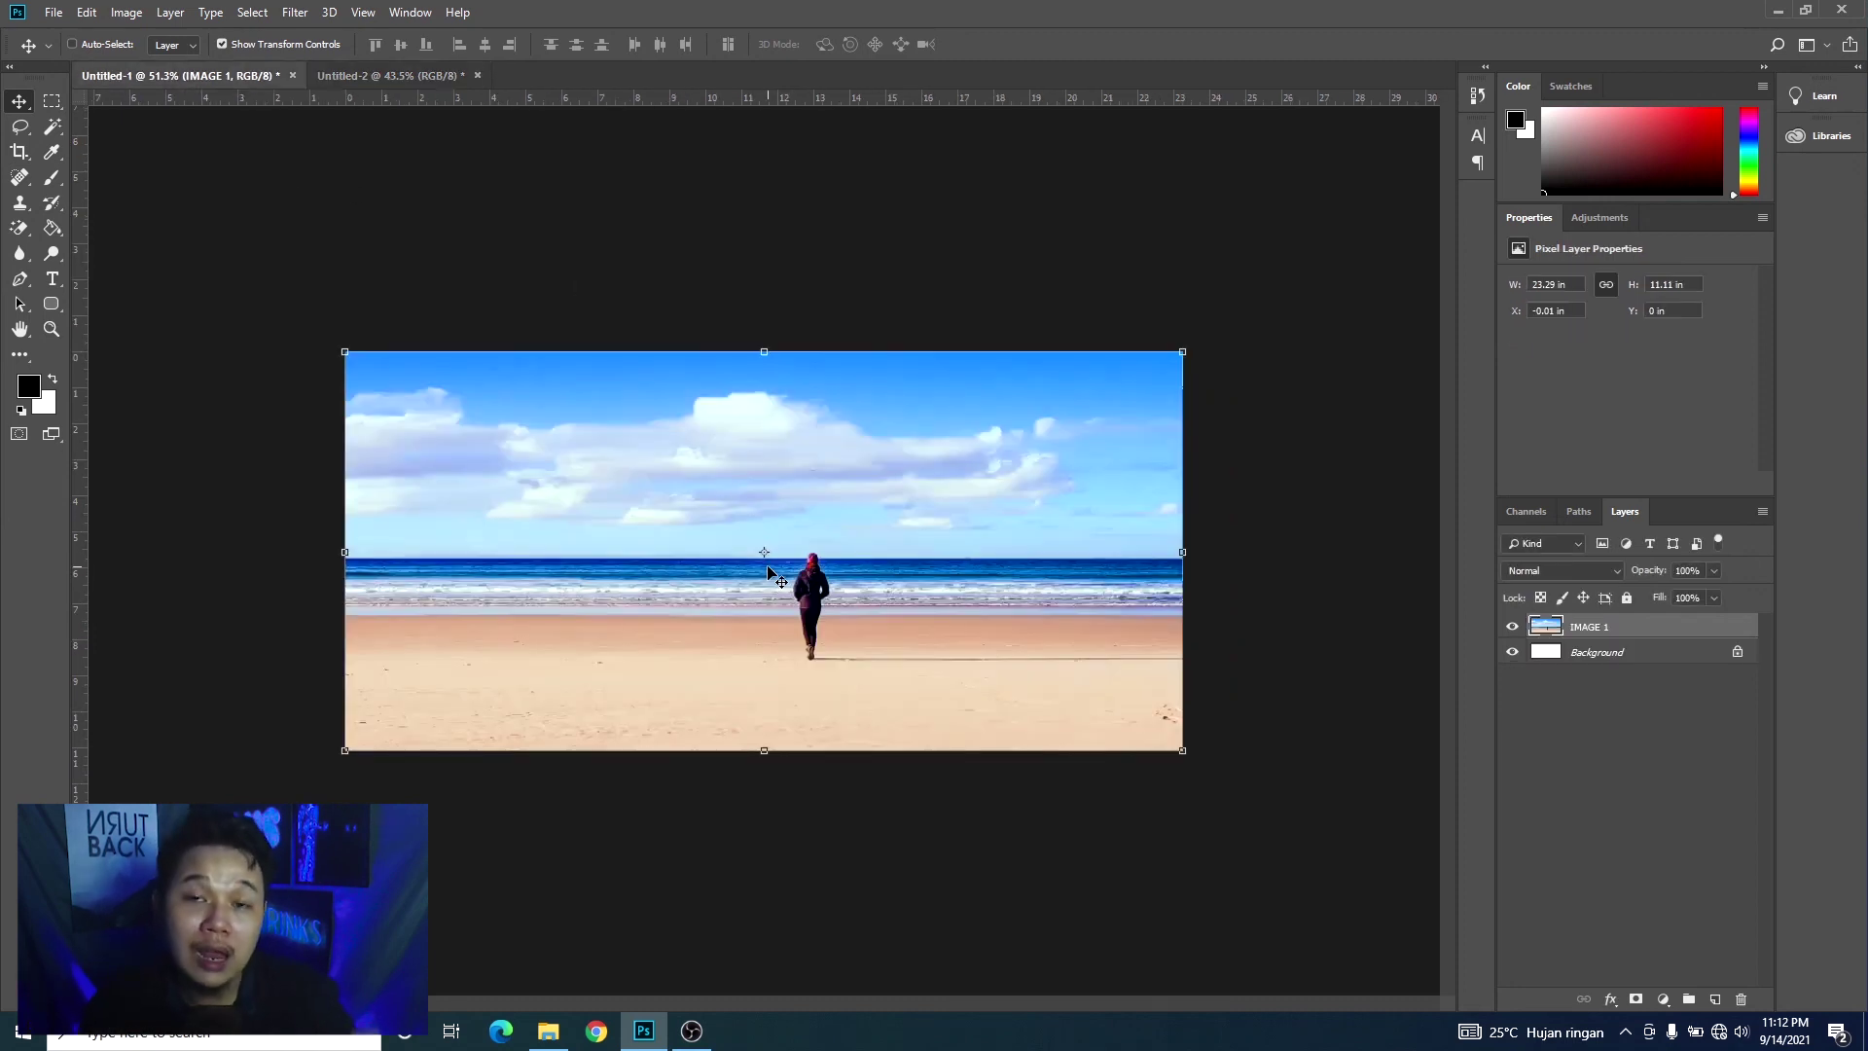